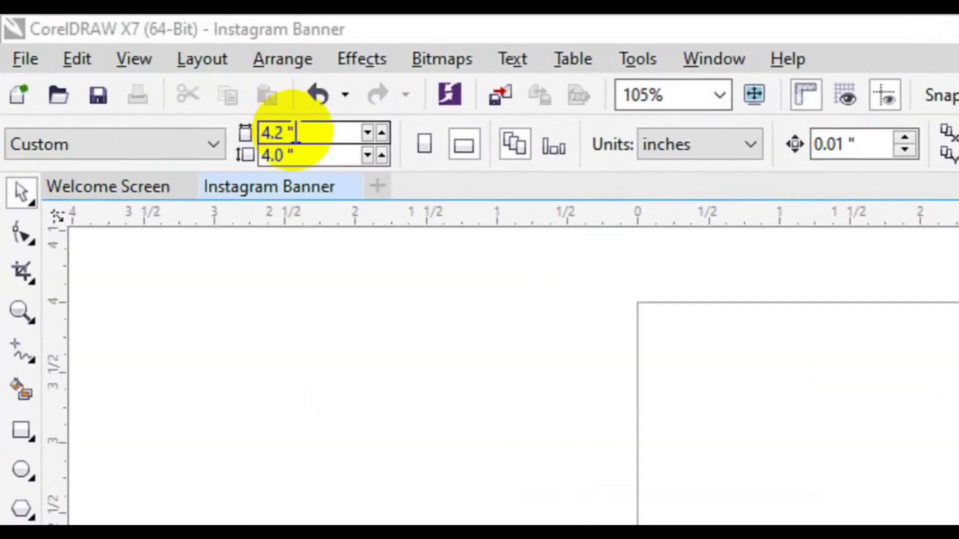
- Set the page width to 4.2 inches and the height to 4.0 inches
{"action": "left_click_drag", "start_coordinate": [275, 132], "coordinate": [240, 140]}
{"action": "left_click_drag", "start_coordinate": [315, 154], "coordinate": [261, 155]}
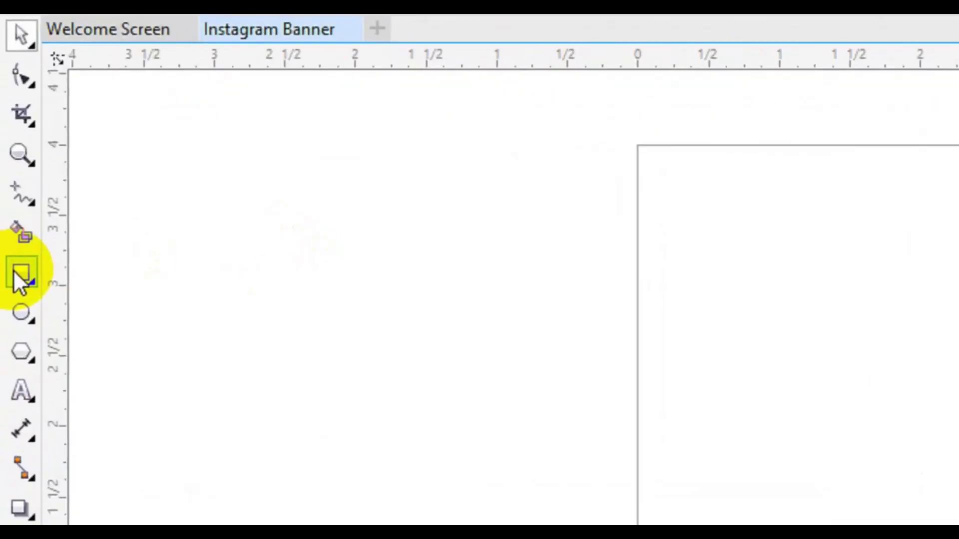
- Add a page-sized rectangle frame and a pen line rising from lower left past the right edge
{"action": "double_click", "coordinate": [11, 223]}
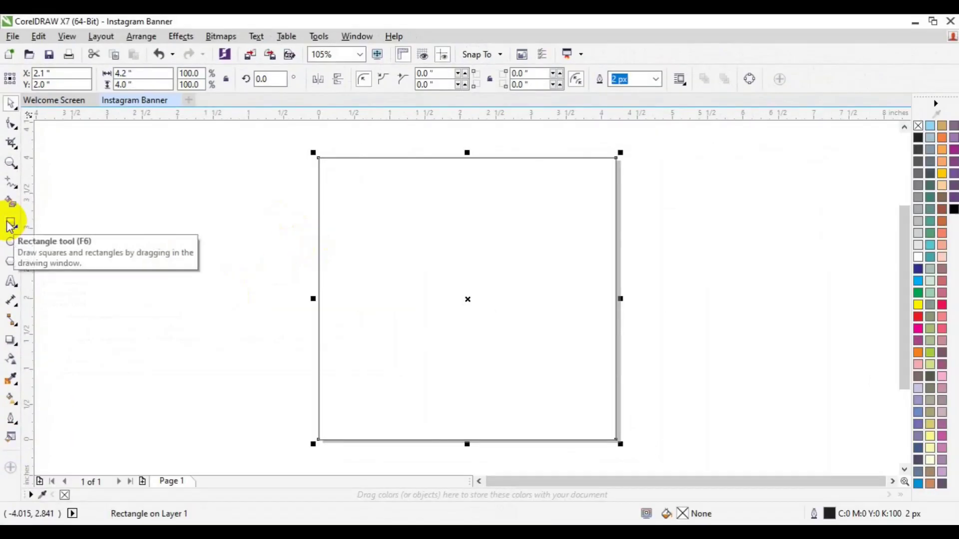
{"action": "left_click", "coordinate": [13, 186]}
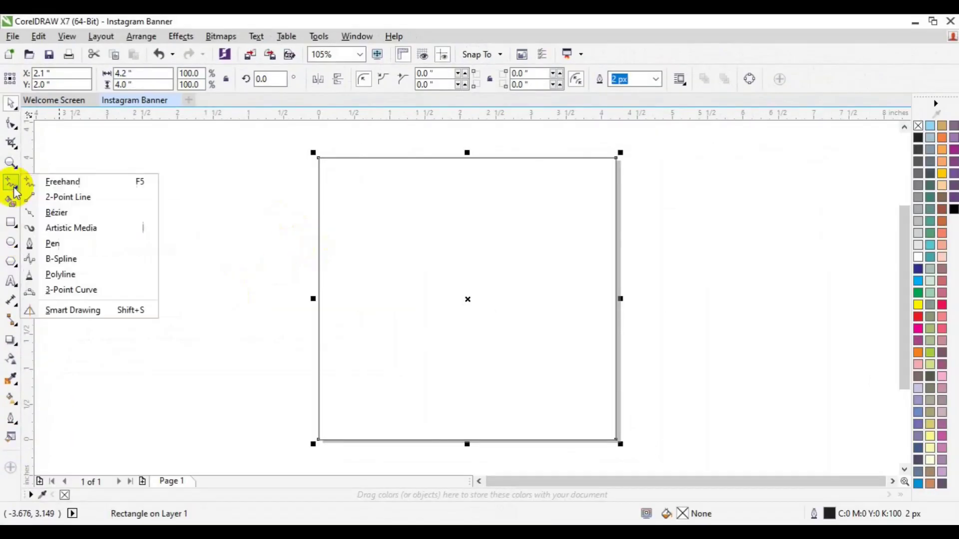
{"action": "left_click", "coordinate": [88, 250]}
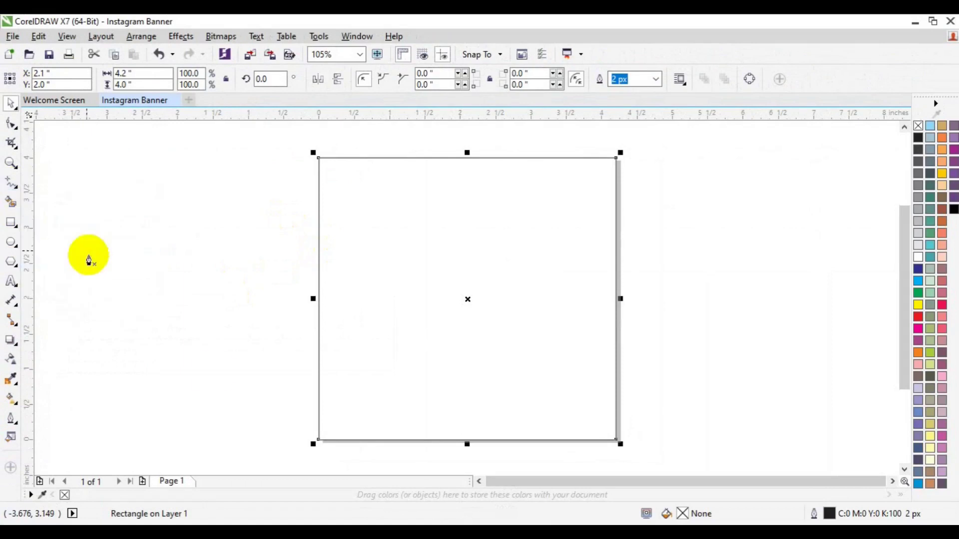
{"action": "left_click", "coordinate": [306, 396]}
{"action": "left_click", "coordinate": [625, 309]}
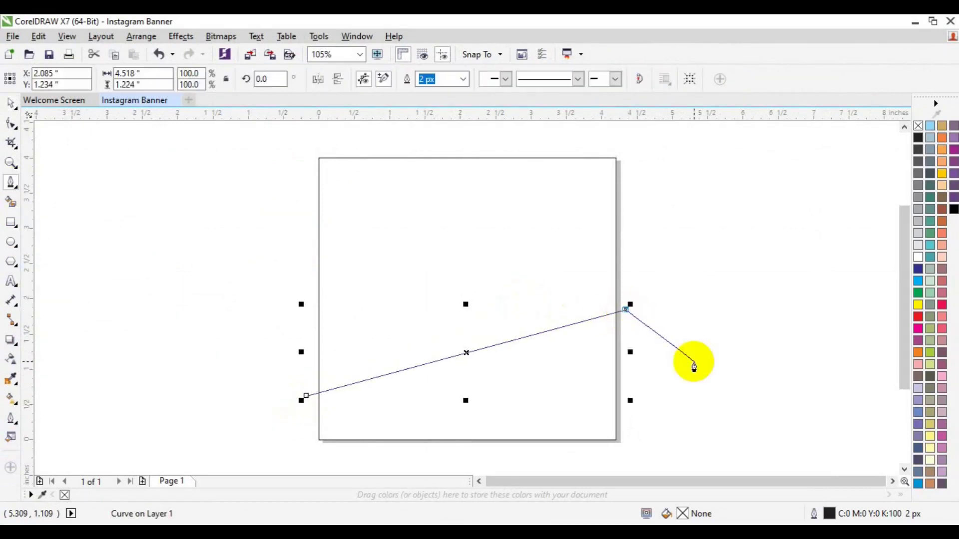
{"action": "key", "text": "space"}
- Draw a thin 2.756 × 0.478 inch rectangle over the diagonal line's lower-left end
{"action": "left_click", "coordinate": [671, 375]}
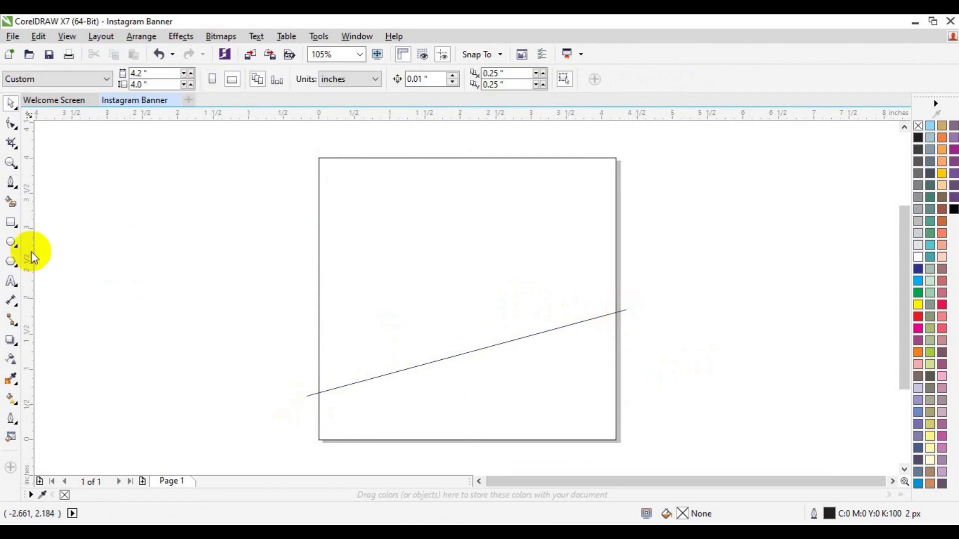
{"action": "key", "text": "F6"}
{"action": "left_click_drag", "start_coordinate": [285, 381], "coordinate": [480, 414]}
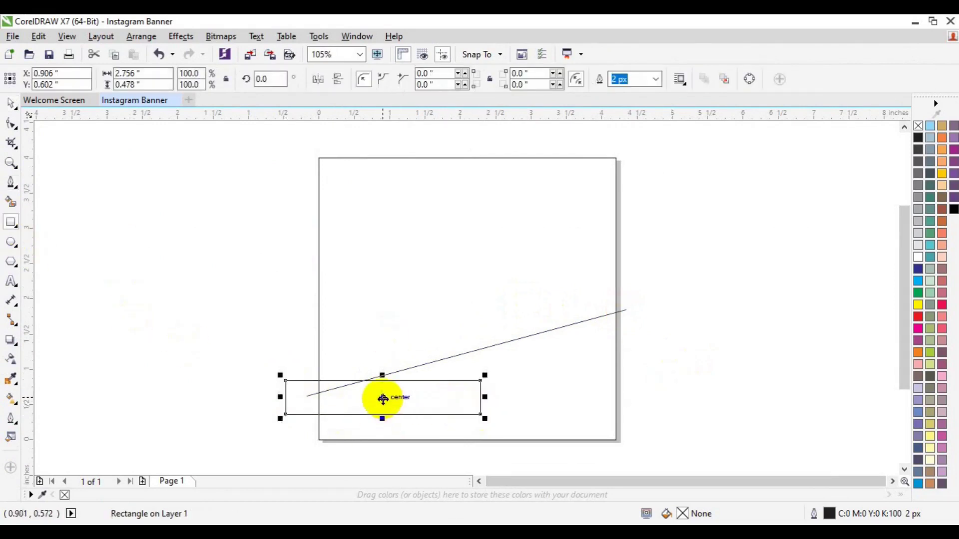
- Rotate the thin rectangle, trying angles of 30°, 20° and 25° before settling on 20°
{"action": "left_click", "coordinate": [382, 397]}
{"action": "type", "text": "30"}
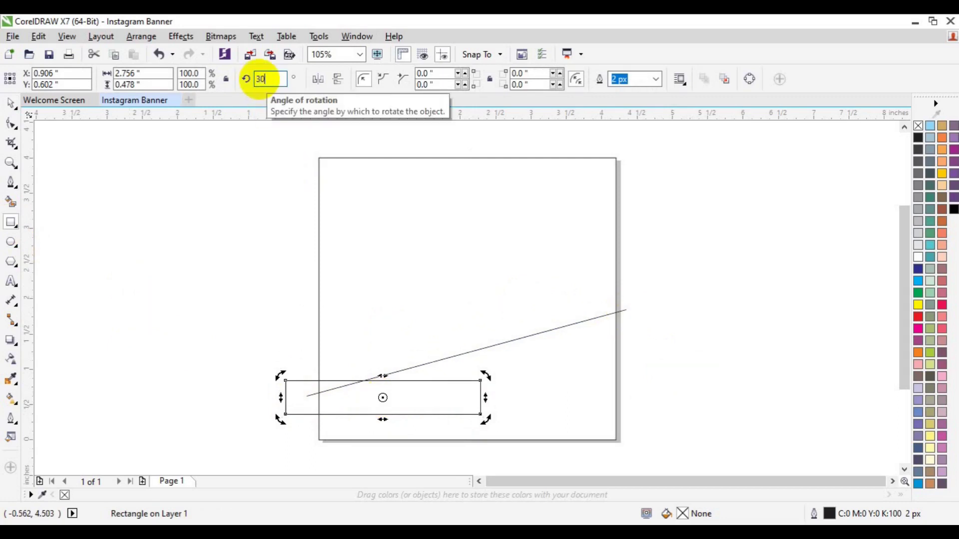
{"action": "key", "text": "Return"}
{"action": "double_click", "coordinate": [261, 80]}
{"action": "key", "text": "Return"}
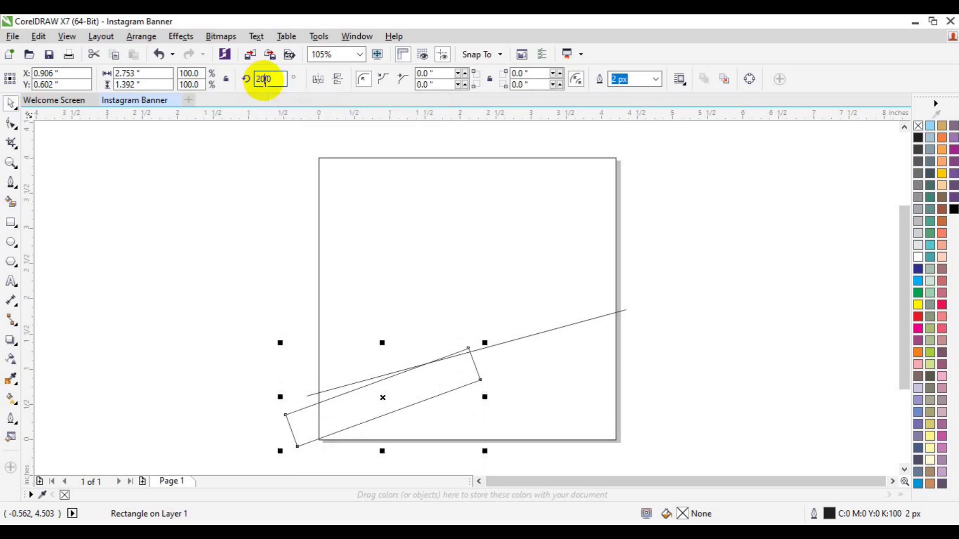
{"action": "type", "text": "5"}
{"action": "key", "text": "Return"}
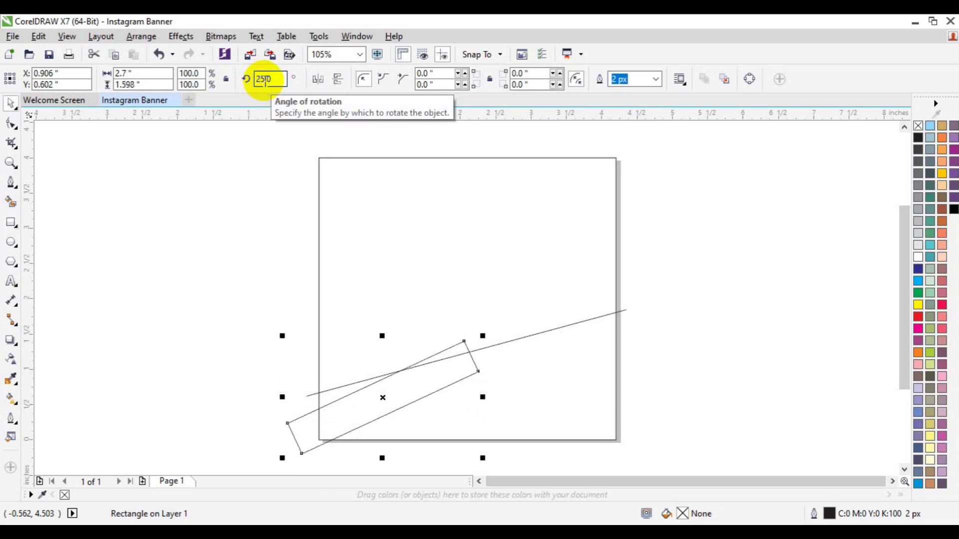
{"action": "key", "text": "Return"}
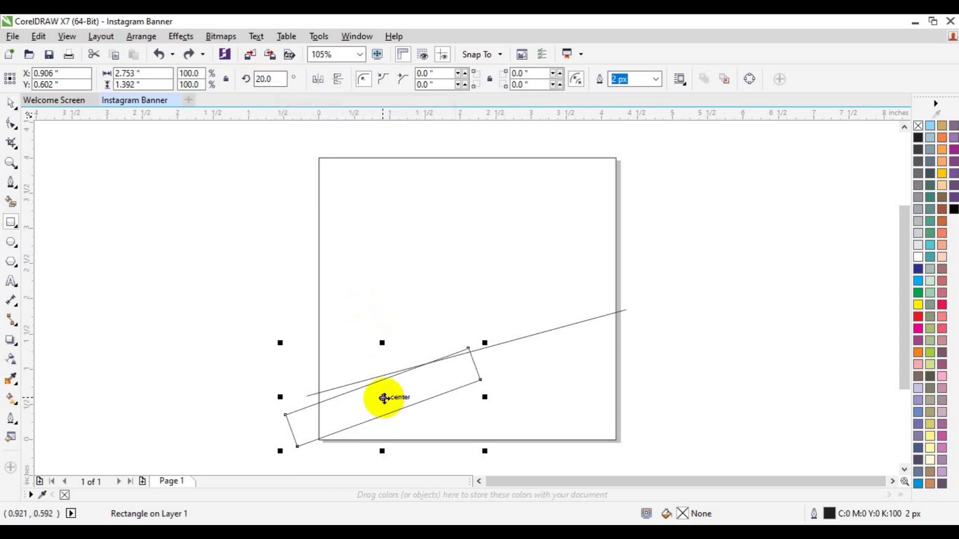
- Fine-rotate the strip to about 15.197°, move it onto the line, and convert it to curves
{"action": "left_click", "coordinate": [383, 398]}
{"action": "left_click_drag", "start_coordinate": [482, 343], "coordinate": [487, 350]}
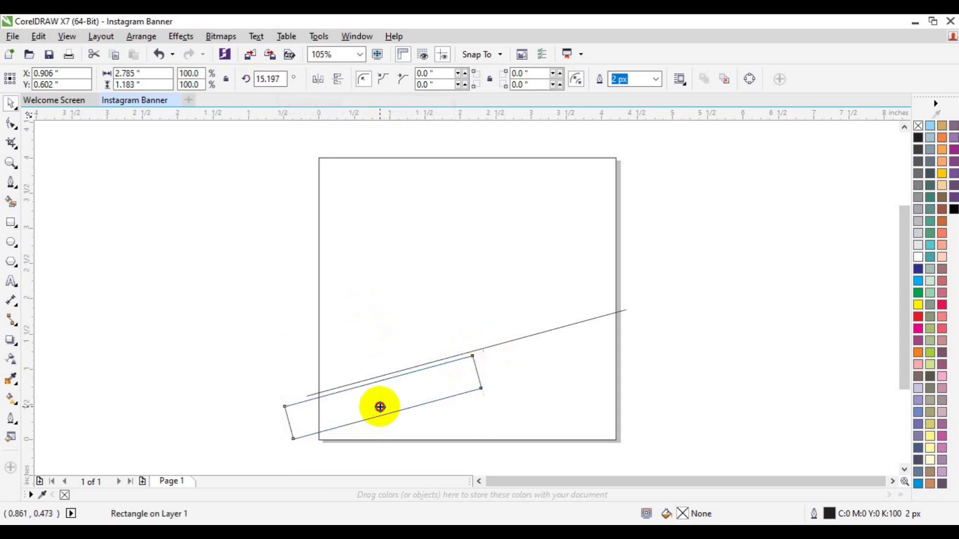
{"action": "left_click_drag", "start_coordinate": [380, 406], "coordinate": [385, 379]}
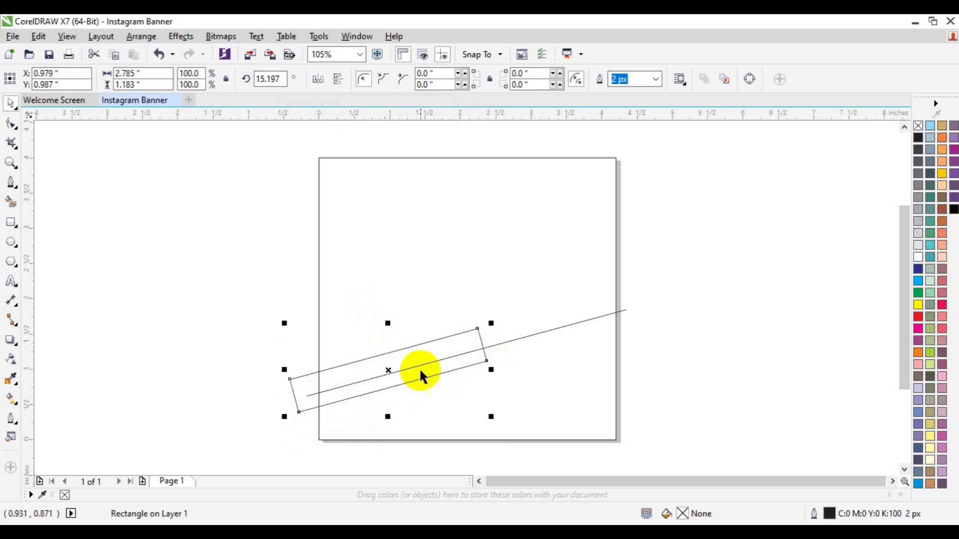
{"action": "right_click", "coordinate": [388, 370]}
{"action": "left_click", "coordinate": [469, 207]}
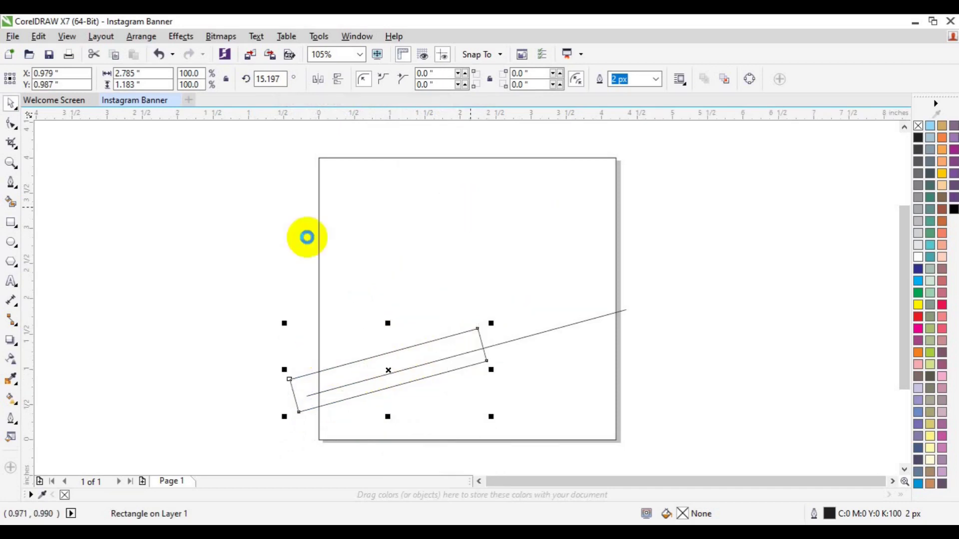
- Slant the strip's right end by nudging its bottom-right node left and down, then drag a copy upward
{"action": "left_click", "coordinate": [11, 123]}
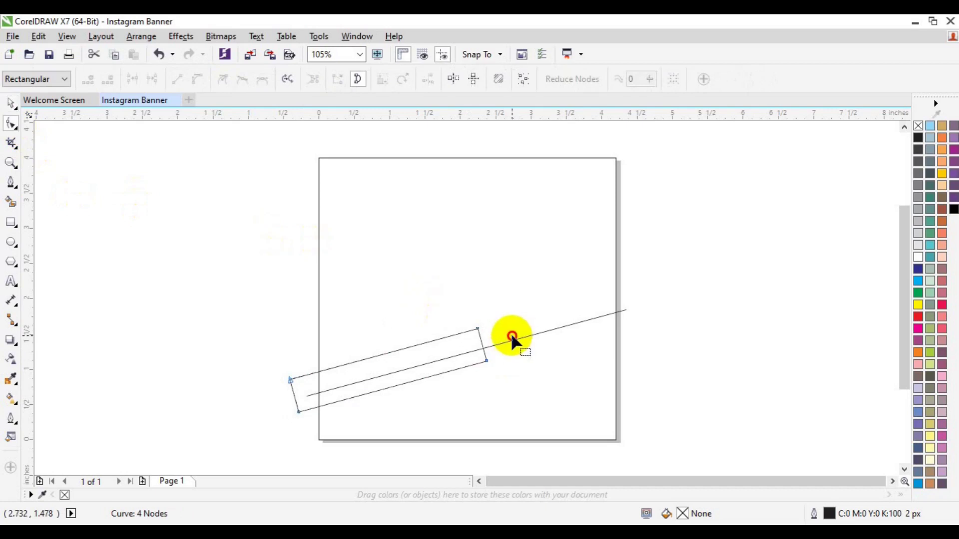
{"action": "left_click_drag", "start_coordinate": [510, 332], "coordinate": [469, 369]}
{"action": "key", "text": "Left"}
{"action": "key", "text": "Left"}
{"action": "key", "text": "Left"}
{"action": "key", "text": "Left"}
{"action": "key", "text": "space"}
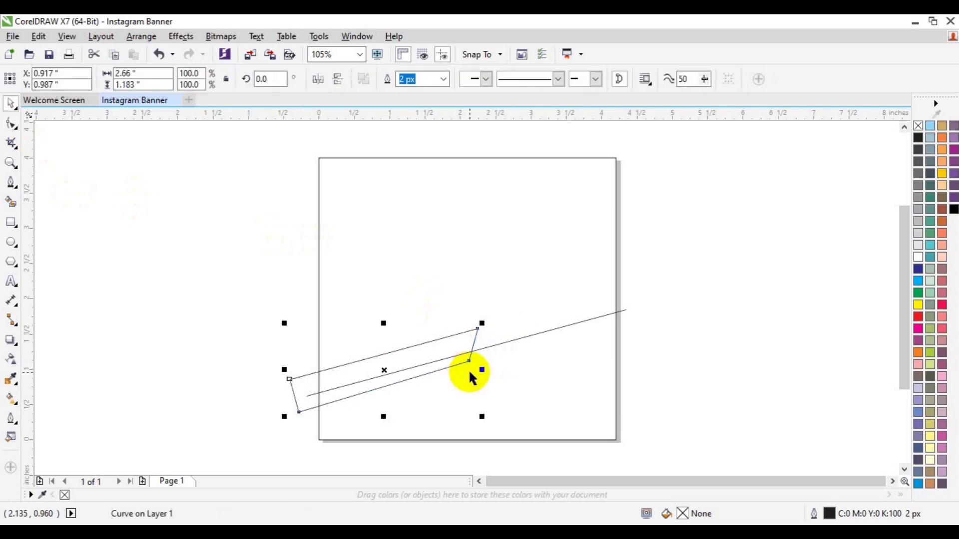
{"action": "left_click", "coordinate": [11, 123]}
{"action": "left_click_drag", "start_coordinate": [505, 338], "coordinate": [461, 378]}
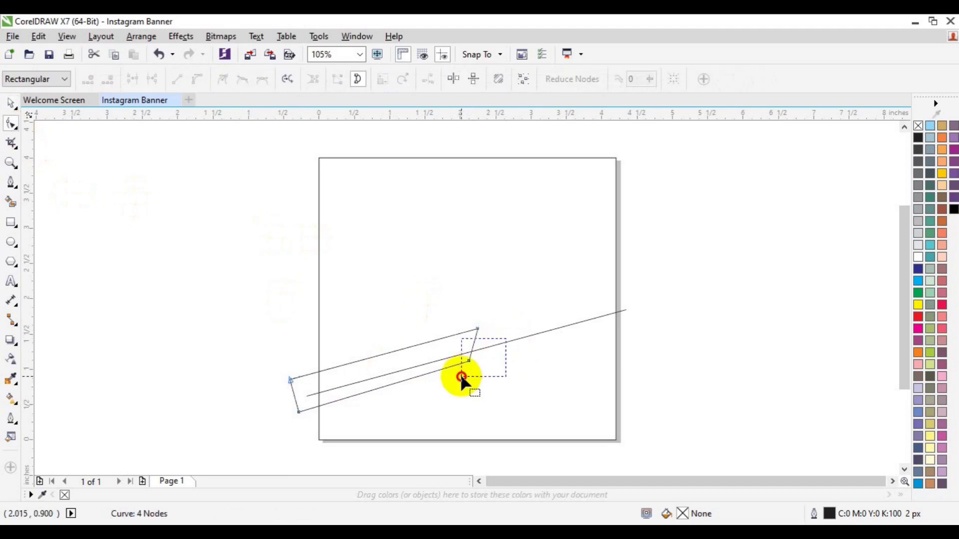
{"action": "key", "text": "Down"}
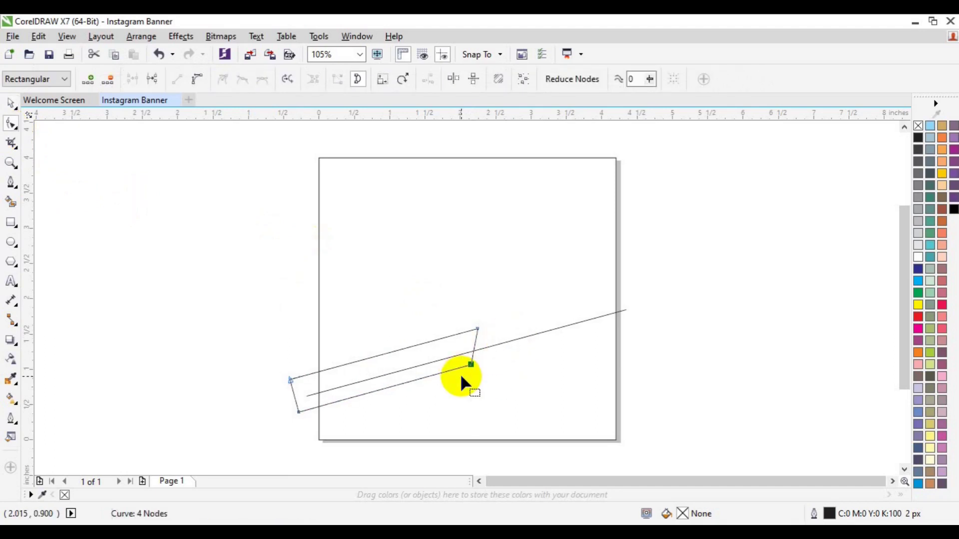
{"action": "key", "text": "space"}
{"action": "left_click_drag", "start_coordinate": [381, 373], "coordinate": [315, 215]}
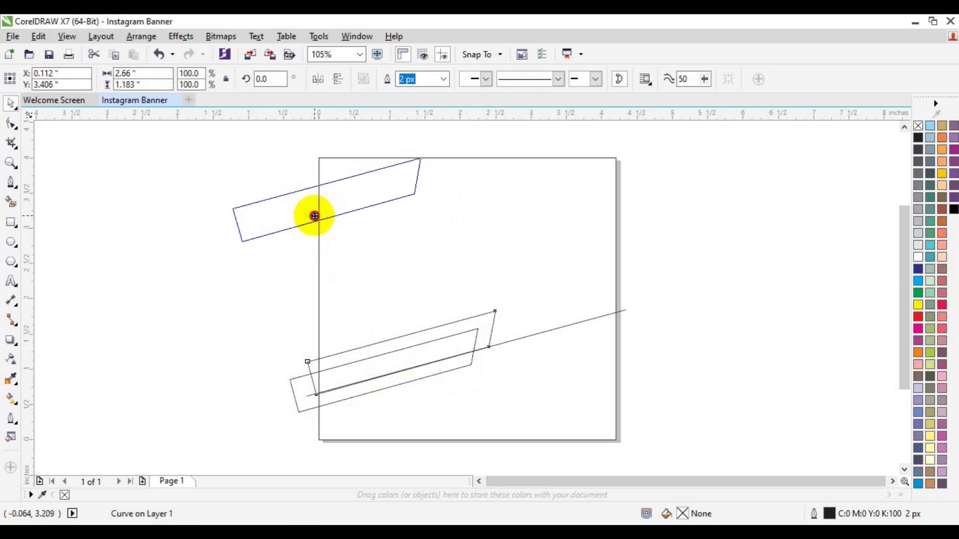
- Place the strip copy at the page's upper-left and duplicate the diagonal line near the top
{"action": "left_click_drag", "start_coordinate": [314, 215], "coordinate": [283, 244]}
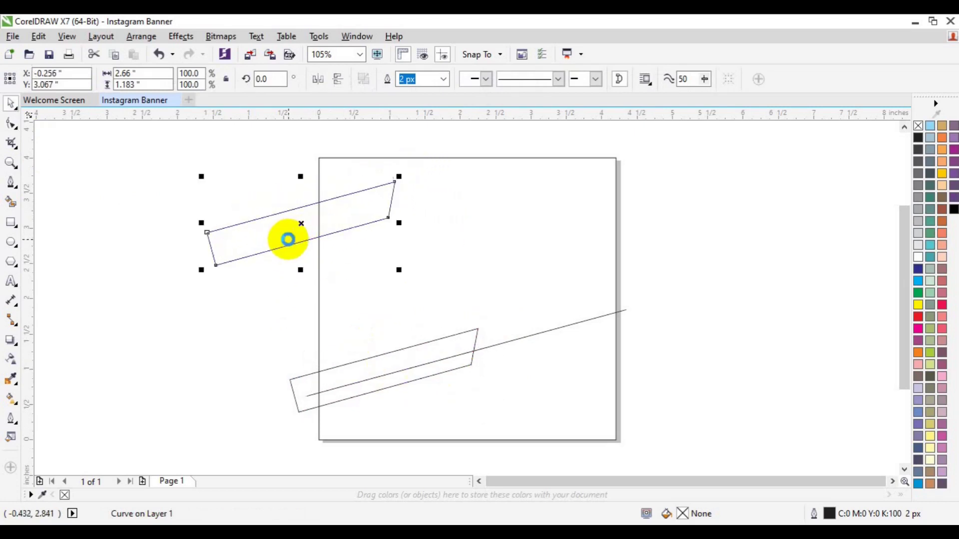
{"action": "left_click", "coordinate": [545, 334]}
{"action": "key", "text": "ctrl+d"}
{"action": "mouse_move", "coordinate": [490, 333]}
{"action": "left_mouse_down"}
{"action": "mouse_move", "coordinate": [414, 256]}
{"action": "mouse_move", "coordinate": [418, 177]}
{"action": "left_mouse_up"}
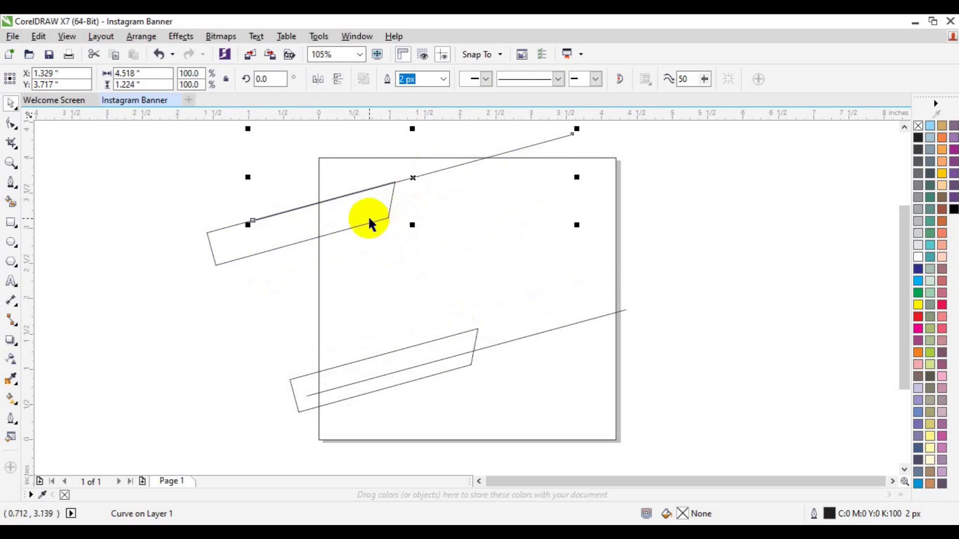
- Add a second upper strip copy just below-left and change its stacking order
{"action": "left_click", "coordinate": [370, 219]}
{"action": "left_click_drag", "start_coordinate": [370, 218], "coordinate": [354, 236]}
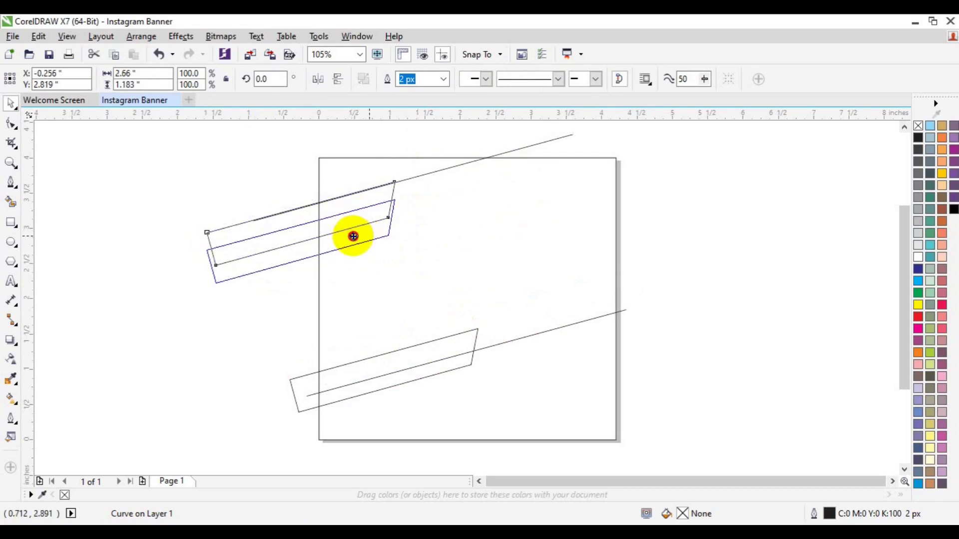
{"action": "left_click_drag", "start_coordinate": [353, 236], "coordinate": [384, 206]}
{"action": "right_click", "coordinate": [385, 205]}
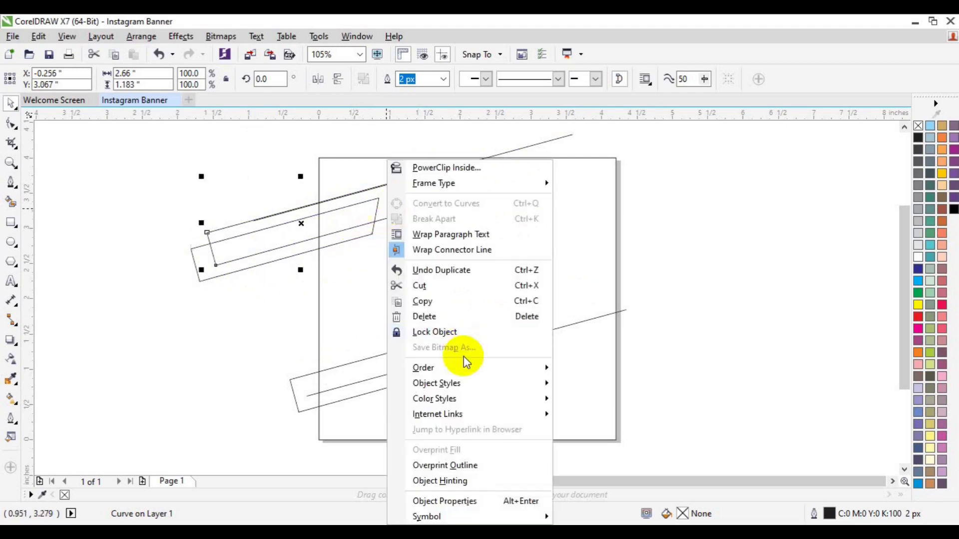
{"action": "left_click", "coordinate": [584, 367]}
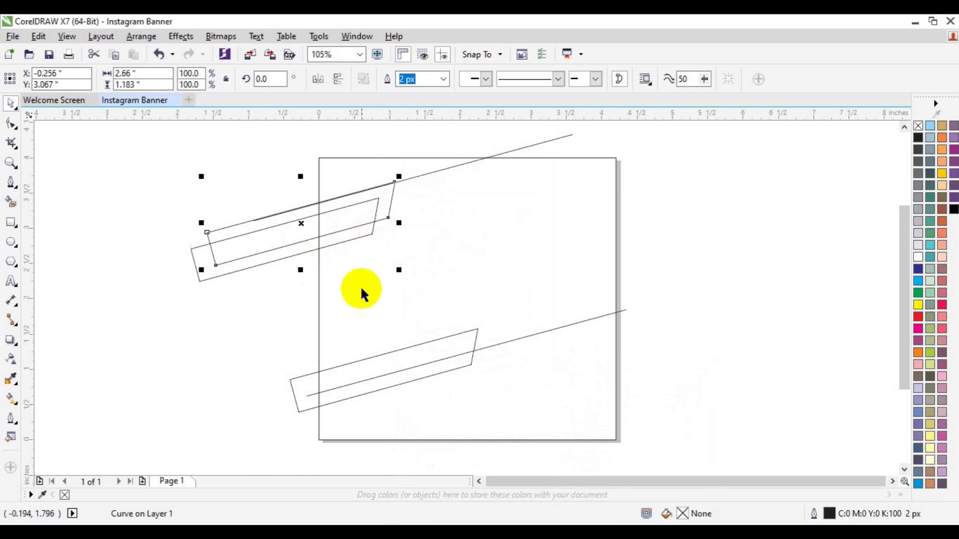
- Make a slightly larger 104.4% copy of the lower strip around it
{"action": "left_click", "coordinate": [637, 357]}
{"action": "left_click", "coordinate": [405, 380]}
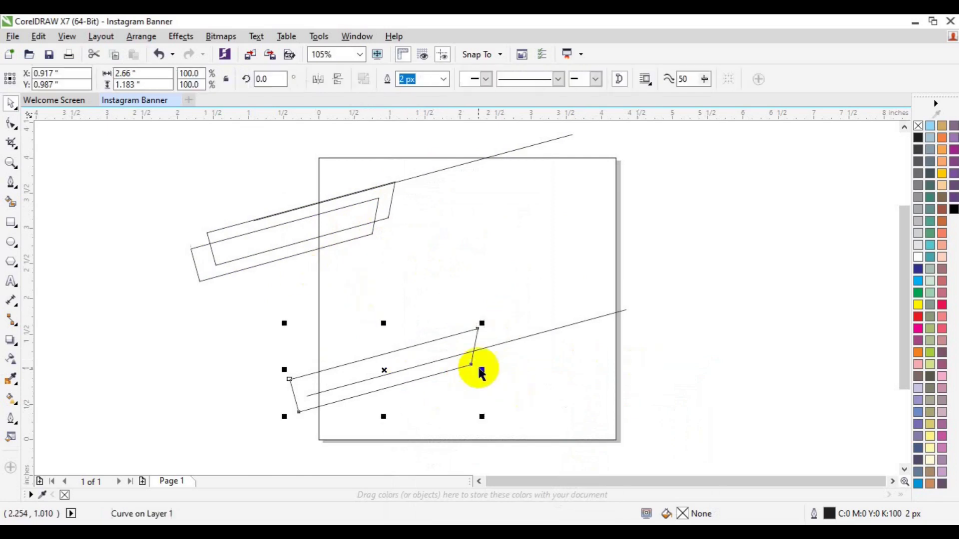
{"action": "right_click", "coordinate": [489, 370]}
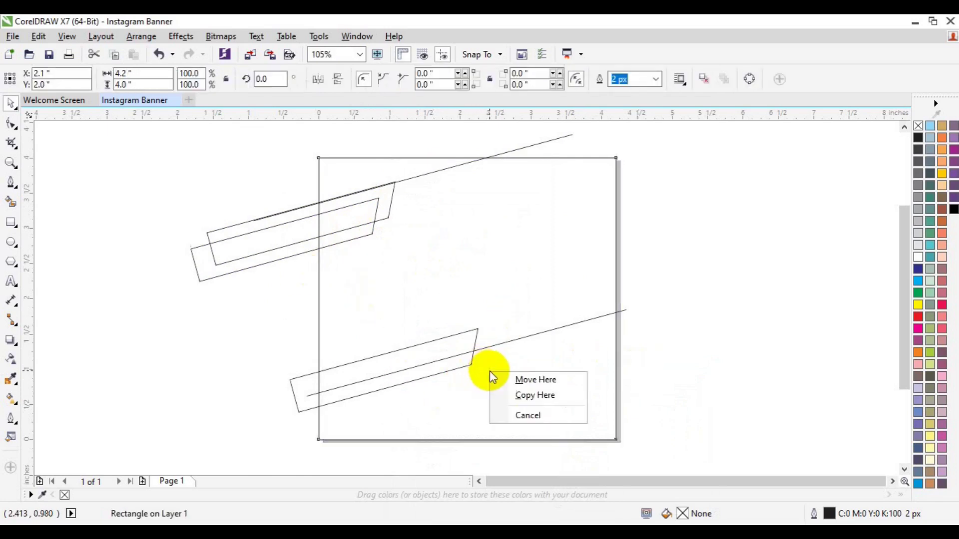
{"action": "key", "text": "Escape"}
{"action": "key", "text": "Escape"}
{"action": "left_click", "coordinate": [372, 388]}
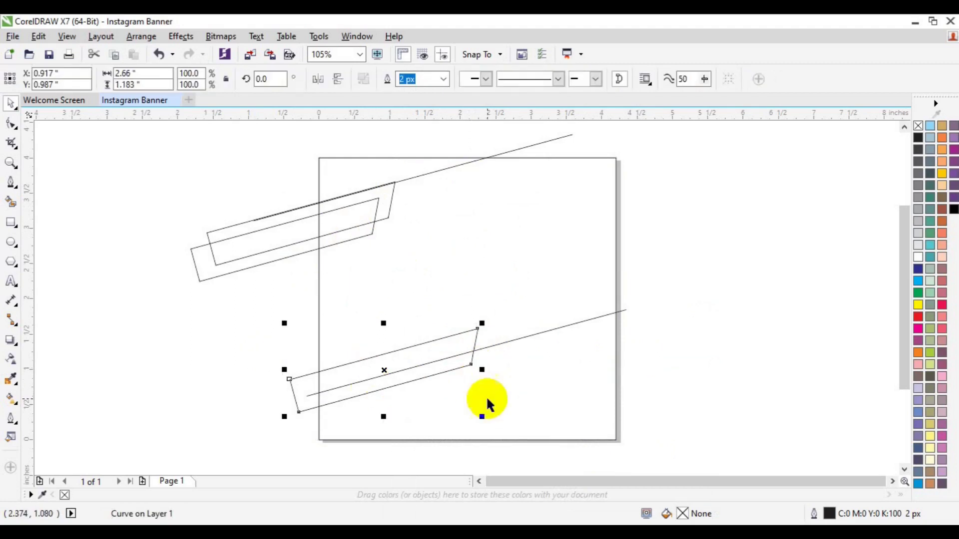
{"action": "left_click_drag", "start_coordinate": [482, 418], "coordinate": [494, 420]}
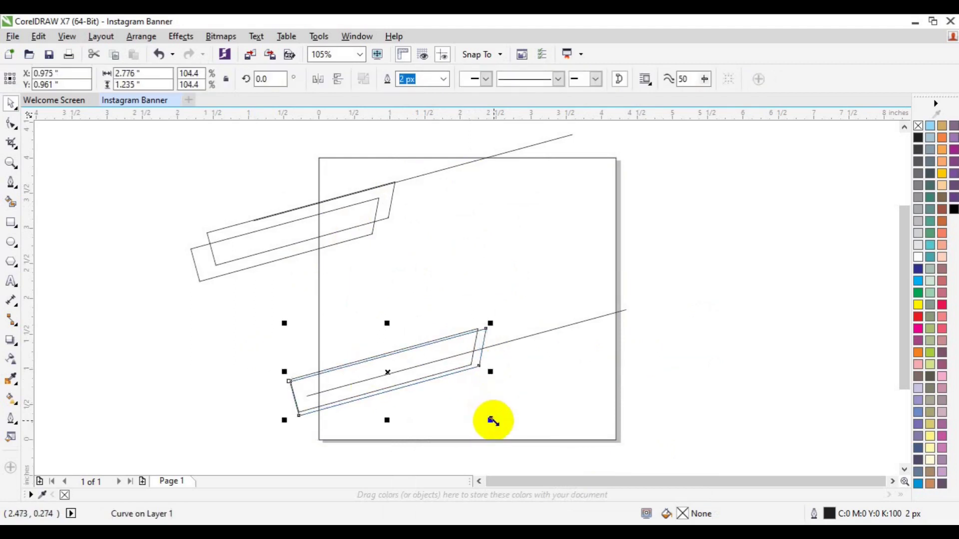
- Nudge the lower strip's bottom-right node down with the Shape tool
{"action": "left_click", "coordinate": [11, 123]}
{"action": "left_click_drag", "start_coordinate": [494, 298], "coordinate": [473, 355]}
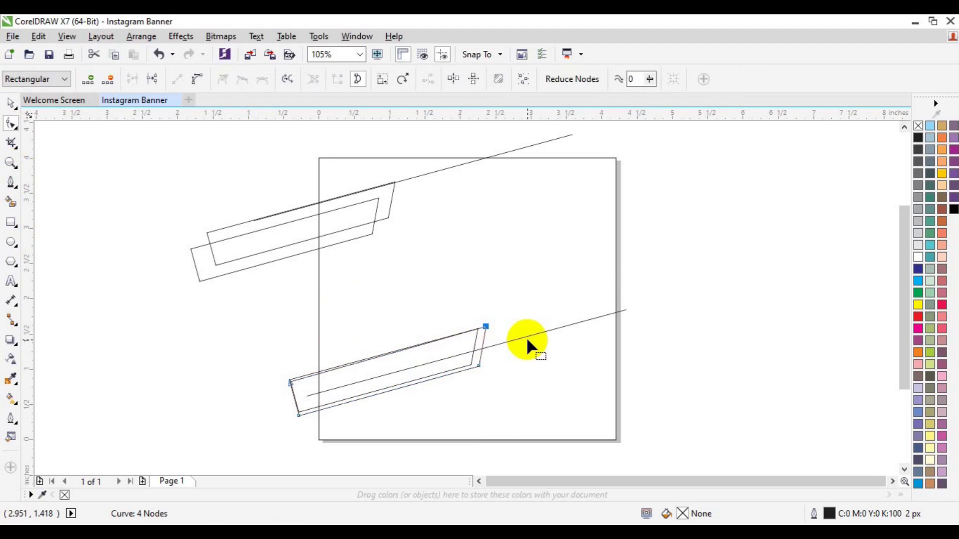
{"action": "left_click_drag", "start_coordinate": [526, 336], "coordinate": [431, 406]}
{"action": "key", "text": "Down"}
{"action": "key", "text": "Down"}
{"action": "key", "text": "Down"}
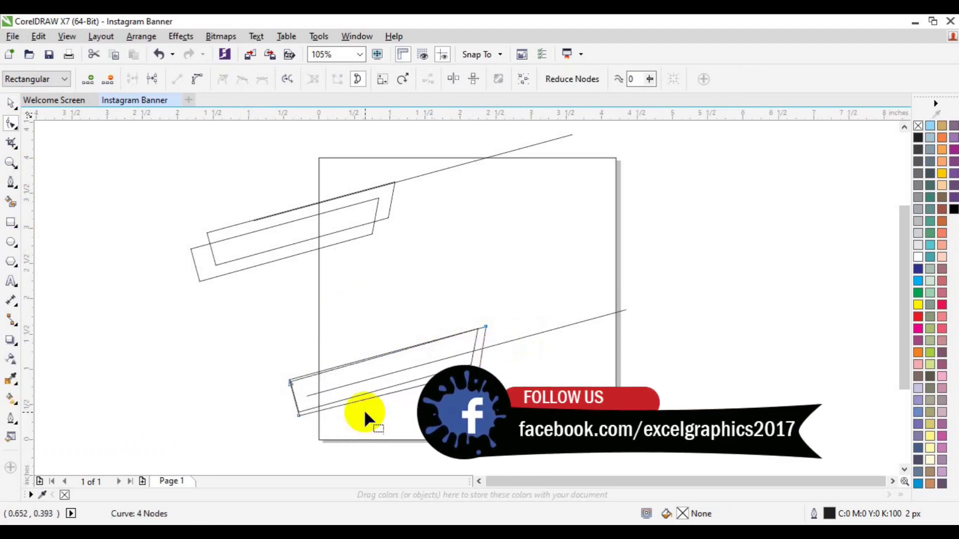
{"action": "left_click_drag", "start_coordinate": [269, 411], "coordinate": [316, 424]}
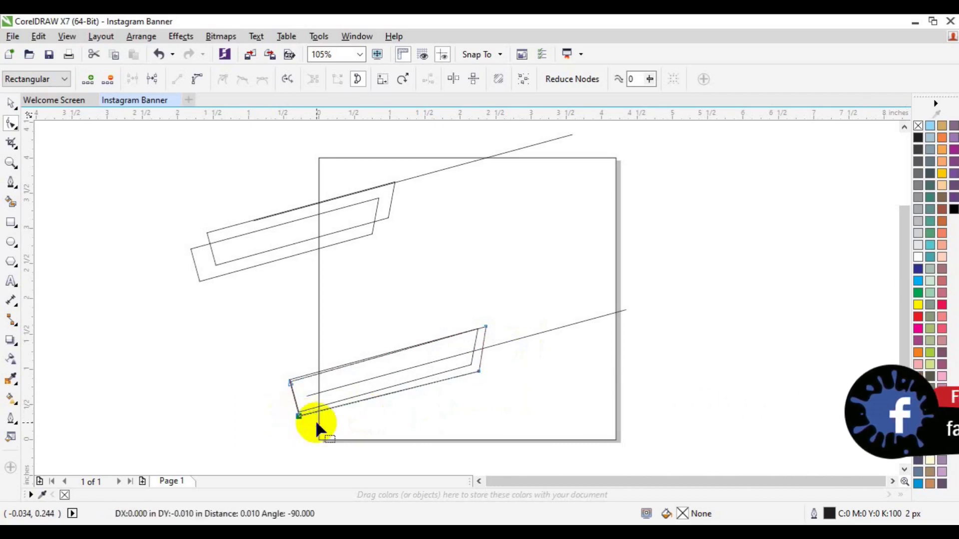
{"action": "key", "text": "space"}
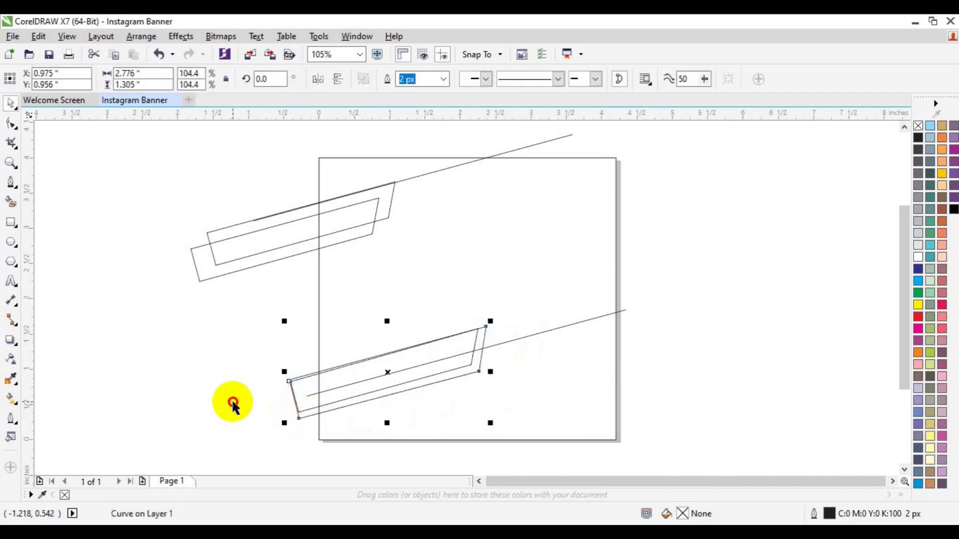
{"action": "key", "text": "Escape"}
- Move the outer lower parallelogram down-left over the page's bottom-left corner
{"action": "left_click", "coordinate": [429, 367]}
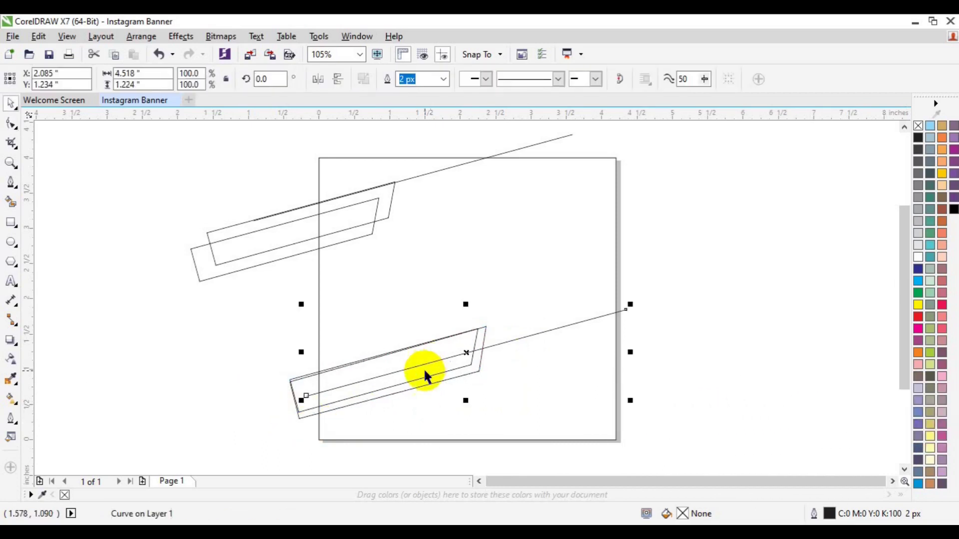
{"action": "left_click", "coordinate": [458, 368]}
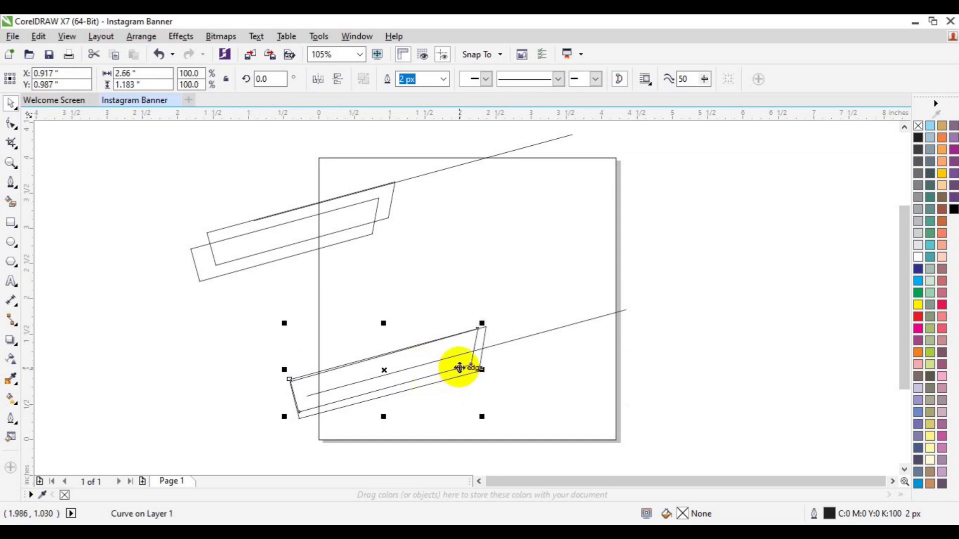
{"action": "mouse_move", "coordinate": [460, 368]}
{"action": "left_mouse_down"}
{"action": "mouse_move", "coordinate": [384, 375]}
{"action": "mouse_move", "coordinate": [399, 360]}
{"action": "mouse_move", "coordinate": [364, 432]}
{"action": "mouse_move", "coordinate": [362, 422]}
{"action": "left_mouse_up"}
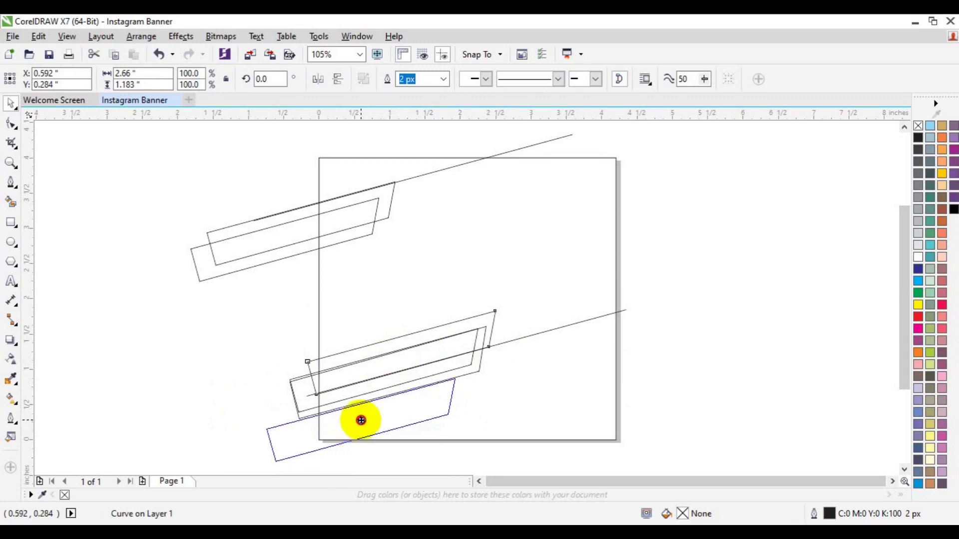
{"action": "left_click_drag", "start_coordinate": [362, 422], "coordinate": [360, 419]}
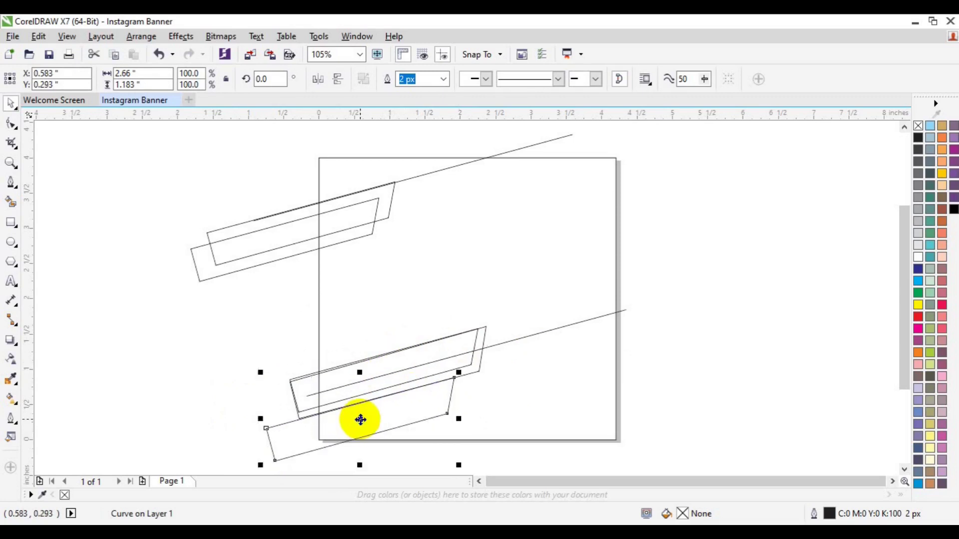
{"action": "left_click", "coordinate": [449, 343]}
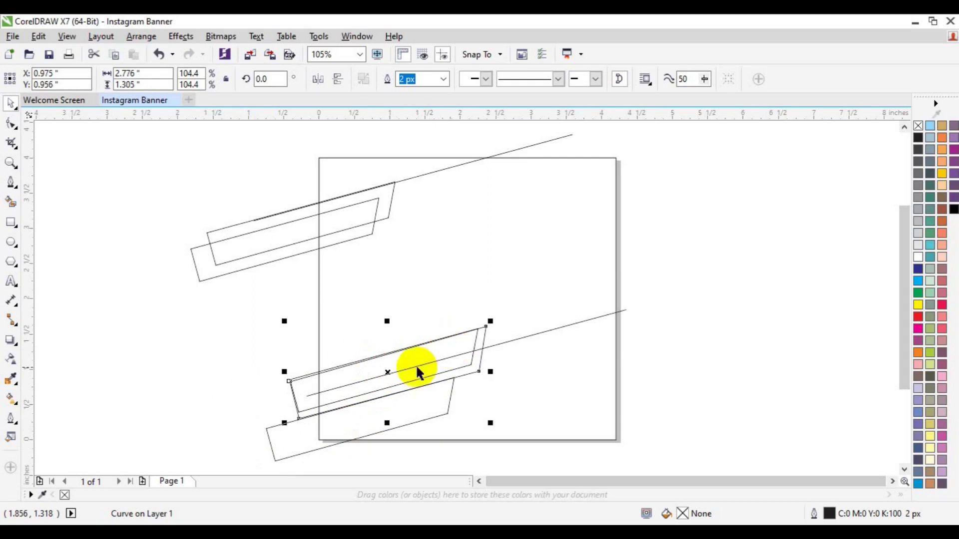
- Move the inner parallelogram up-left and nudge its top-right and left nodes down
{"action": "left_click_drag", "start_coordinate": [391, 373], "coordinate": [401, 357]}
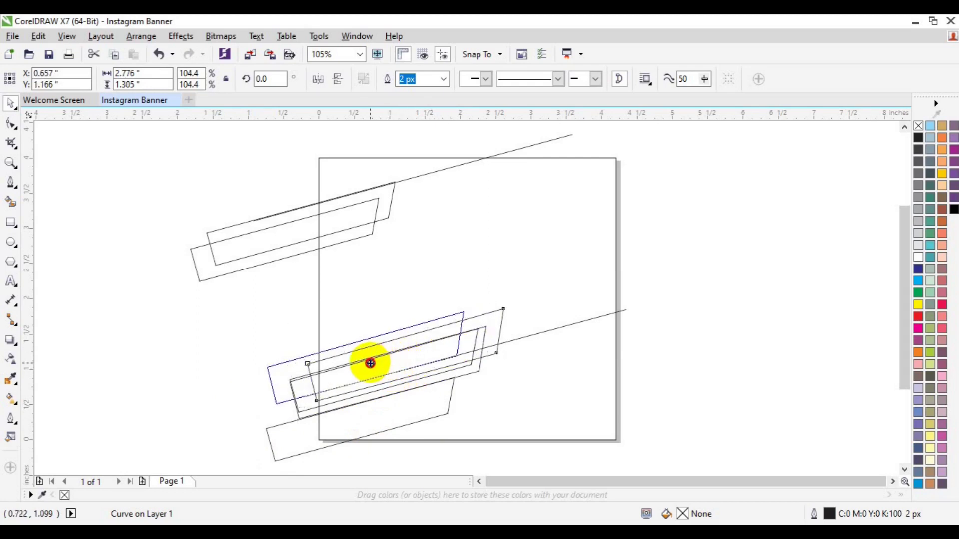
{"action": "left_click_drag", "start_coordinate": [402, 358], "coordinate": [370, 363]}
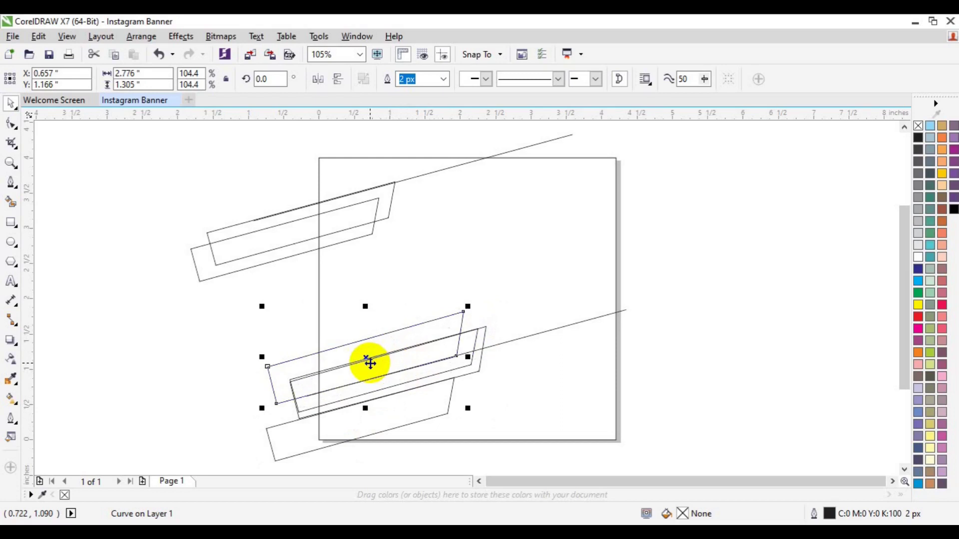
{"action": "left_click", "coordinate": [11, 123]}
{"action": "mouse_move", "coordinate": [215, 319]}
{"action": "left_mouse_down"}
{"action": "mouse_move", "coordinate": [448, 345]}
{"action": "mouse_move", "coordinate": [467, 310]}
{"action": "left_mouse_up"}
{"action": "key", "text": "Down"}
{"action": "key", "text": "Down"}
{"action": "key", "text": "Down"}
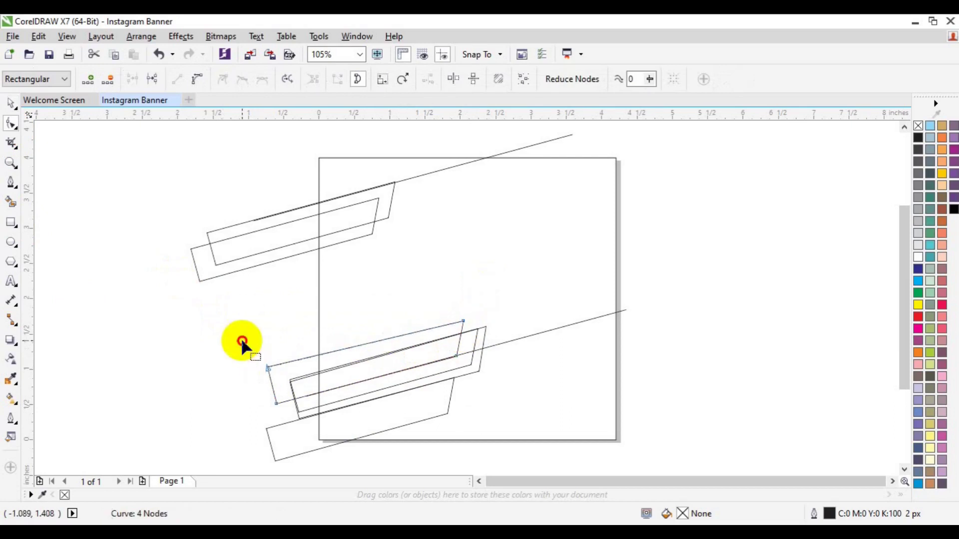
{"action": "left_click_drag", "start_coordinate": [242, 339], "coordinate": [298, 373]}
{"action": "key", "text": "Down"}
{"action": "key", "text": "Down"}
{"action": "key", "text": "Down"}
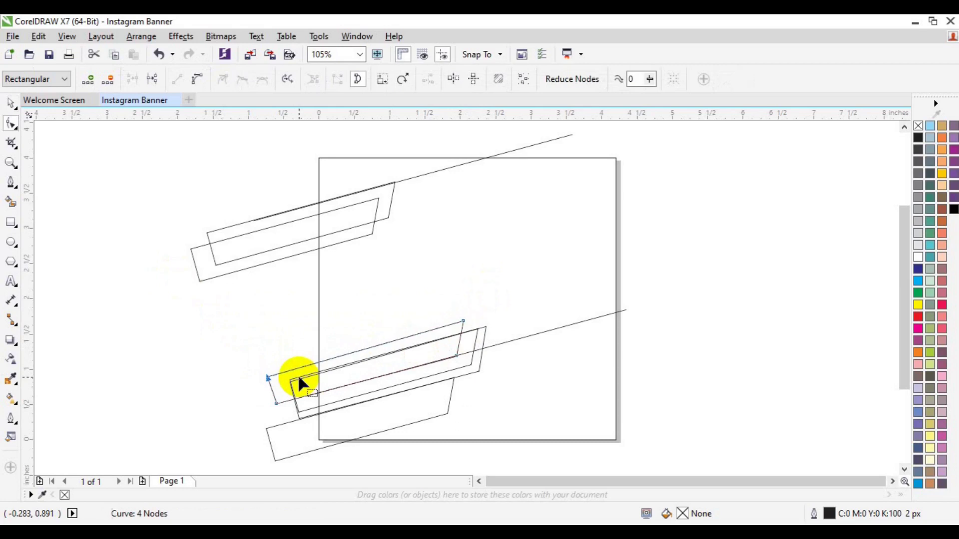
{"action": "key", "text": "space"}
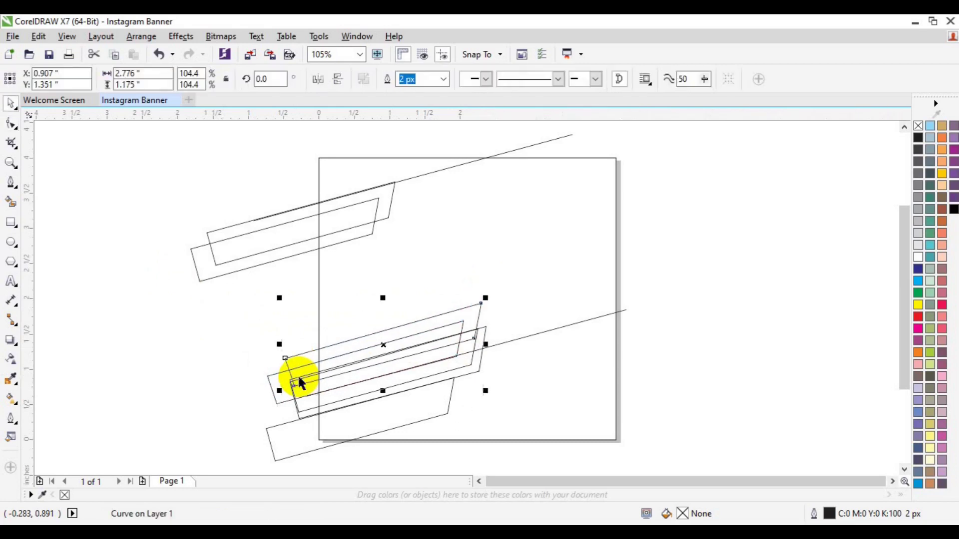
- Add strip copies further left and a trapezoid copy toward the bottom right
{"action": "left_click_drag", "start_coordinate": [381, 342], "coordinate": [282, 369]}
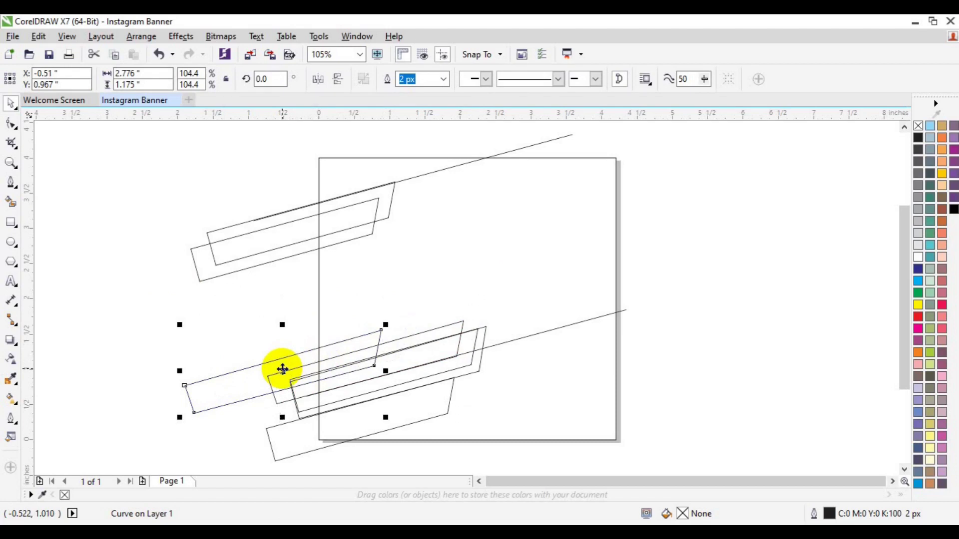
{"action": "left_click_drag", "start_coordinate": [301, 405], "coordinate": [302, 411]}
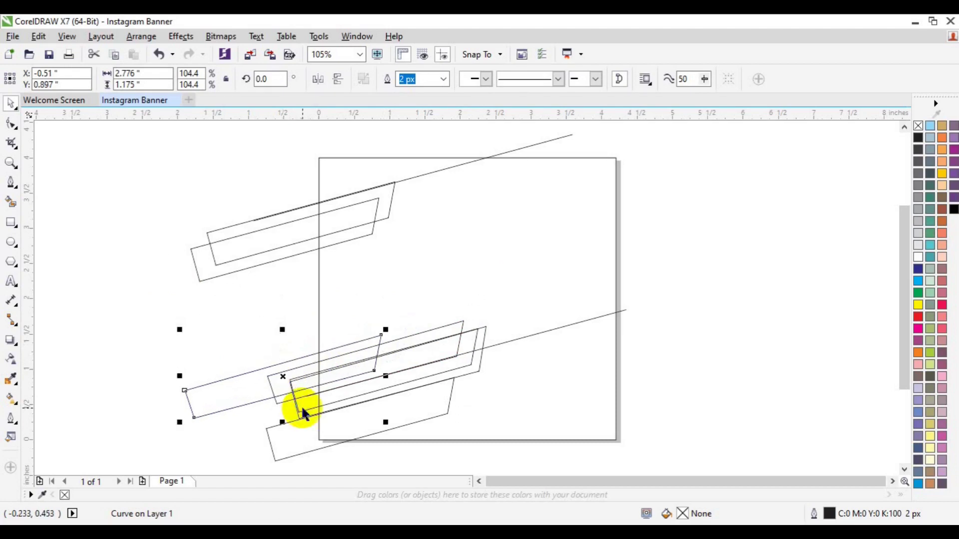
{"action": "mouse_move", "coordinate": [301, 405]}
{"action": "left_mouse_down"}
{"action": "mouse_move", "coordinate": [233, 392]}
{"action": "mouse_move", "coordinate": [251, 364]}
{"action": "mouse_move", "coordinate": [252, 377]}
{"action": "left_mouse_up"}
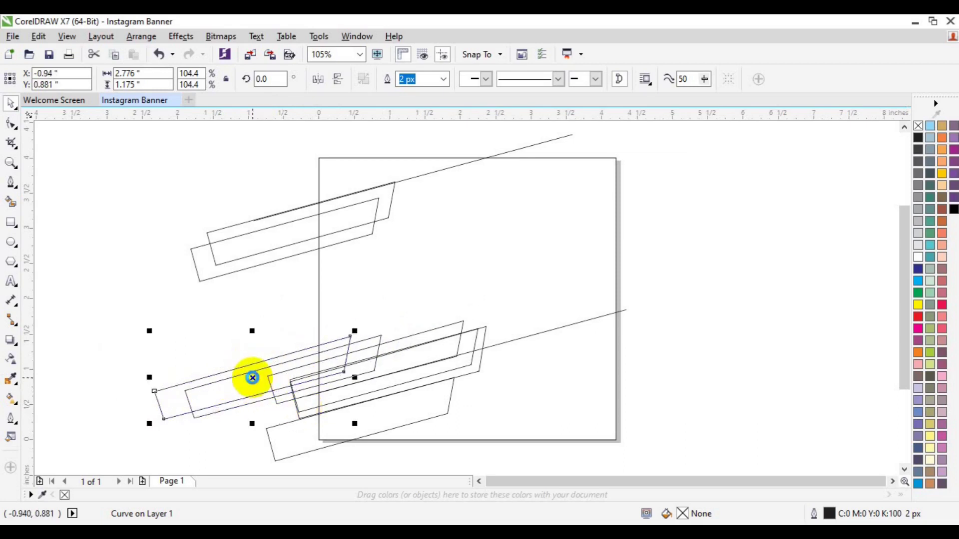
{"action": "left_click", "coordinate": [407, 422]}
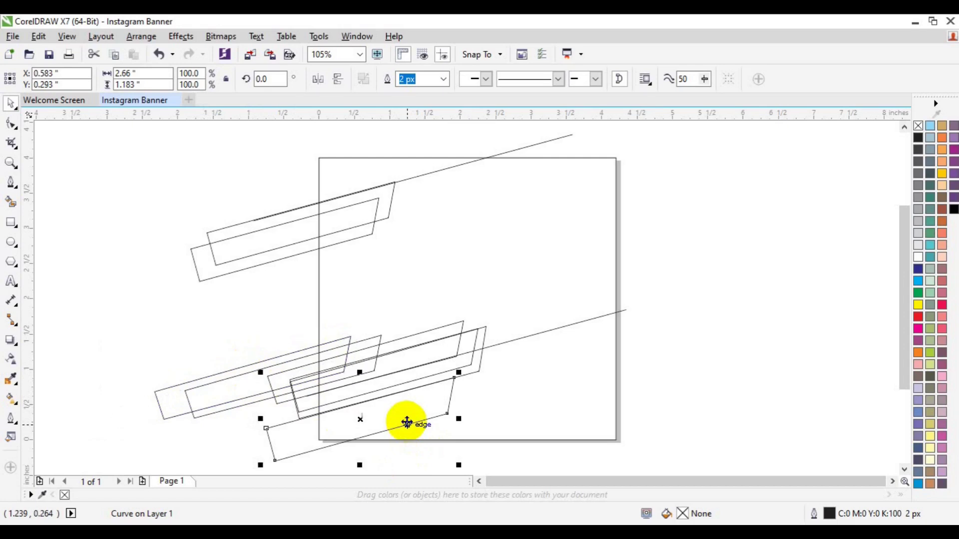
{"action": "left_click_drag", "start_coordinate": [374, 407], "coordinate": [391, 444]}
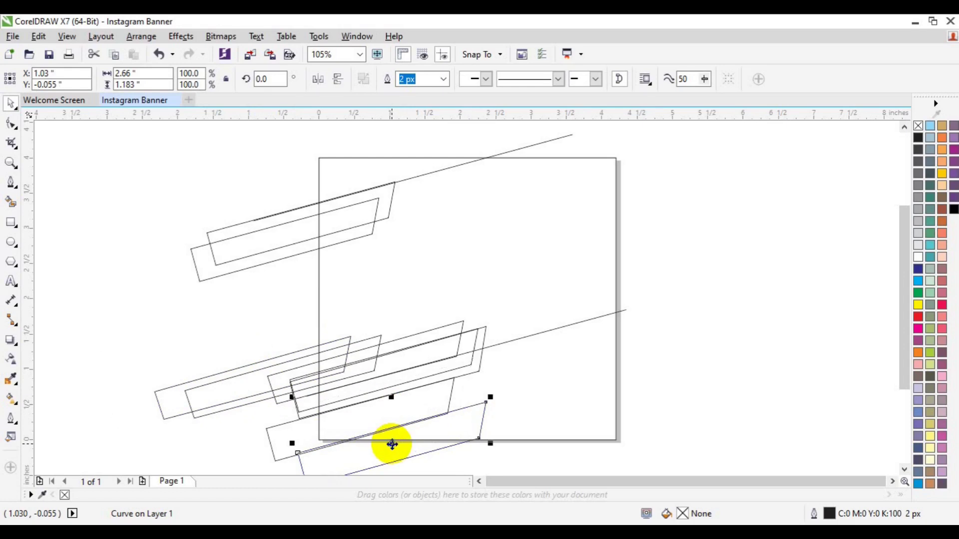
{"action": "mouse_move", "coordinate": [392, 444]}
{"action": "left_mouse_down"}
{"action": "mouse_move", "coordinate": [512, 436]}
{"action": "mouse_move", "coordinate": [463, 426]}
{"action": "left_mouse_up"}
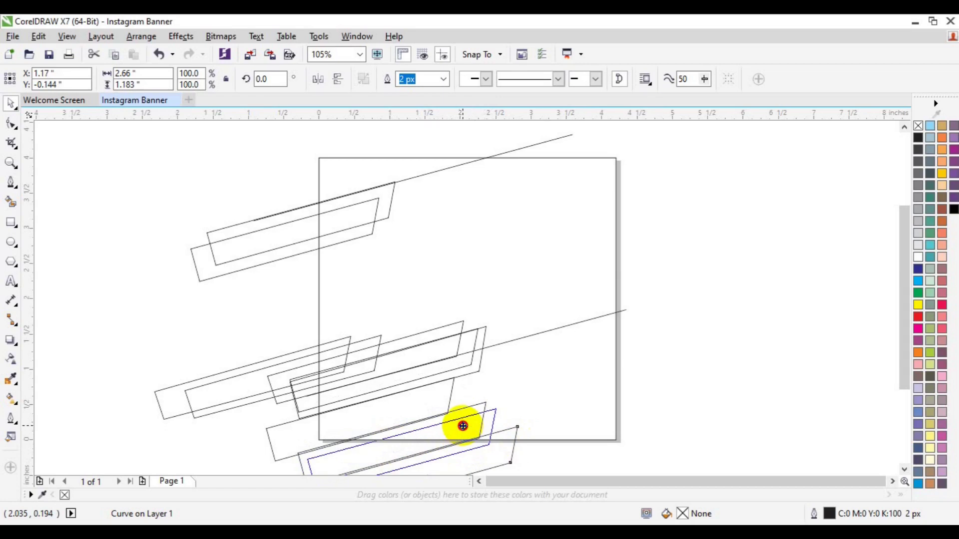
{"action": "left_click_drag", "start_coordinate": [463, 426], "coordinate": [463, 425]}
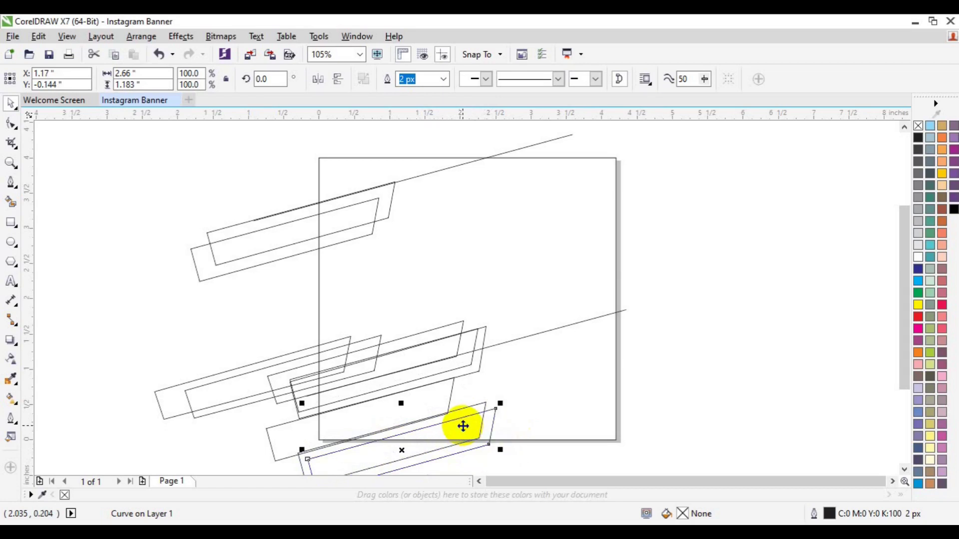
- Nudge all the lower strip shapes left together and save as Instagram Banner.cdr
{"action": "left_click", "coordinate": [716, 357]}
{"action": "left_click", "coordinate": [904, 470]}
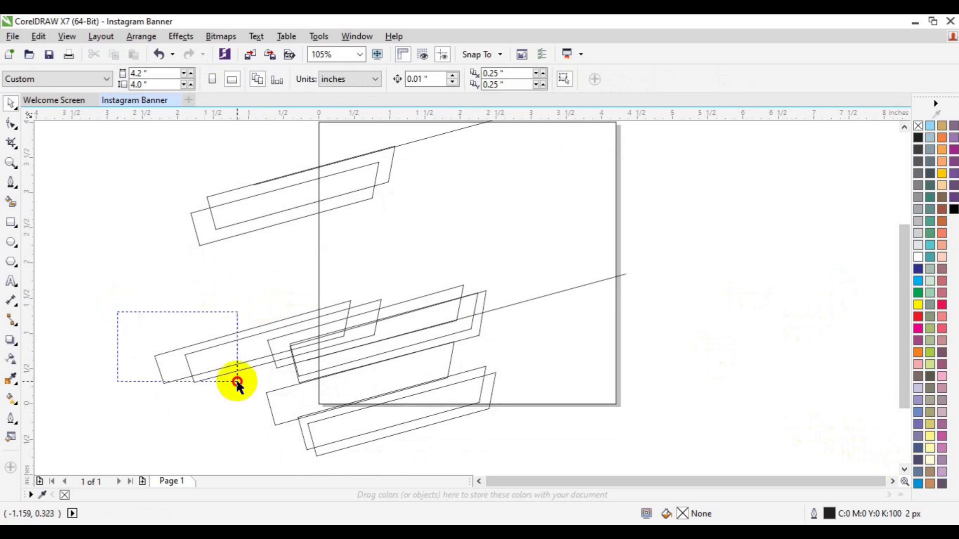
{"action": "left_click_drag", "start_coordinate": [118, 310], "coordinate": [235, 385]}
{"action": "left_click_drag", "start_coordinate": [102, 300], "coordinate": [509, 422]}
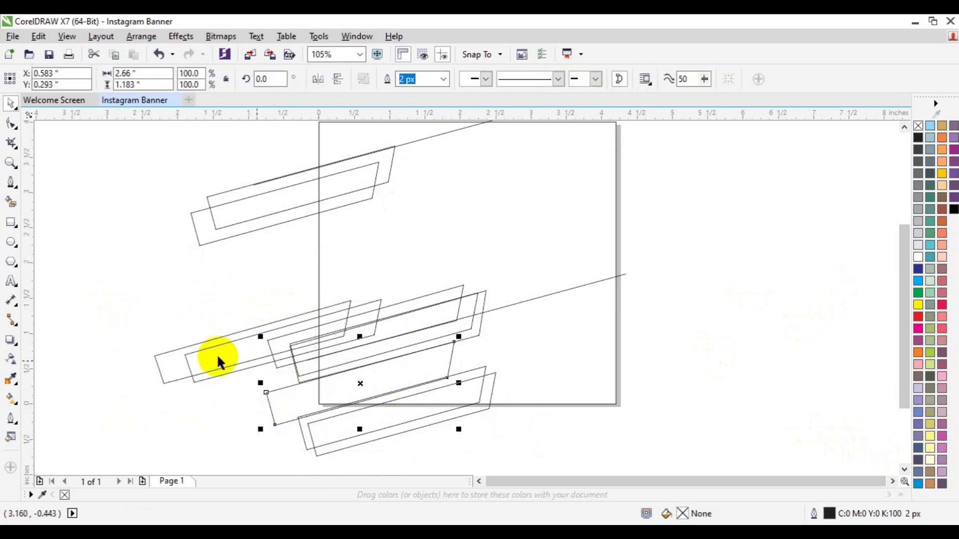
{"action": "mouse_move", "coordinate": [51, 275]}
{"action": "left_mouse_down"}
{"action": "mouse_move", "coordinate": [534, 425]}
{"action": "mouse_move", "coordinate": [551, 460]}
{"action": "left_mouse_up"}
{"action": "key", "text": "Left"}
{"action": "key", "text": "Left"}
{"action": "key", "text": "Left"}
{"action": "key", "text": "Left"}
{"action": "key", "text": "Left"}
{"action": "left_click", "coordinate": [702, 360]}
{"action": "key", "text": "ctrl+s"}
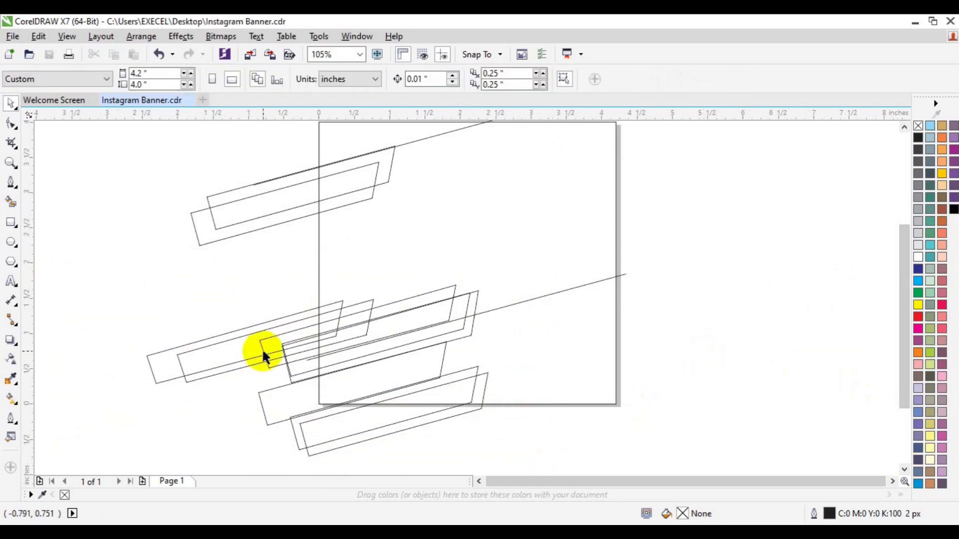
{"action": "left_click", "coordinate": [10, 202]}
- Smart Fill the small overlap area black and make the adjacent piece light grey
{"action": "left_click", "coordinate": [349, 309]}
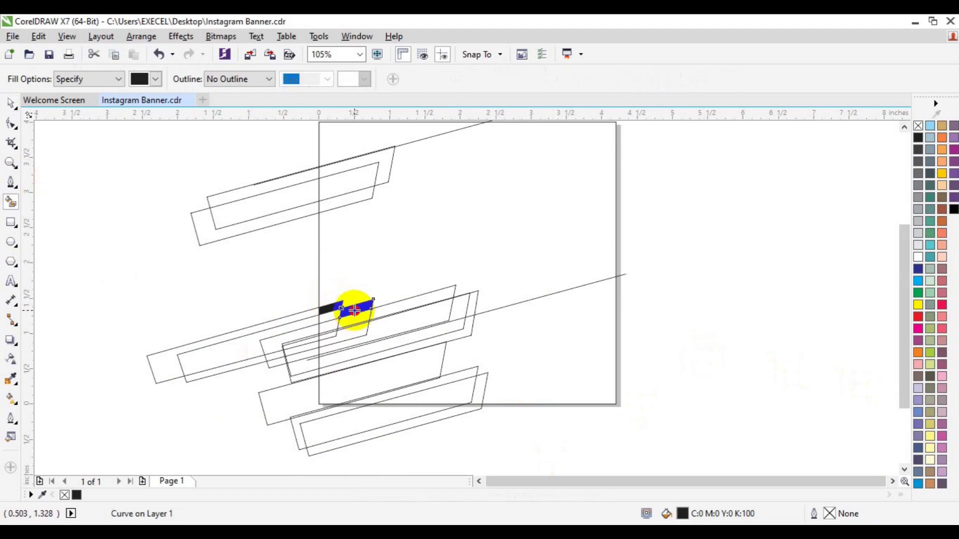
{"action": "key", "text": "space"}
{"action": "left_click", "coordinate": [353, 310], "text": "shift"}
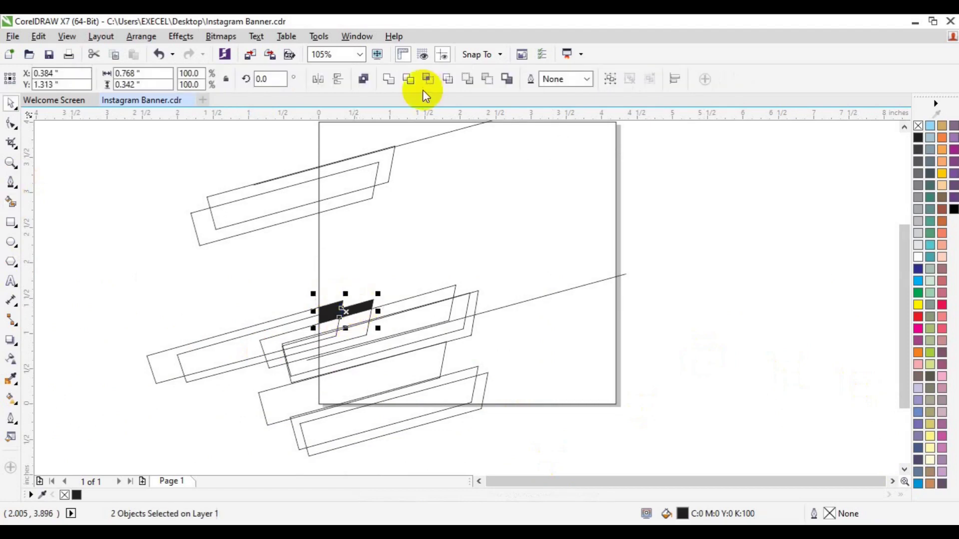
{"action": "left_click", "coordinate": [918, 221]}
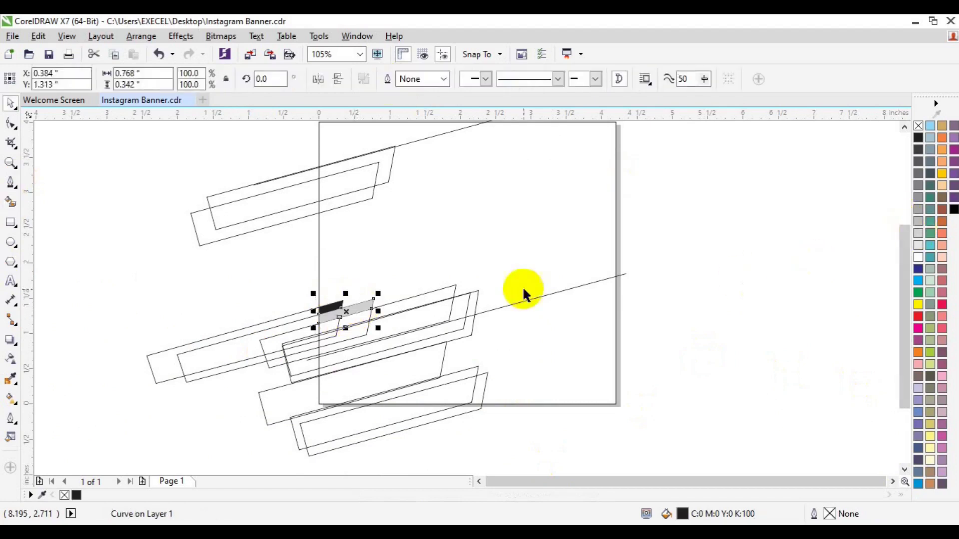
- Smart Fill the long band between the strips black
{"action": "left_click", "coordinate": [11, 206]}
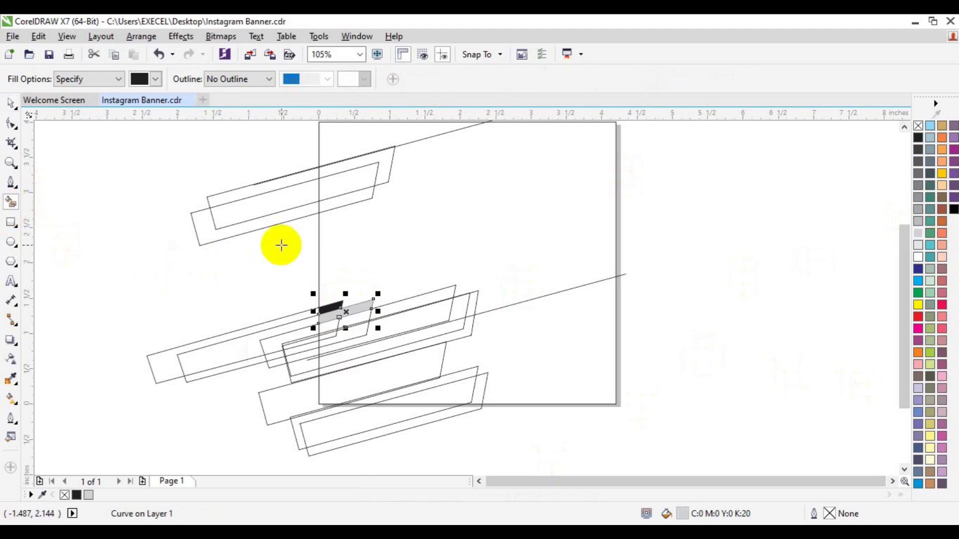
{"action": "left_click", "coordinate": [413, 299]}
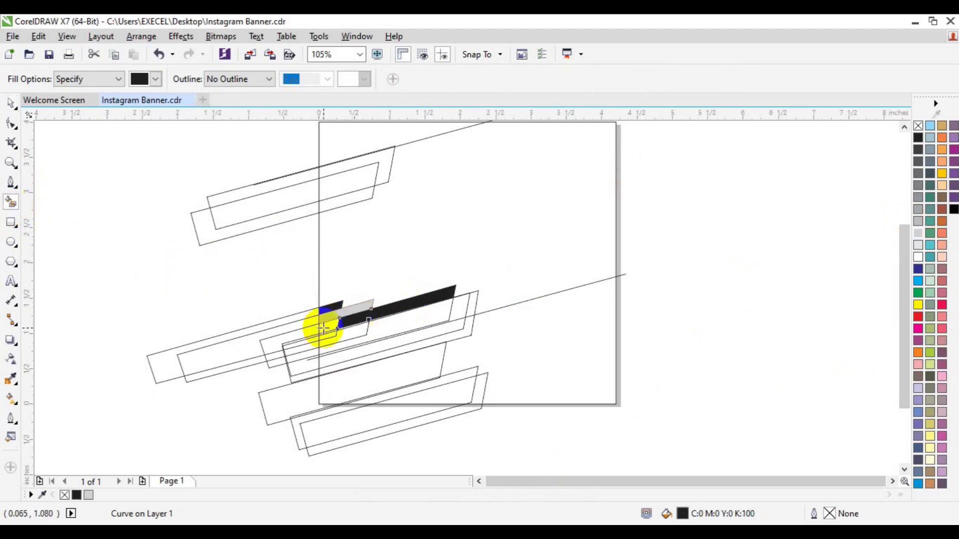
{"action": "key", "text": "space"}
{"action": "left_click", "coordinate": [355, 317], "text": "shift"}
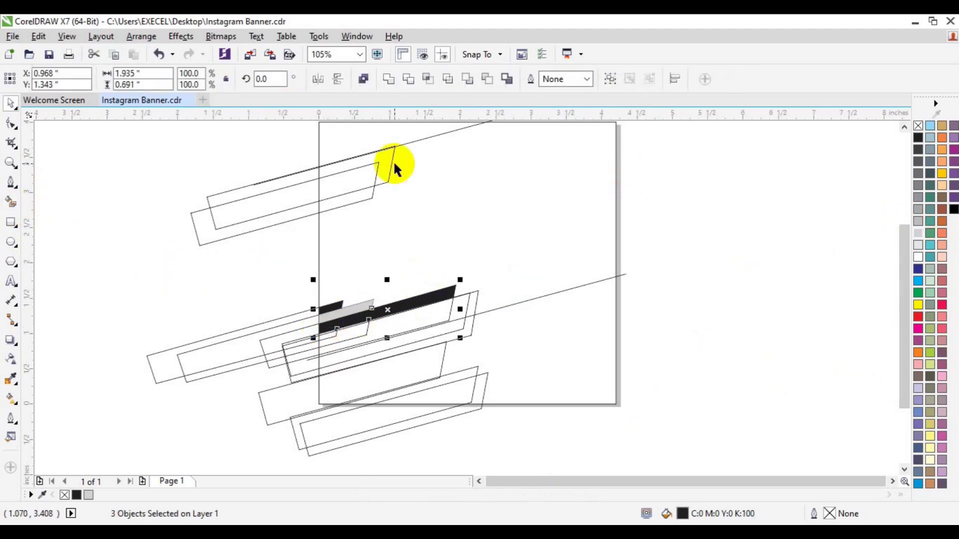
{"action": "left_click", "coordinate": [191, 206]}
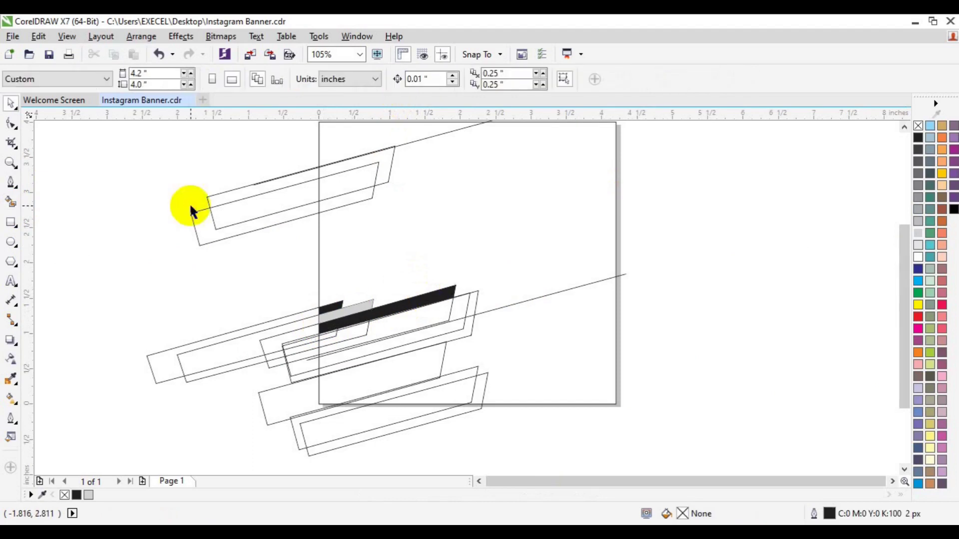
- Fill the lower band black and weld the two outlined shapes into one curve
{"action": "left_click", "coordinate": [11, 202]}
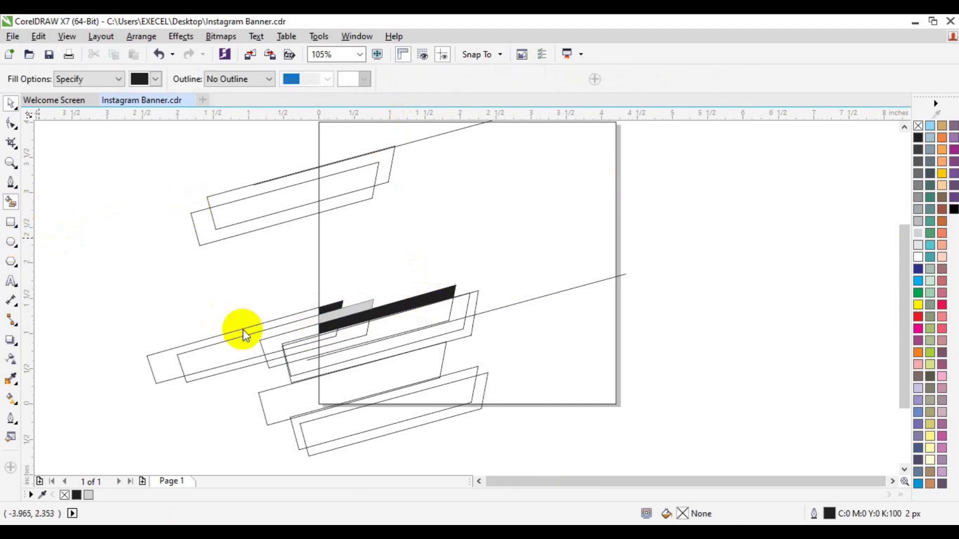
{"action": "left_click", "coordinate": [464, 329]}
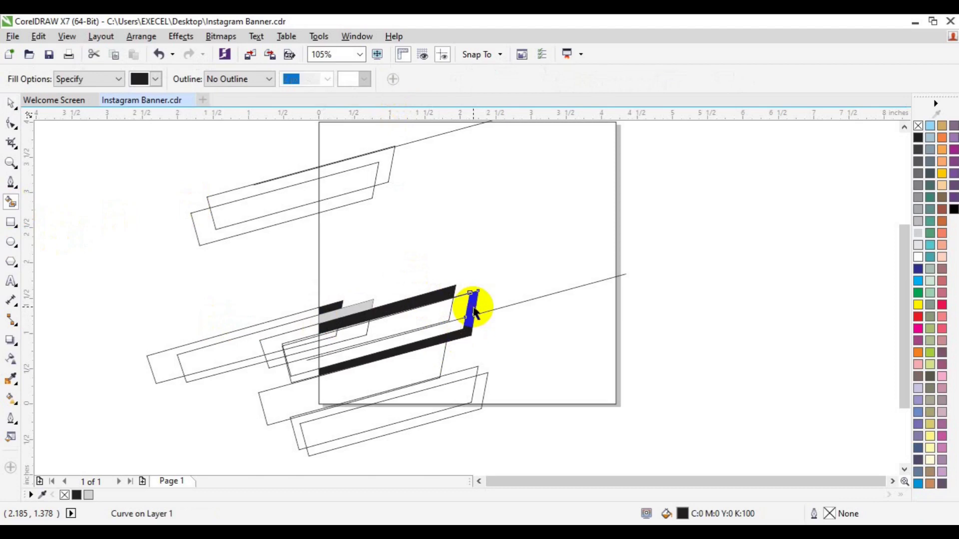
{"action": "key", "text": "space"}
{"action": "left_click", "coordinate": [467, 337], "text": "shift"}
{"action": "left_click", "coordinate": [393, 77]}
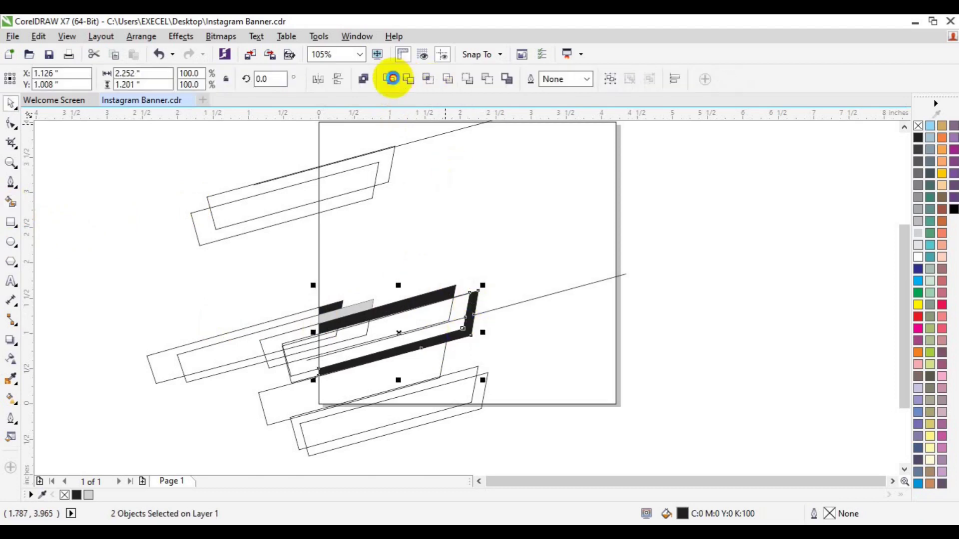
{"action": "left_click", "coordinate": [156, 275]}
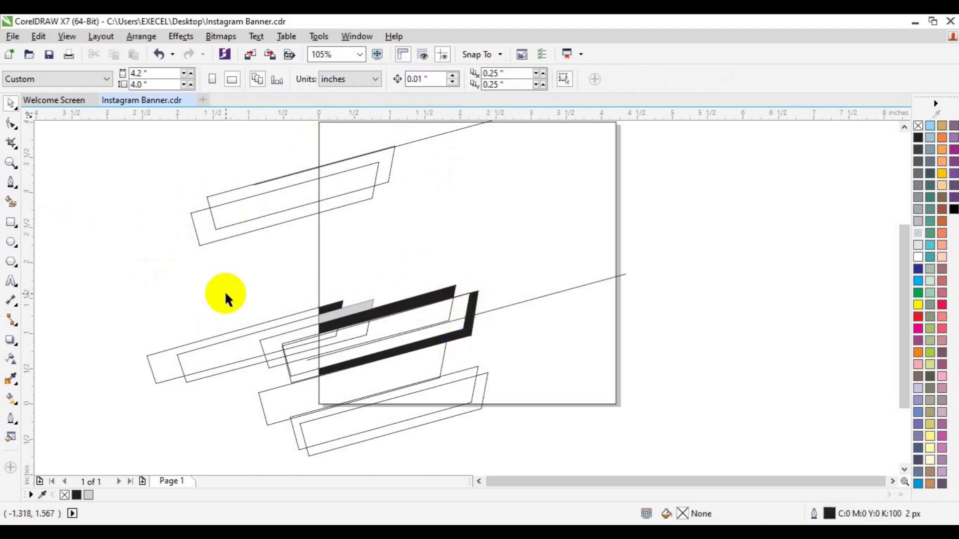
- Fill the small and larger regions between the slanted lines black, then weld both black pieces
{"action": "left_click", "coordinate": [11, 203]}
{"action": "left_click", "coordinate": [360, 330]}
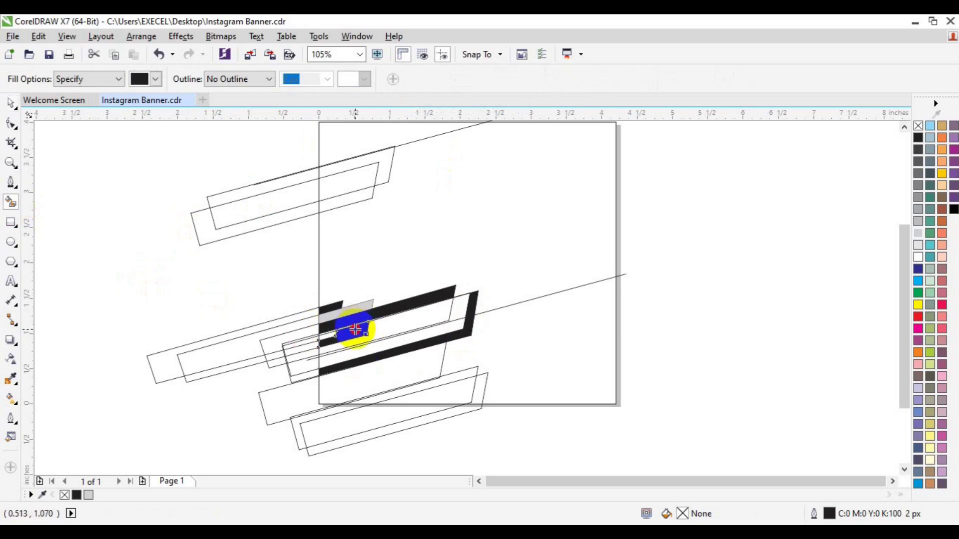
{"action": "left_click", "coordinate": [409, 320]}
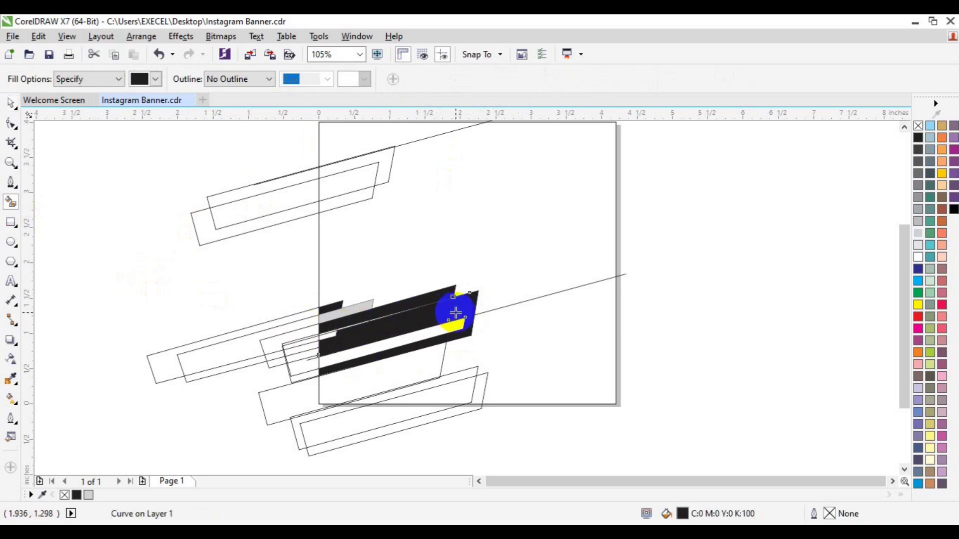
{"action": "key", "text": "space"}
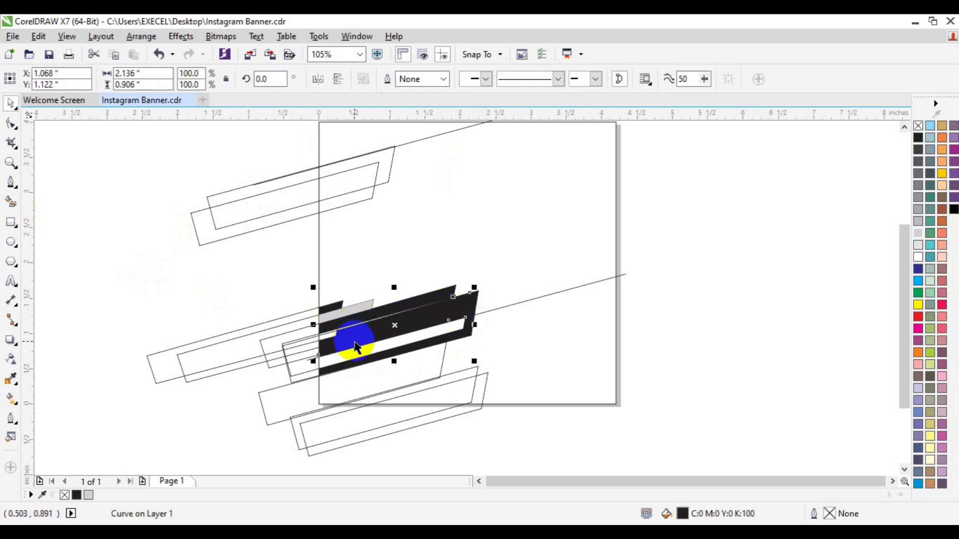
{"action": "left_click", "coordinate": [356, 346]}
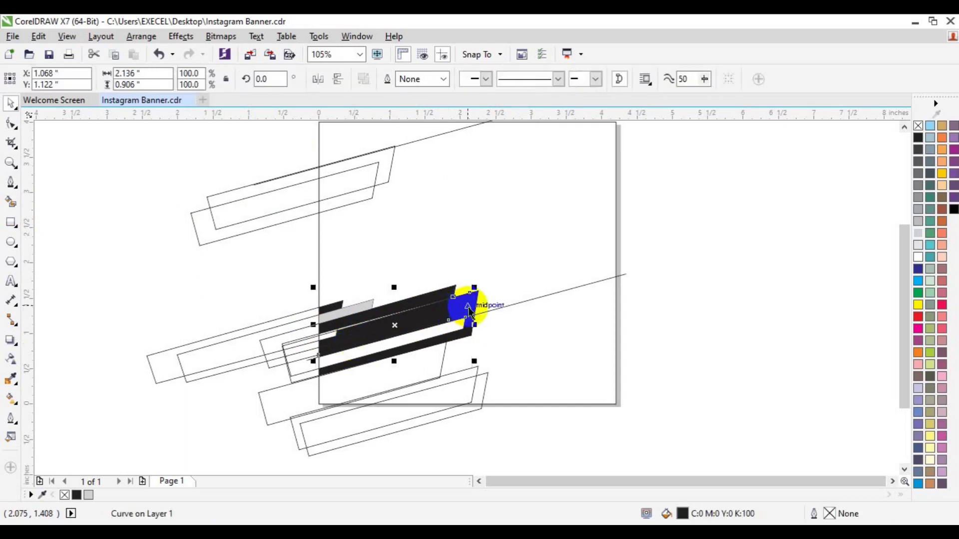
{"action": "left_click", "coordinate": [695, 252]}
{"action": "left_click", "coordinate": [466, 307]}
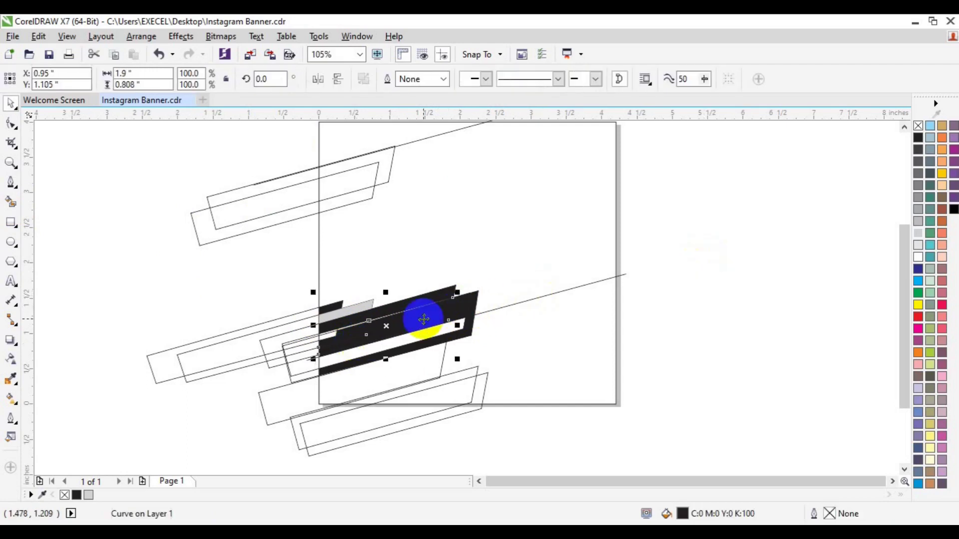
{"action": "left_click", "coordinate": [463, 306], "text": "shift"}
{"action": "left_click", "coordinate": [384, 79]}
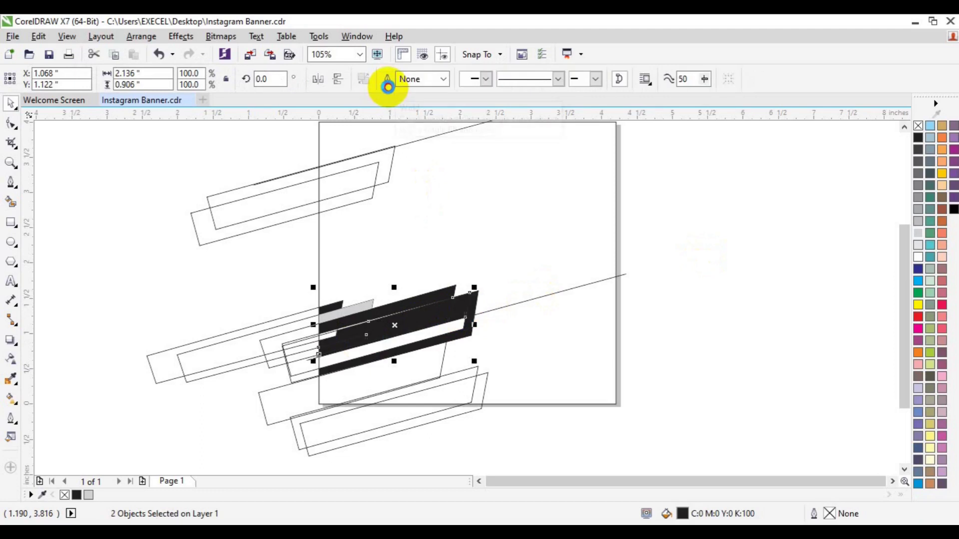
- Colour the selected band light grey and fill the small left-end gap green
{"action": "left_click", "coordinate": [918, 244]}
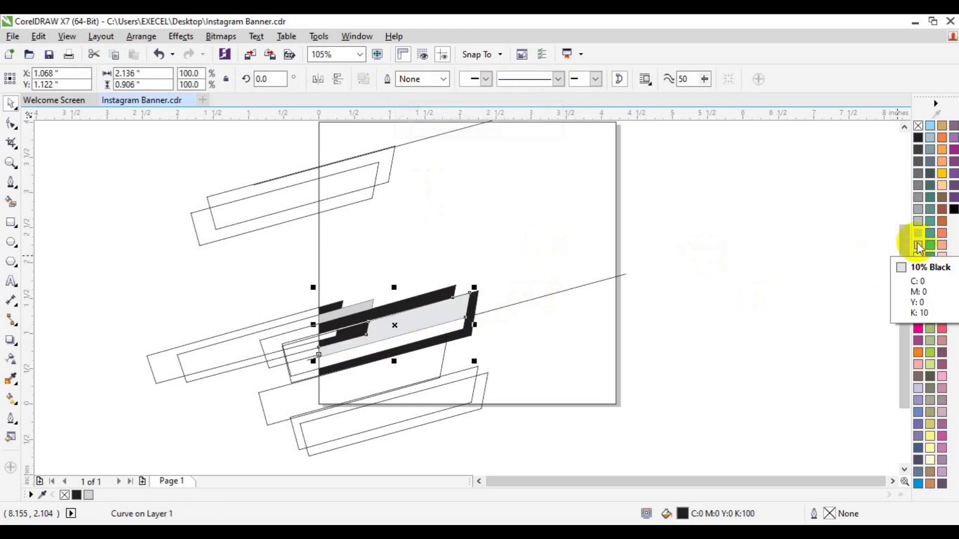
{"action": "left_click", "coordinate": [197, 357]}
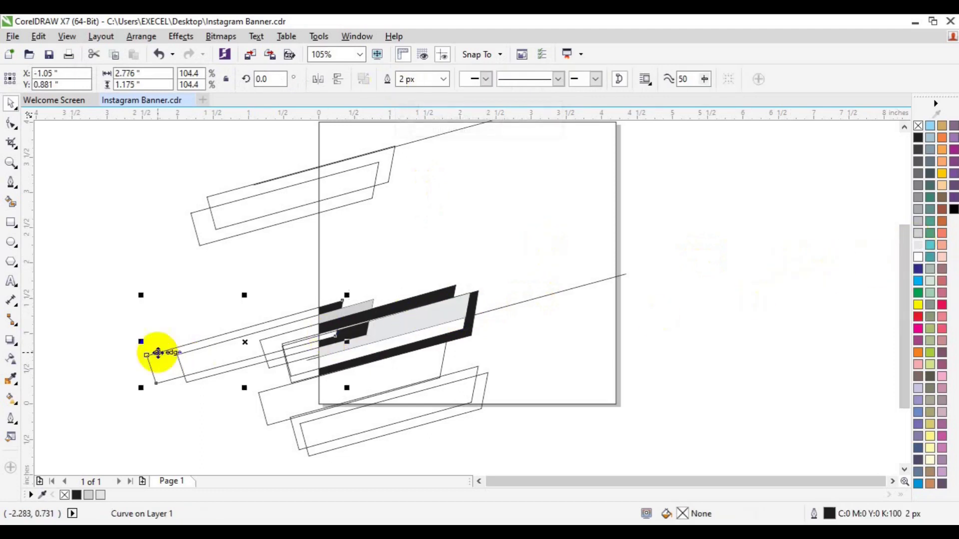
{"action": "left_click", "coordinate": [11, 205]}
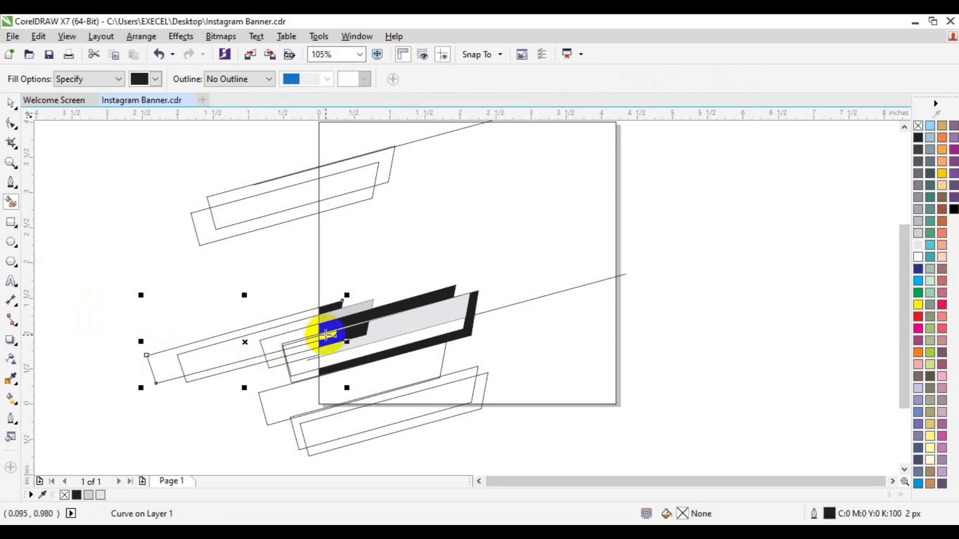
{"action": "left_click", "coordinate": [327, 335]}
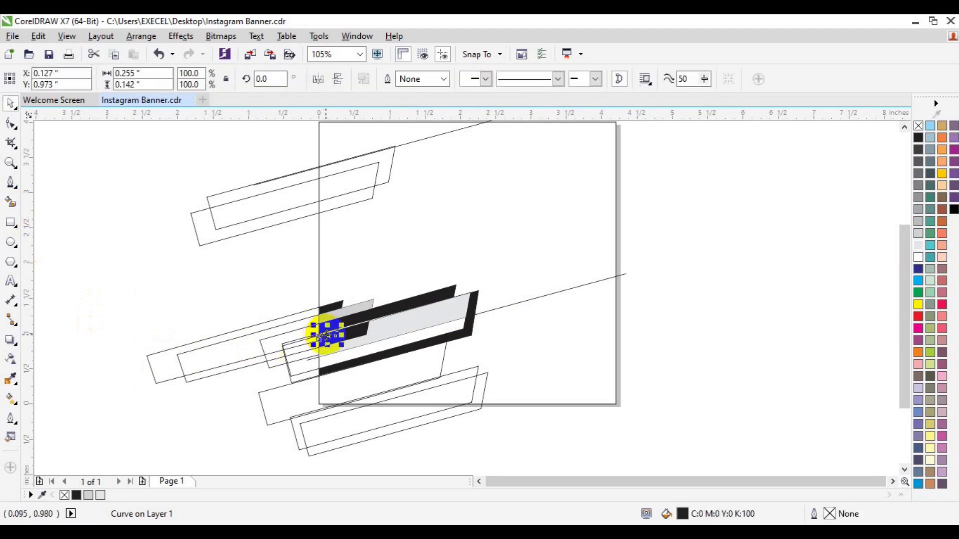
{"action": "left_click", "coordinate": [931, 232]}
{"action": "left_click", "coordinate": [707, 330]}
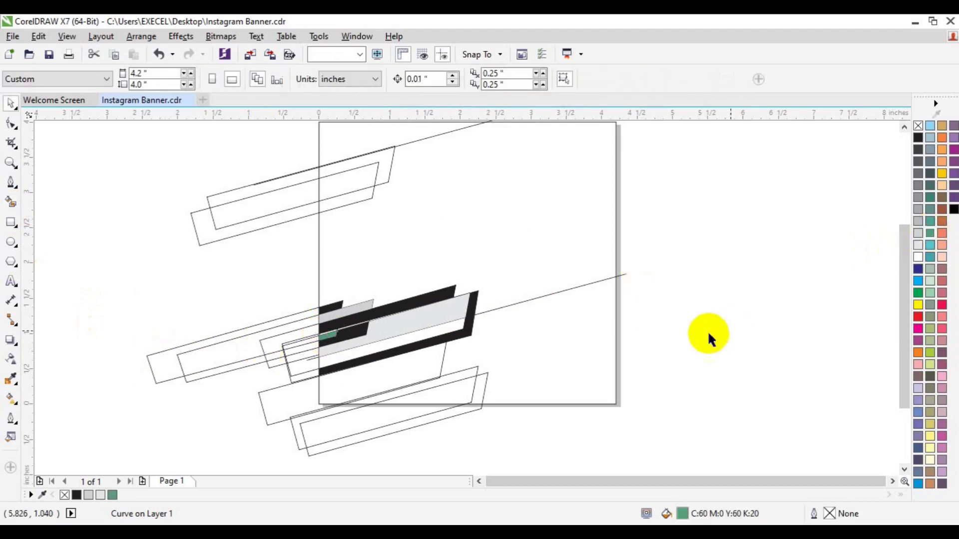
- Fill the band below the grey area and colour it Spring Green
{"action": "left_click", "coordinate": [11, 203]}
{"action": "left_click", "coordinate": [409, 338]}
{"action": "key", "text": "space"}
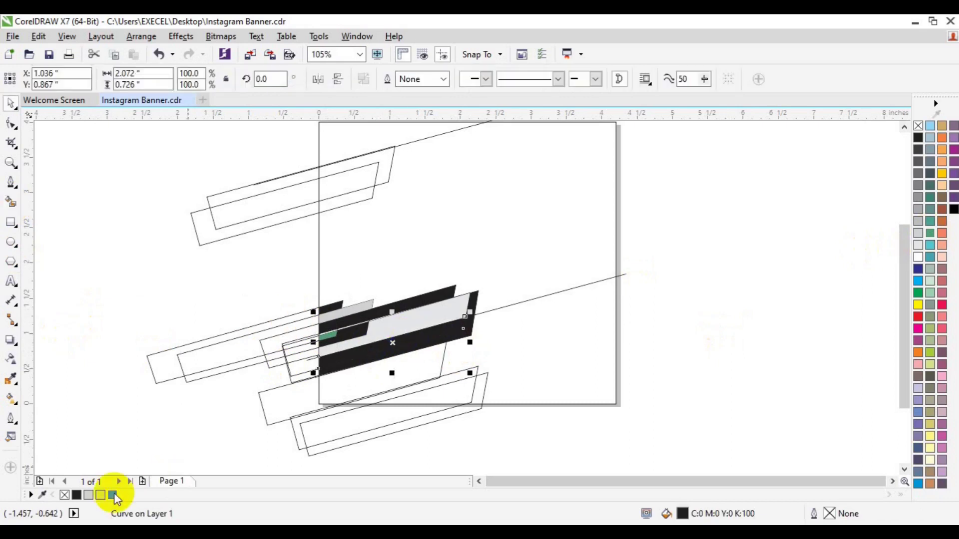
{"action": "left_click", "coordinate": [113, 495]}
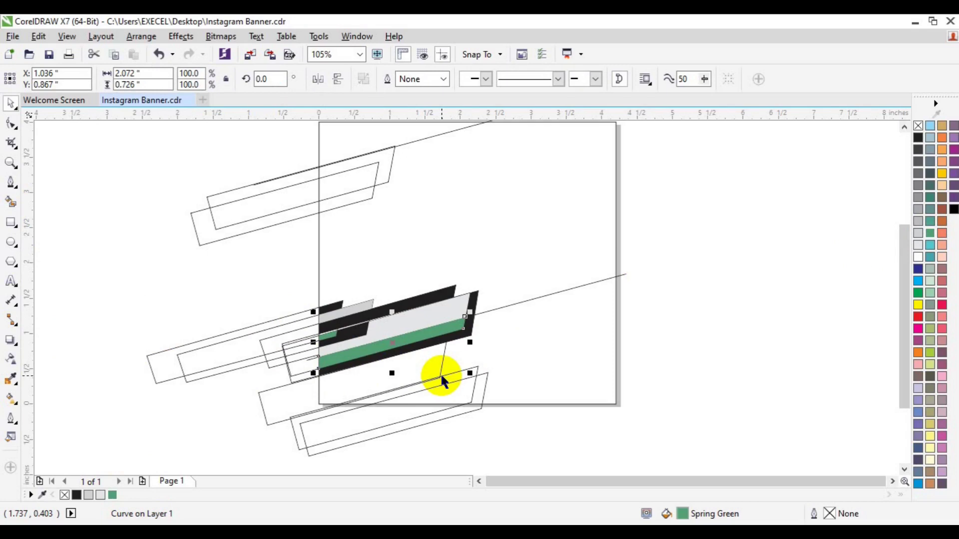
- Fill the area below the green band and bottom-right region, making the large fill 10% Black
{"action": "left_click", "coordinate": [11, 203]}
{"action": "left_click", "coordinate": [400, 363]}
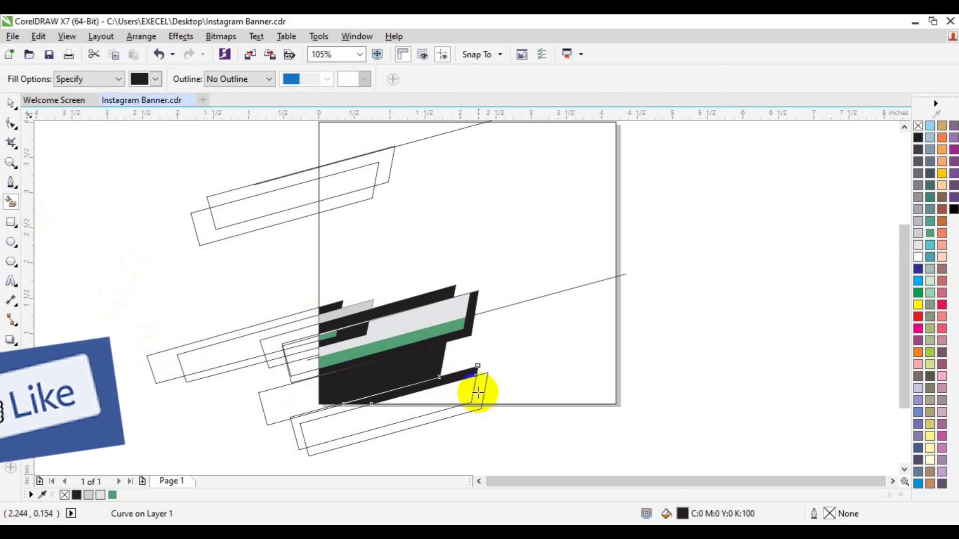
{"action": "left_click", "coordinate": [447, 400]}
{"action": "key", "text": "space"}
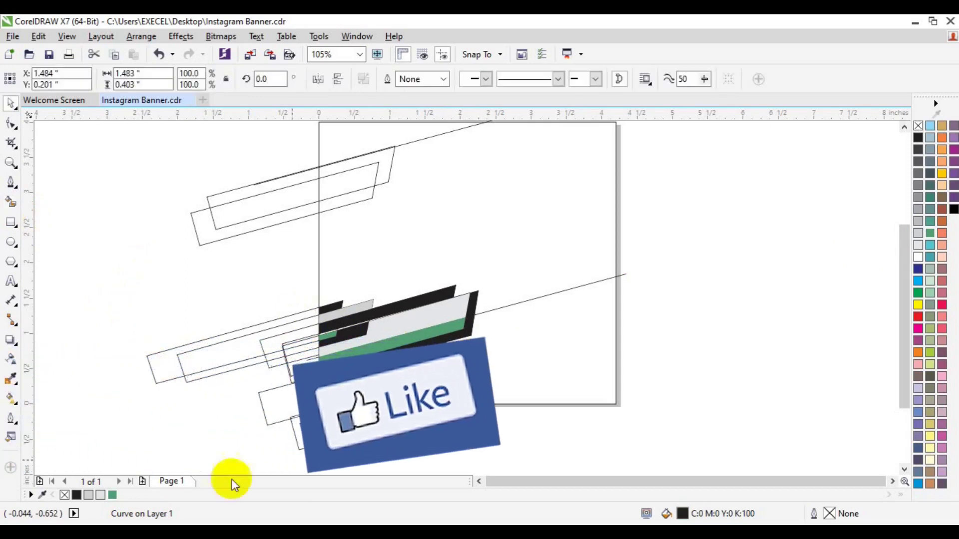
{"action": "left_click", "coordinate": [391, 379]}
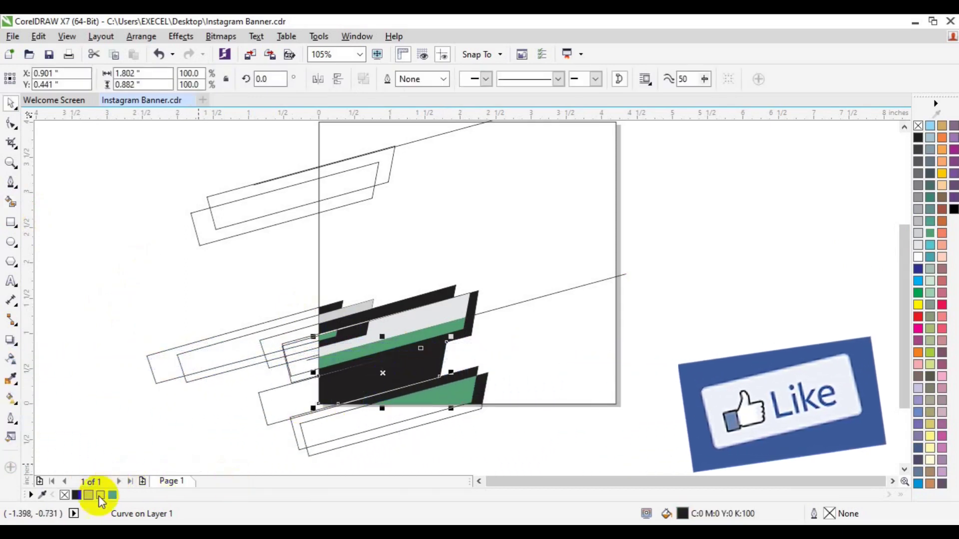
{"action": "left_click", "coordinate": [101, 495]}
{"action": "left_click", "coordinate": [472, 410]}
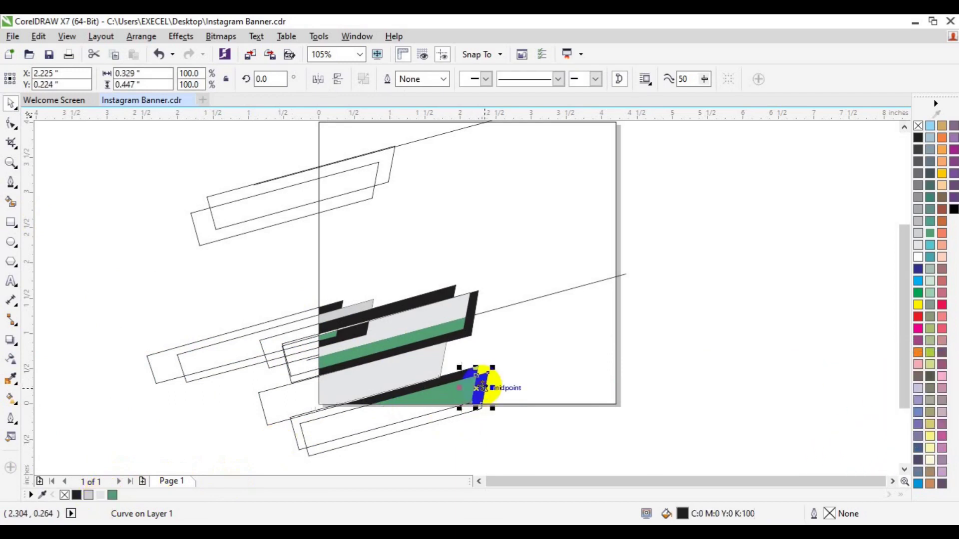
- Smart Fill the page's lower-right corner region and colour it grey-green
{"action": "left_click", "coordinate": [128, 278]}
{"action": "left_click", "coordinate": [10, 201]}
{"action": "left_click", "coordinate": [566, 317]}
{"action": "key", "text": "space"}
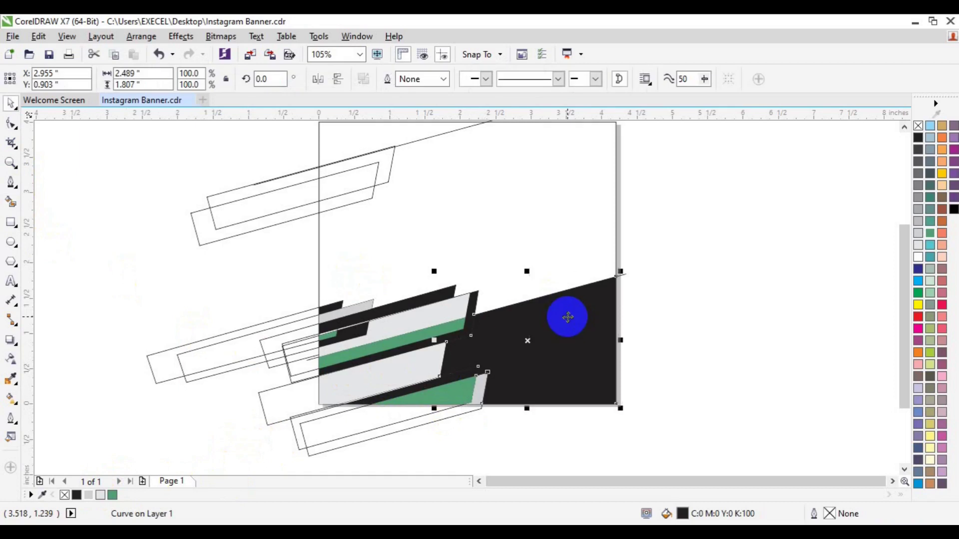
{"action": "left_click", "coordinate": [930, 306]}
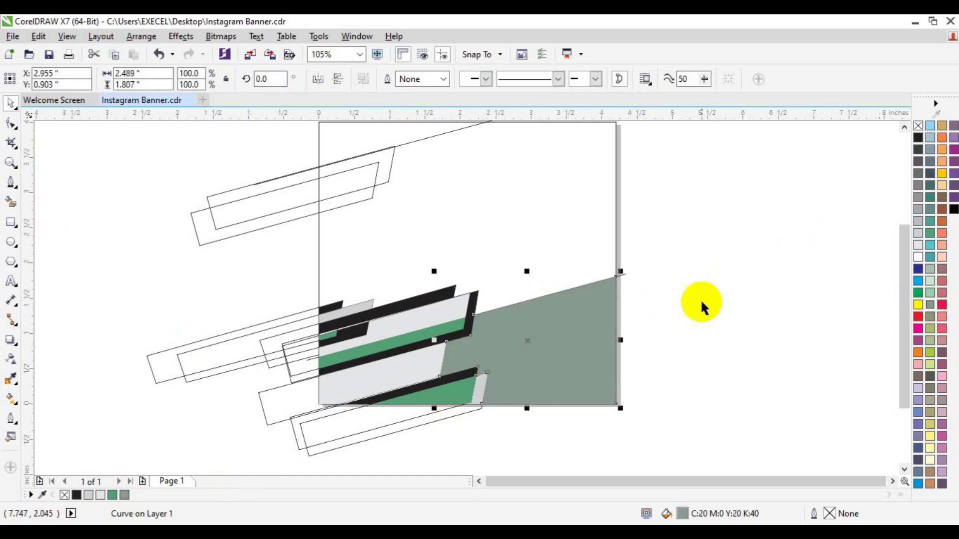
- Delete the long and small leftover outline shapes at the left
{"action": "left_click", "coordinate": [248, 355]}
{"action": "key", "text": "Delete"}
{"action": "left_click", "coordinate": [247, 348]}
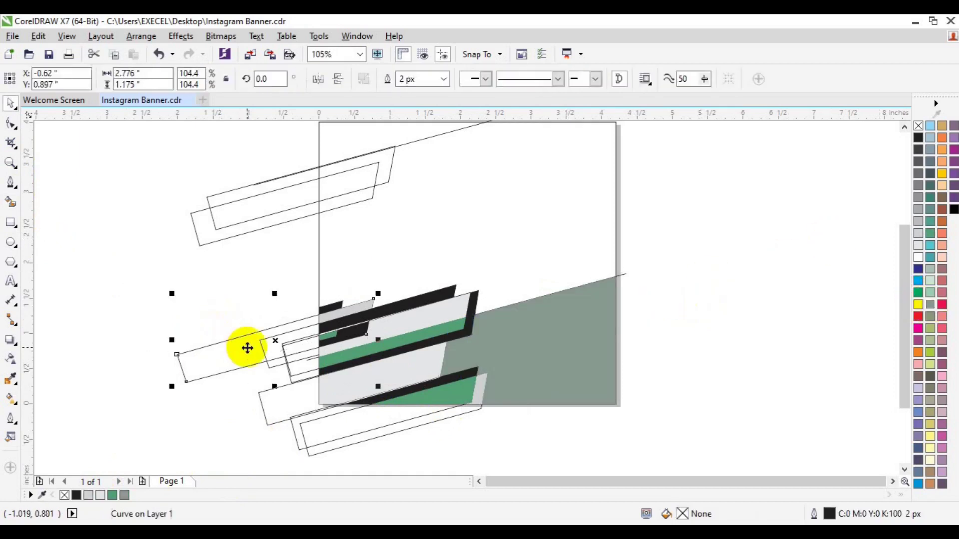
{"action": "key", "text": "Delete"}
{"action": "left_click", "coordinate": [280, 345]}
{"action": "left_click", "coordinate": [280, 345]}
{"action": "key", "text": "Delete"}
- Delete the diagonal guide line and the two lower-left outline shapes
{"action": "left_click", "coordinate": [307, 360]}
{"action": "key", "text": "Delete"}
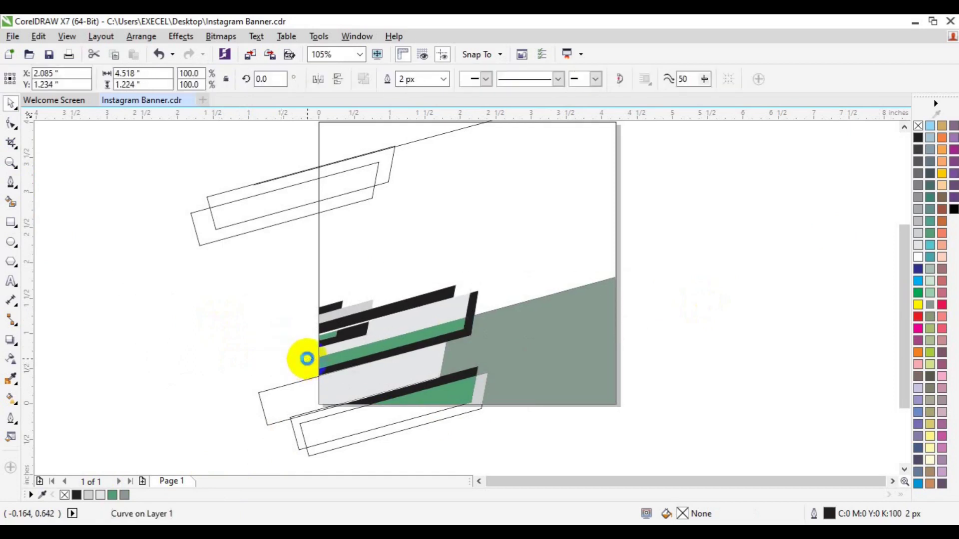
{"action": "left_click", "coordinate": [305, 387]}
{"action": "key", "text": "Delete"}
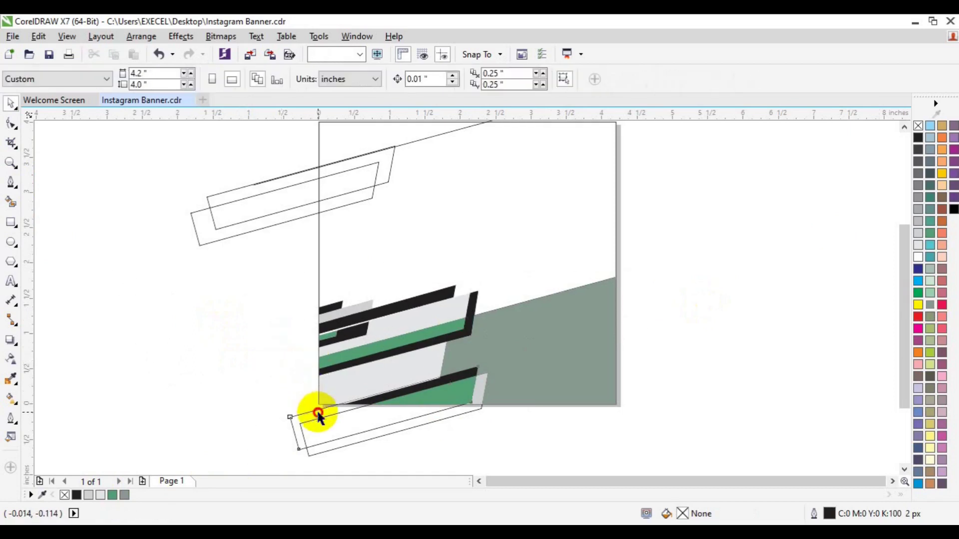
{"action": "left_click", "coordinate": [318, 415]}
{"action": "key", "text": "Delete"}
{"action": "key", "text": "Delete"}
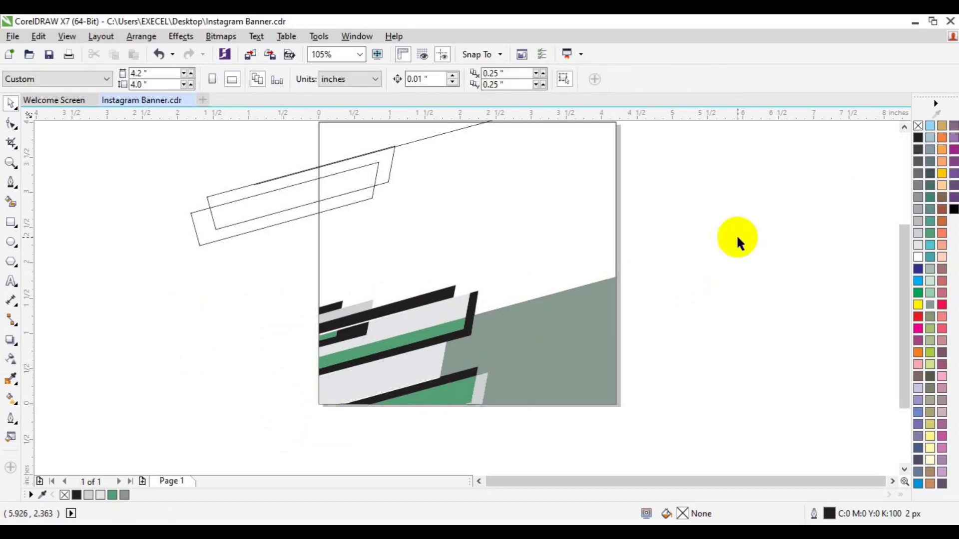
{"action": "left_click", "coordinate": [904, 127]}
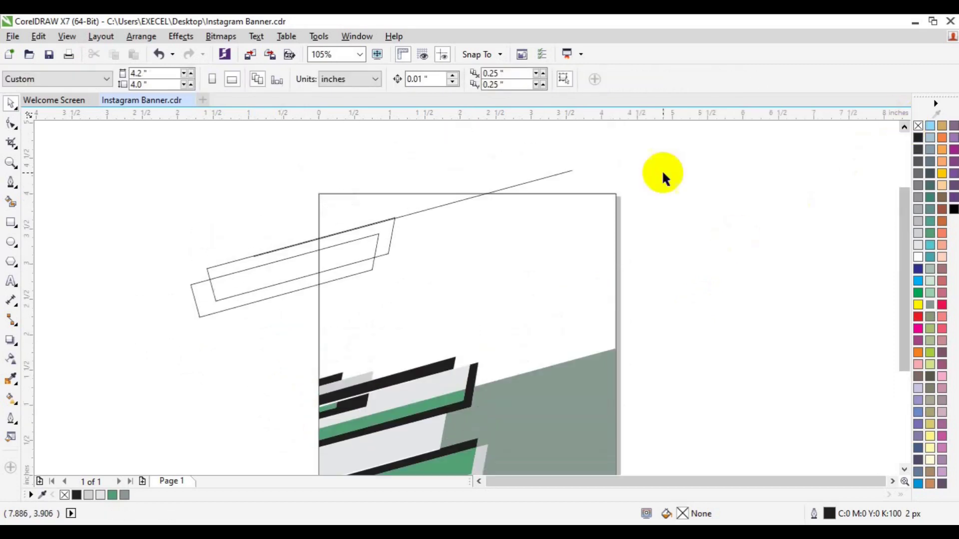
- Fill the top-left corner triangle black, the band below Spring Green, and the next region grey
{"action": "left_click", "coordinate": [9, 204]}
{"action": "left_click", "coordinate": [349, 208]}
{"action": "left_click", "coordinate": [348, 251]}
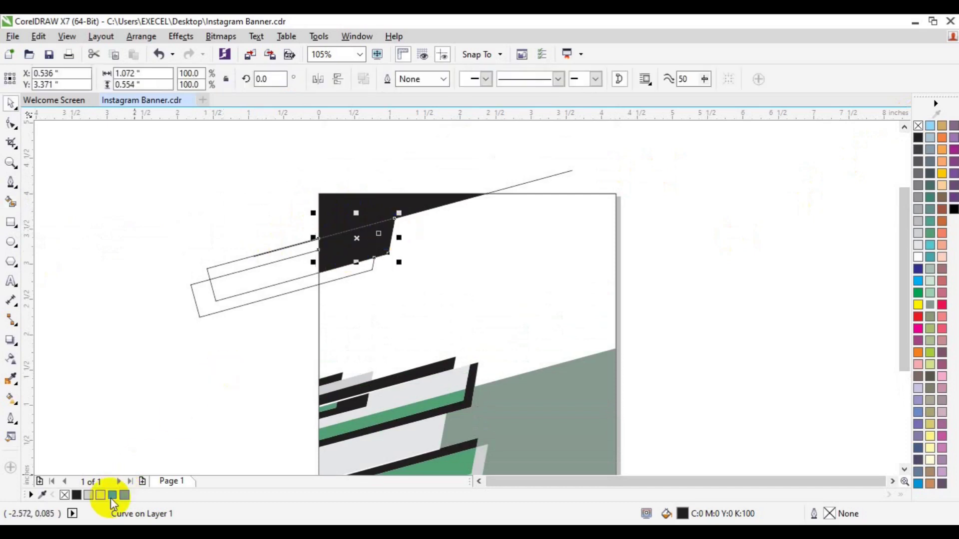
{"action": "left_click", "coordinate": [112, 495]}
{"action": "left_click", "coordinate": [10, 202]}
{"action": "left_click", "coordinate": [355, 271]}
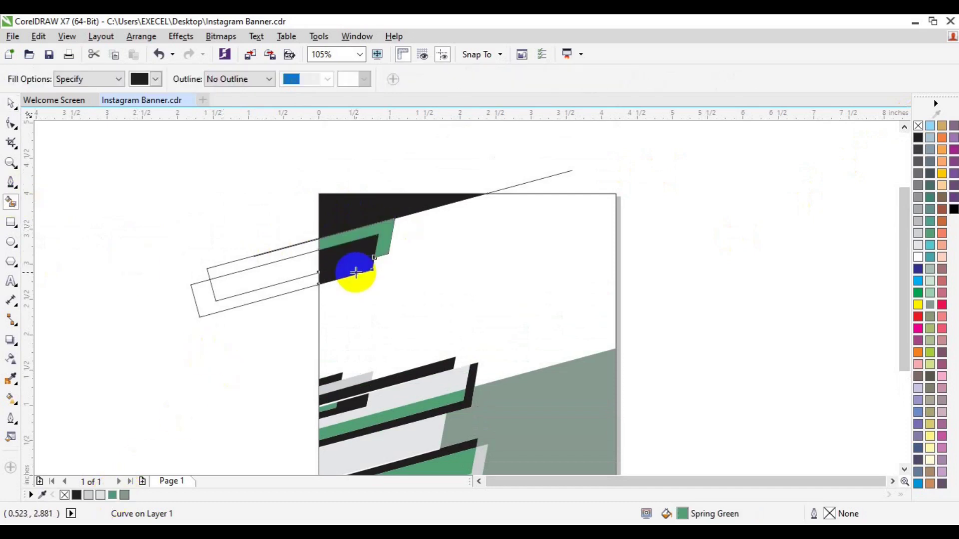
{"action": "left_click", "coordinate": [129, 495]}
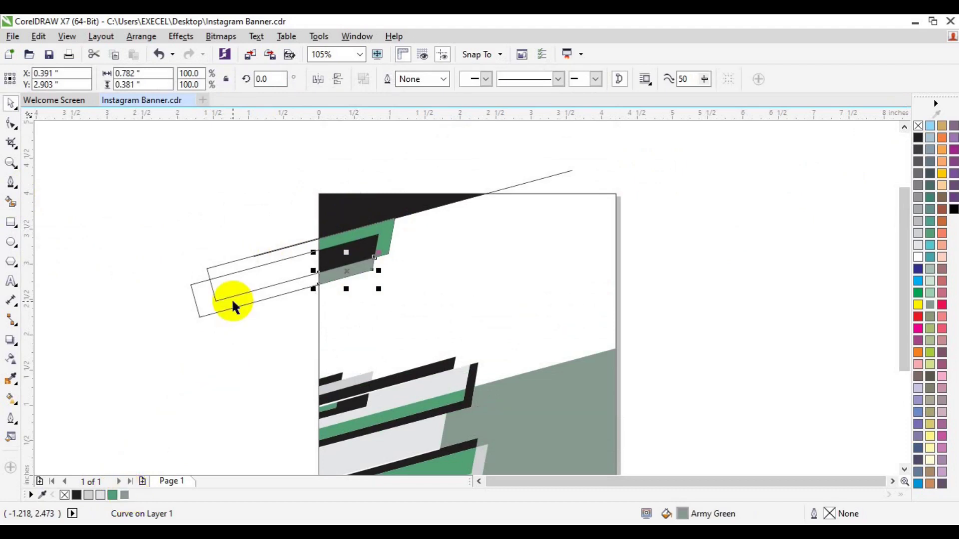
- Delete the upper-left leftover outline quadrilaterals and the diagonal guide line
{"action": "left_click", "coordinate": [231, 298]}
{"action": "key", "text": "Delete"}
{"action": "left_click", "coordinate": [237, 277]}
{"action": "key", "text": "Delete"}
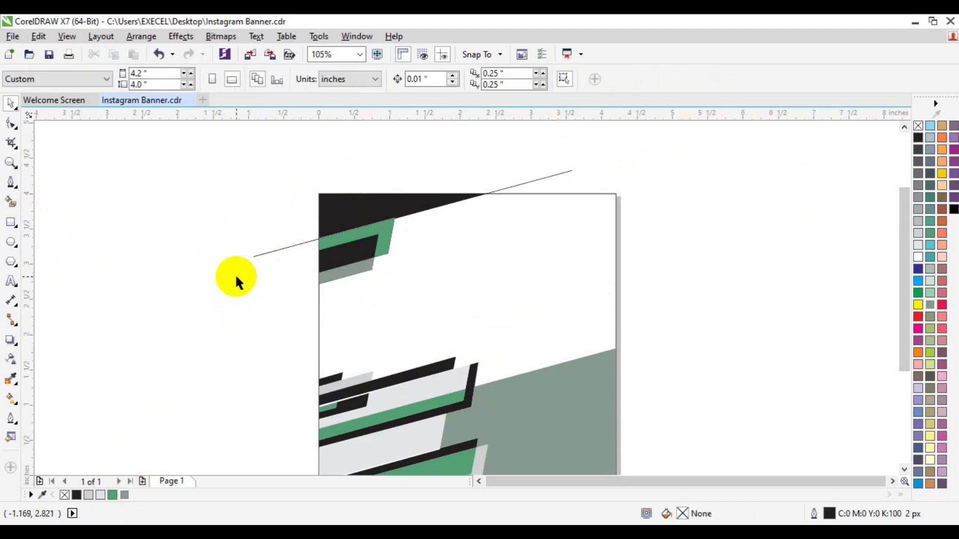
{"action": "left_click", "coordinate": [255, 254]}
{"action": "key", "text": "Delete"}
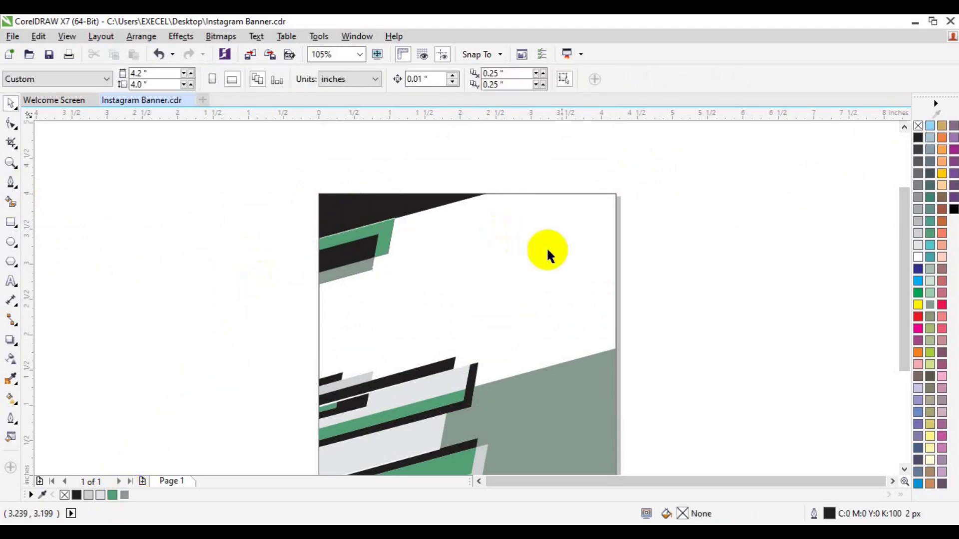
{"action": "left_click", "coordinate": [902, 470]}
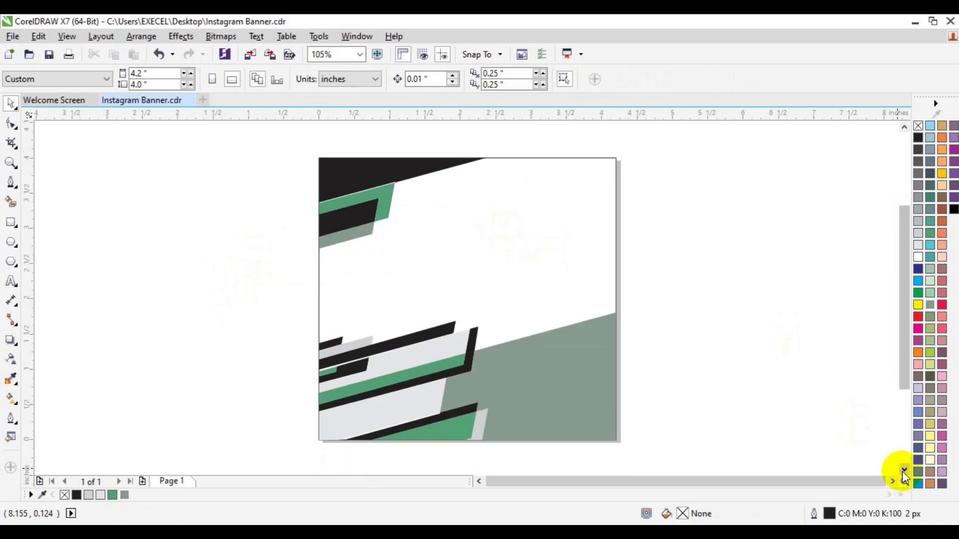
{"action": "left_click", "coordinate": [904, 128]}
- Create a page-sized 4.2 × 4.0 in rectangle over the banner artwork as a frame
{"action": "left_click_drag", "start_coordinate": [232, 131], "coordinate": [642, 412]}
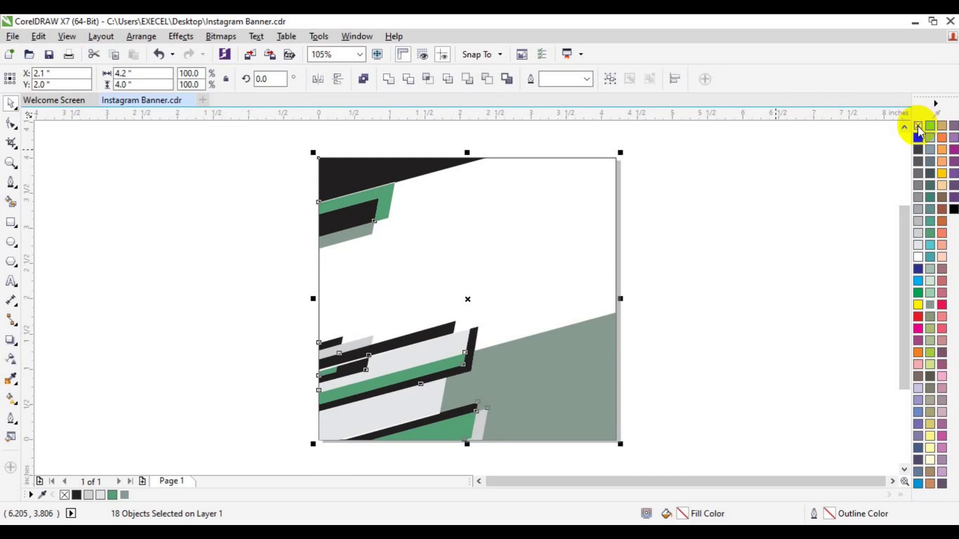
{"action": "left_click", "coordinate": [759, 189]}
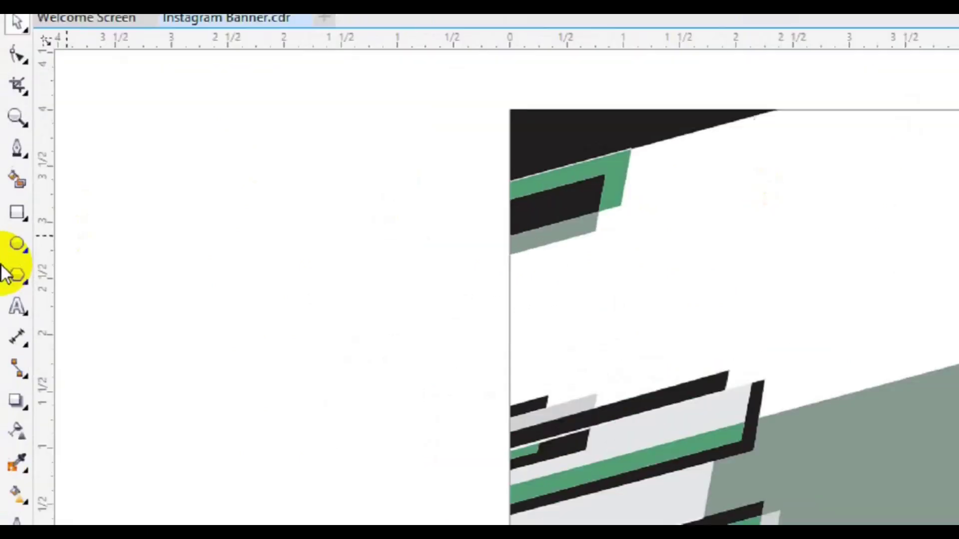
{"action": "double_click", "coordinate": [10, 224]}
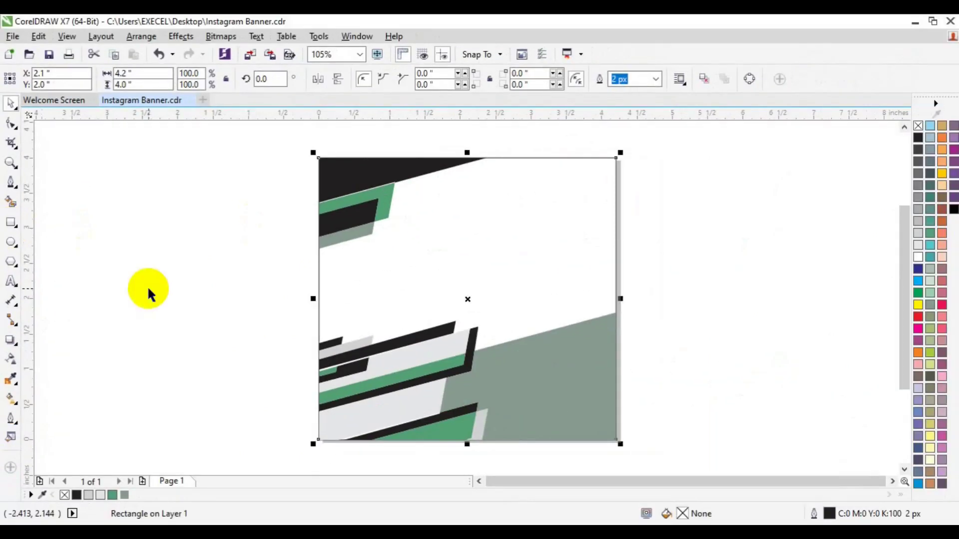
{"action": "left_click", "coordinate": [149, 290]}
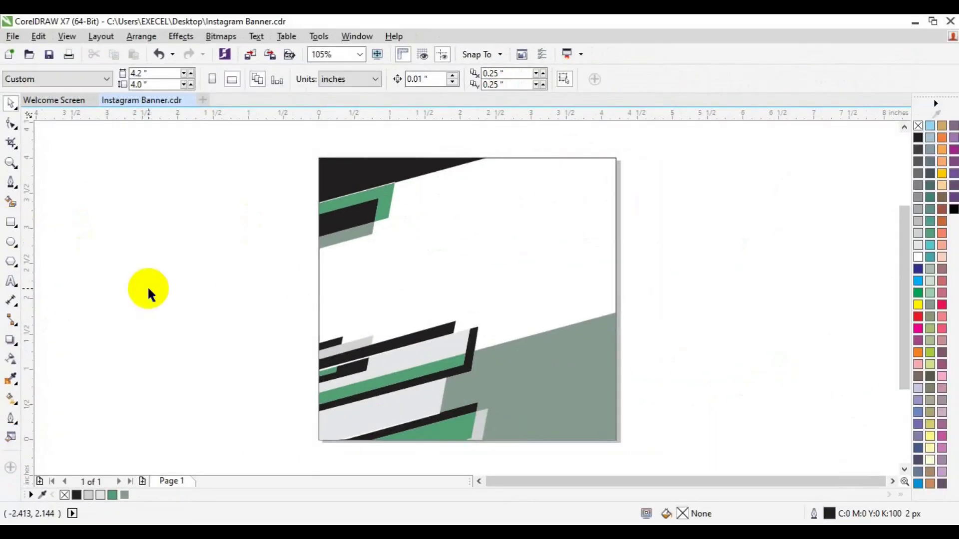
- Import the salmon plate photo into the drawing
{"action": "left_click", "coordinate": [250, 57]}
{"action": "scroll", "coordinate": [492, 278], "scroll_direction": "down", "scroll_amount": 3}
{"action": "scroll", "coordinate": [492, 278], "scroll_direction": "down", "scroll_amount": 3}
{"action": "scroll", "coordinate": [492, 277], "scroll_direction": "down", "scroll_amount": 3}
{"action": "scroll", "coordinate": [492, 278], "scroll_direction": "down", "scroll_amount": 3}
{"action": "scroll", "coordinate": [493, 278], "scroll_direction": "down", "scroll_amount": 3}
{"action": "scroll", "coordinate": [492, 277], "scroll_direction": "down", "scroll_amount": 3}
{"action": "scroll", "coordinate": [492, 278], "scroll_direction": "down", "scroll_amount": 3}
{"action": "scroll", "coordinate": [493, 278], "scroll_direction": "down", "scroll_amount": 3}
{"action": "scroll", "coordinate": [493, 278], "scroll_direction": "down", "scroll_amount": 3}
{"action": "scroll", "coordinate": [492, 277], "scroll_direction": "down", "scroll_amount": 3}
{"action": "scroll", "coordinate": [492, 277], "scroll_direction": "down", "scroll_amount": 3}
{"action": "scroll", "coordinate": [492, 277], "scroll_direction": "down", "scroll_amount": 3}
{"action": "scroll", "coordinate": [493, 278], "scroll_direction": "down", "scroll_amount": 3}
{"action": "scroll", "coordinate": [492, 278], "scroll_direction": "down", "scroll_amount": 3}
{"action": "scroll", "coordinate": [492, 278], "scroll_direction": "down", "scroll_amount": 3}
{"action": "scroll", "coordinate": [492, 277], "scroll_direction": "down", "scroll_amount": 3}
{"action": "scroll", "coordinate": [492, 278], "scroll_direction": "down", "scroll_amount": 3}
{"action": "scroll", "coordinate": [492, 278], "scroll_direction": "down", "scroll_amount": 3}
{"action": "scroll", "coordinate": [493, 278], "scroll_direction": "down", "scroll_amount": 3}
{"action": "scroll", "coordinate": [492, 278], "scroll_direction": "down", "scroll_amount": 3}
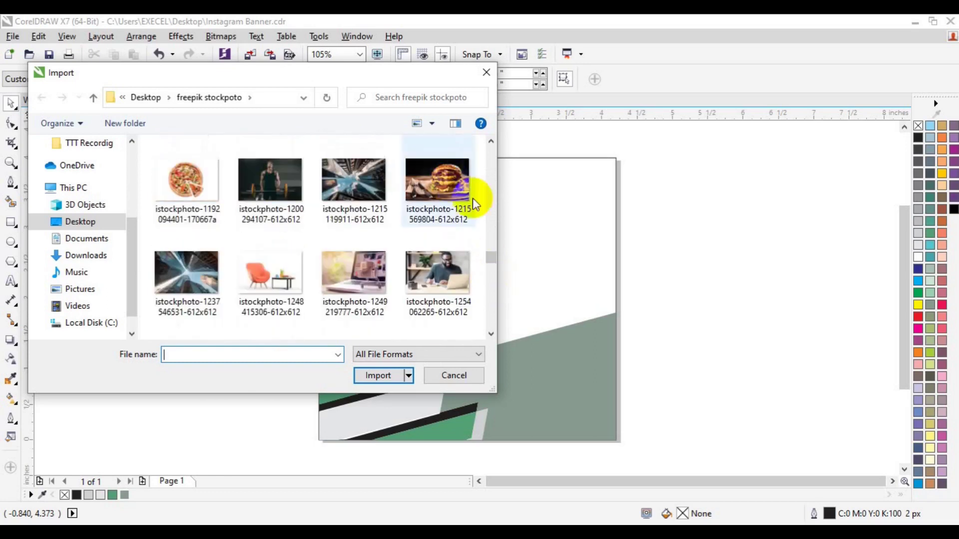
{"action": "scroll", "coordinate": [479, 205], "scroll_direction": "up", "scroll_amount": 1}
{"action": "left_click", "coordinate": [441, 260]}
{"action": "left_click", "coordinate": [377, 376]}
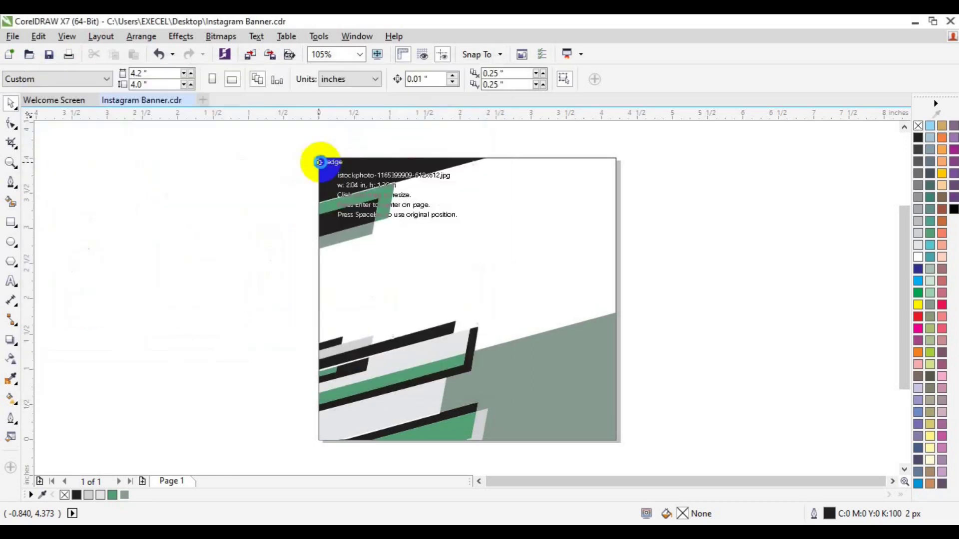
- Size the photo across the page, mirror it vertically and horizontally, and move it right
{"action": "left_click_drag", "start_coordinate": [302, 154], "coordinate": [635, 388]}
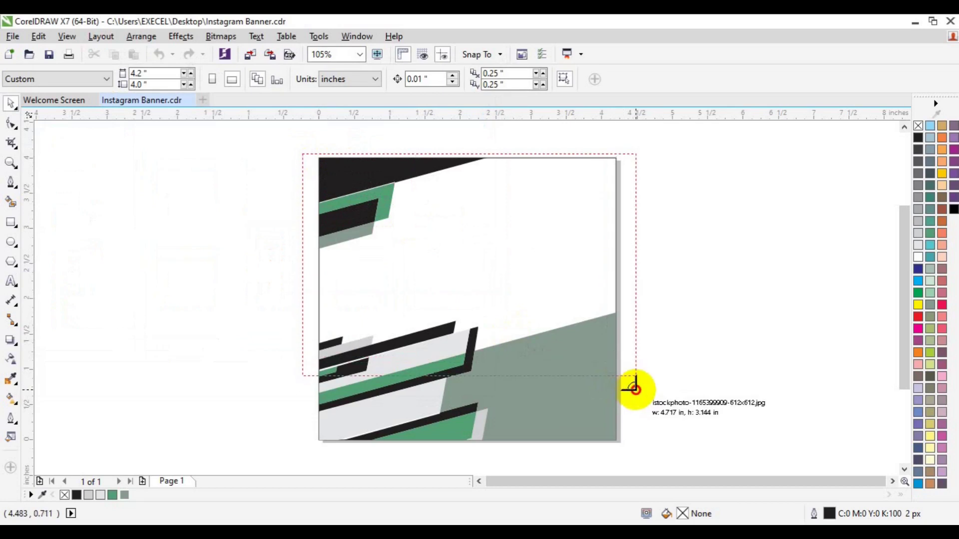
{"action": "left_click_drag", "start_coordinate": [634, 389], "coordinate": [623, 369]}
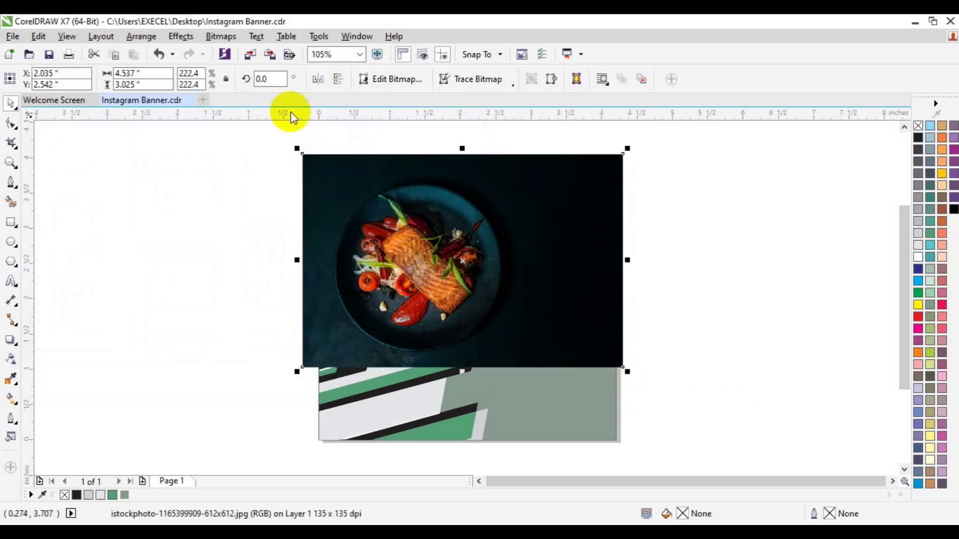
{"action": "left_click", "coordinate": [335, 77]}
{"action": "left_click", "coordinate": [317, 80]}
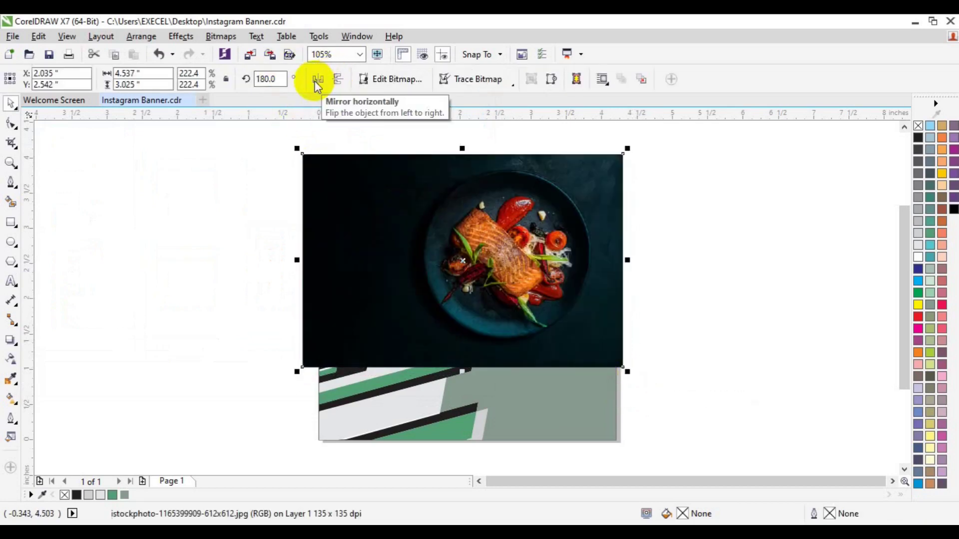
{"action": "left_click_drag", "start_coordinate": [446, 231], "coordinate": [540, 225]}
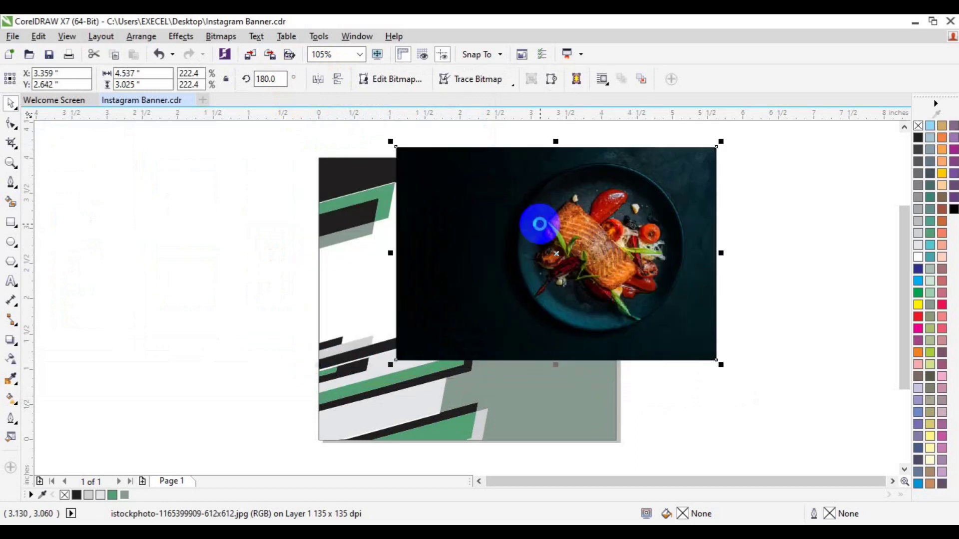
- PowerClip the photo inside the page rectangle and shift it left within the frame
{"action": "left_click", "coordinate": [191, 40]}
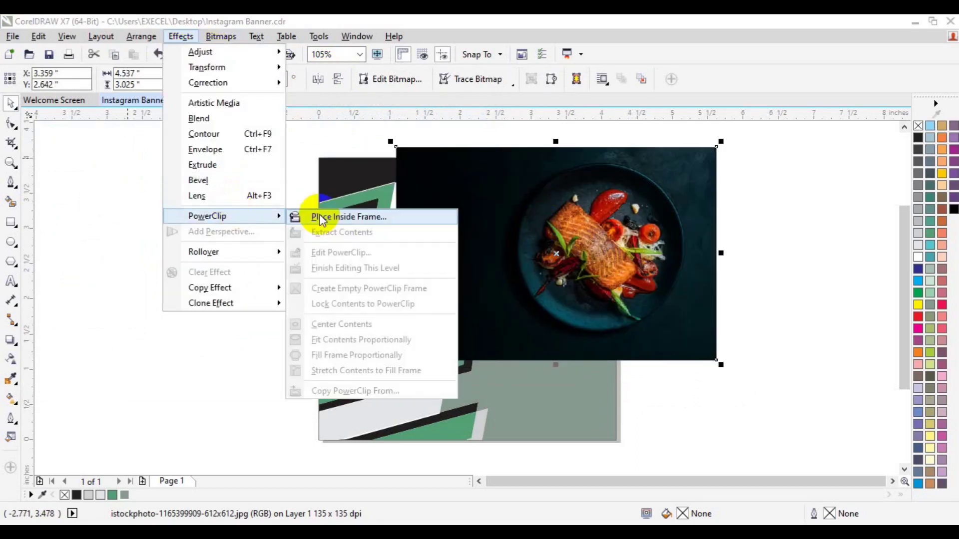
{"action": "left_click", "coordinate": [320, 215]}
{"action": "left_click", "coordinate": [339, 270]}
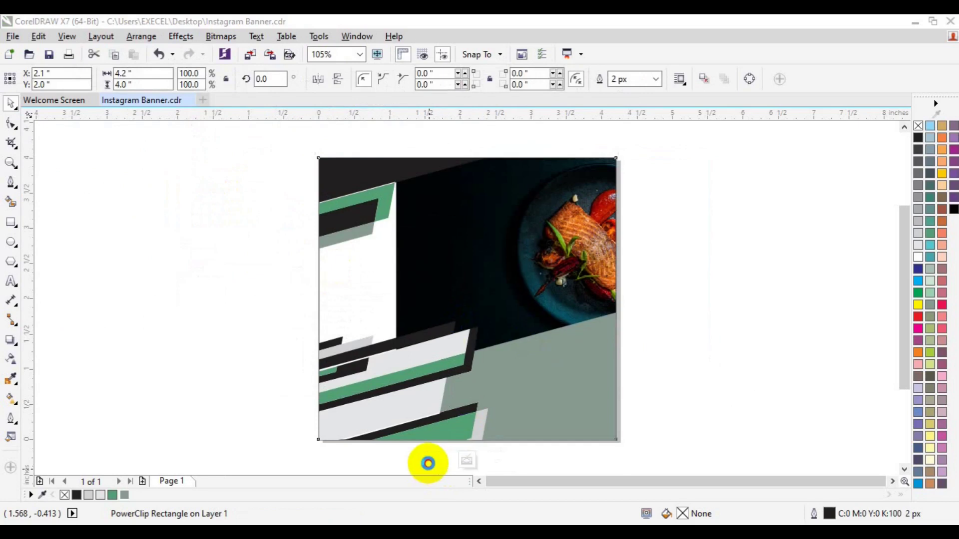
{"action": "left_click", "coordinate": [430, 460]}
{"action": "left_click_drag", "start_coordinate": [648, 285], "coordinate": [562, 289]}
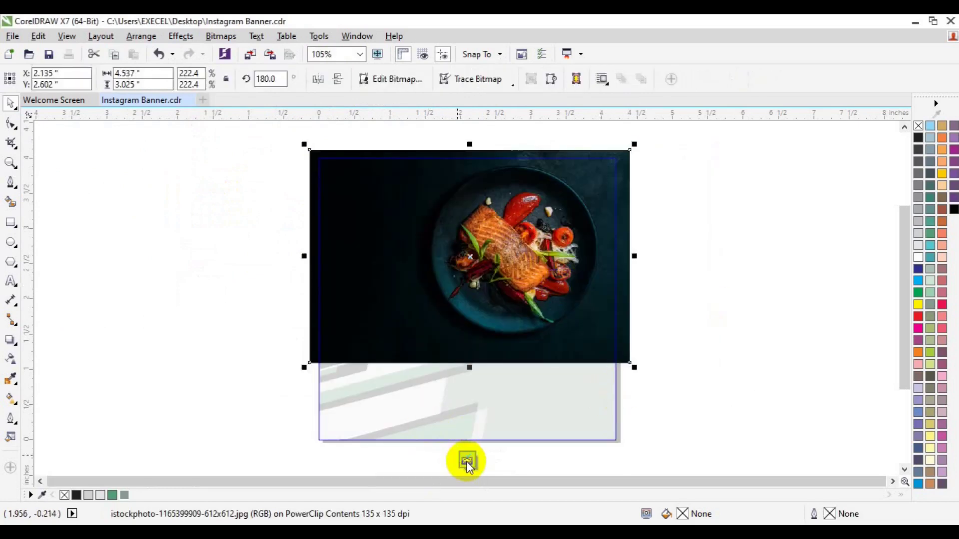
{"action": "left_click", "coordinate": [466, 462]}
{"action": "left_click", "coordinate": [650, 319]}
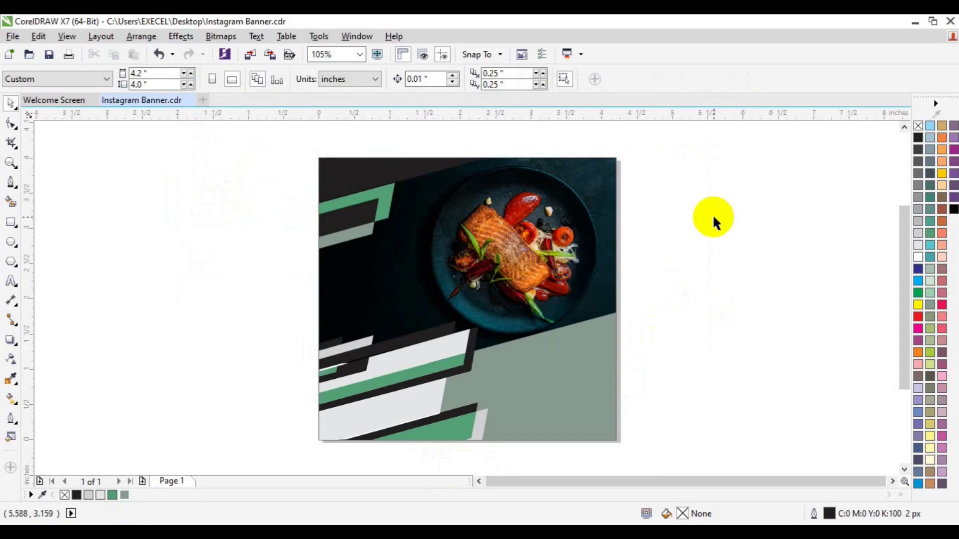
{"action": "left_click", "coordinate": [413, 336]}
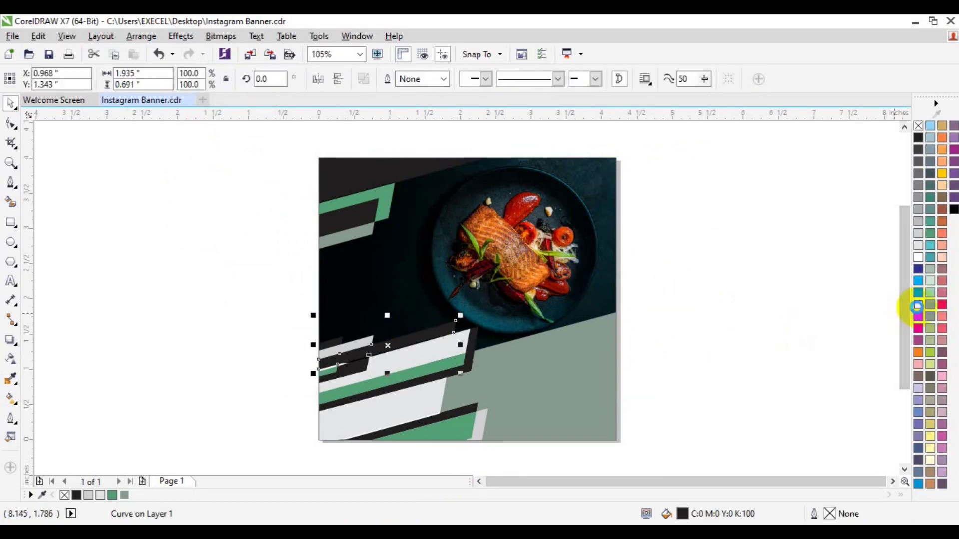
- Fill the slanted lower-left strip yellow and the larger strip behind it golden yellow
{"action": "left_click", "coordinate": [916, 306]}
{"action": "left_click", "coordinate": [468, 367]}
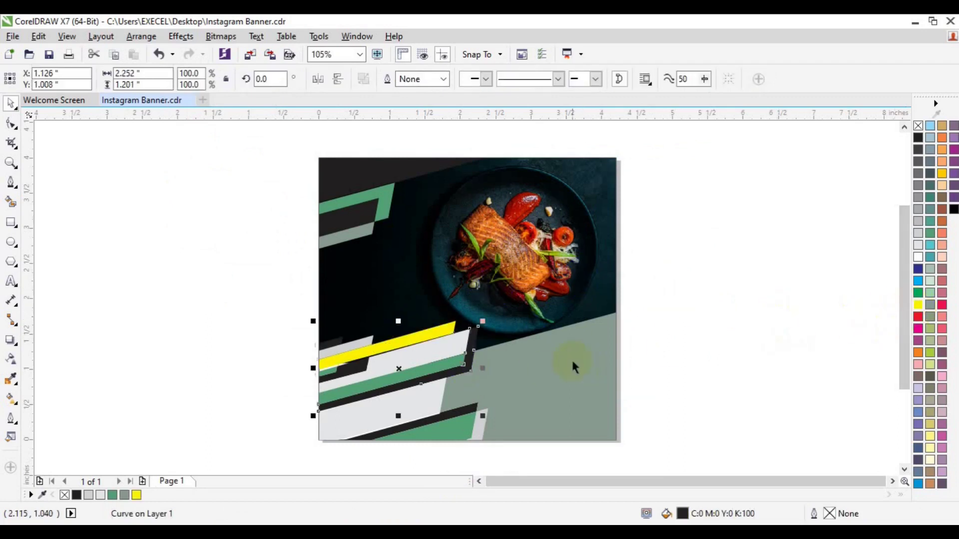
{"action": "left_click", "coordinate": [917, 305]}
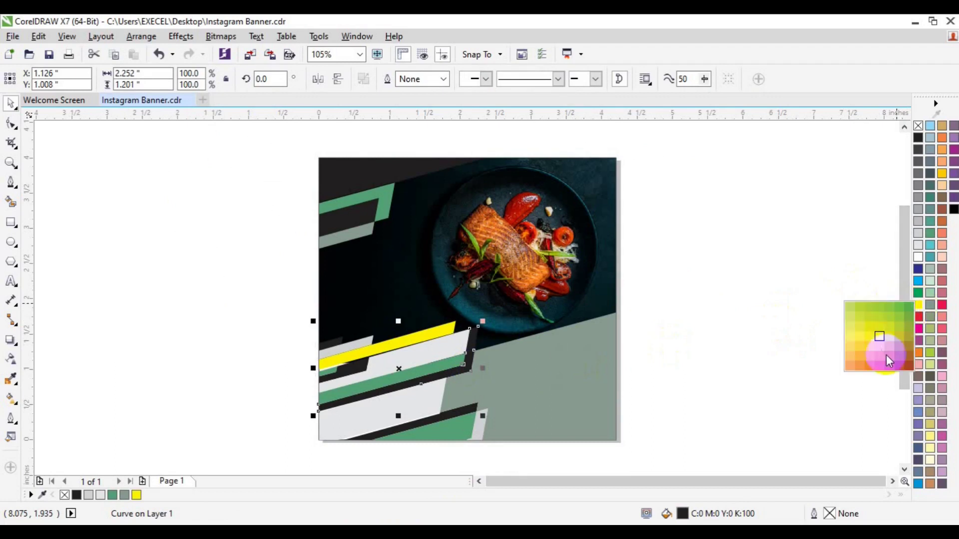
{"action": "left_click", "coordinate": [882, 355]}
{"action": "left_click", "coordinate": [707, 389]}
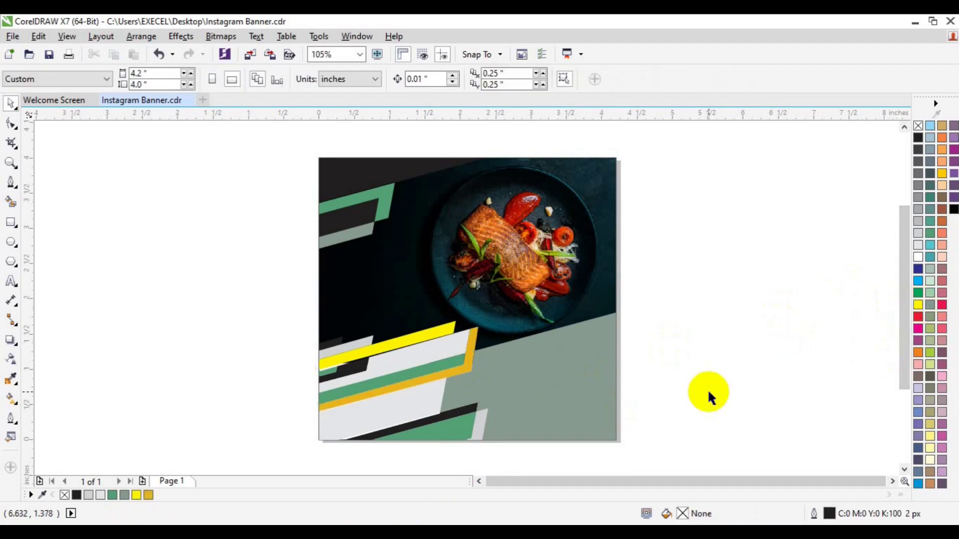
- Fill the grey-green lower-right shape orange and adjust its tone in the fill settings
{"action": "left_click", "coordinate": [577, 393]}
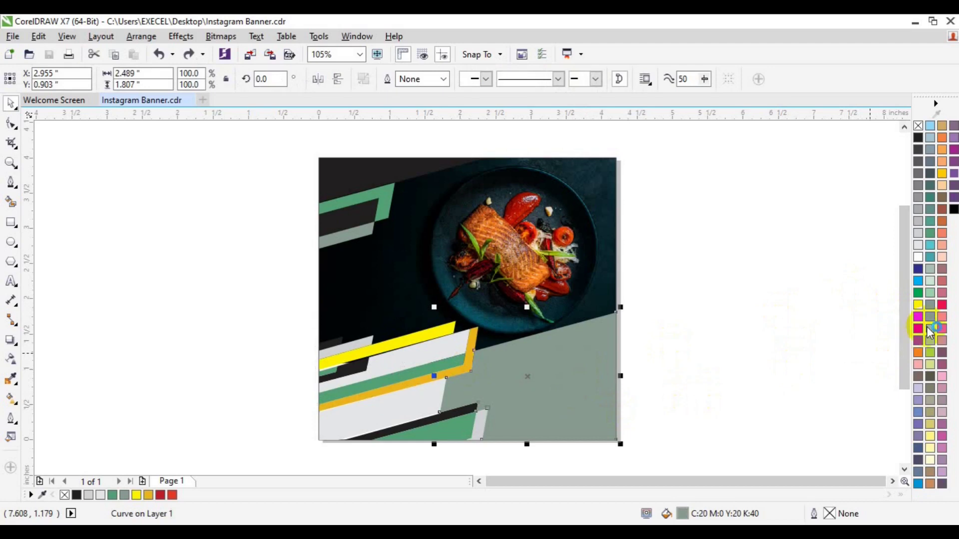
{"action": "left_click", "coordinate": [918, 354]}
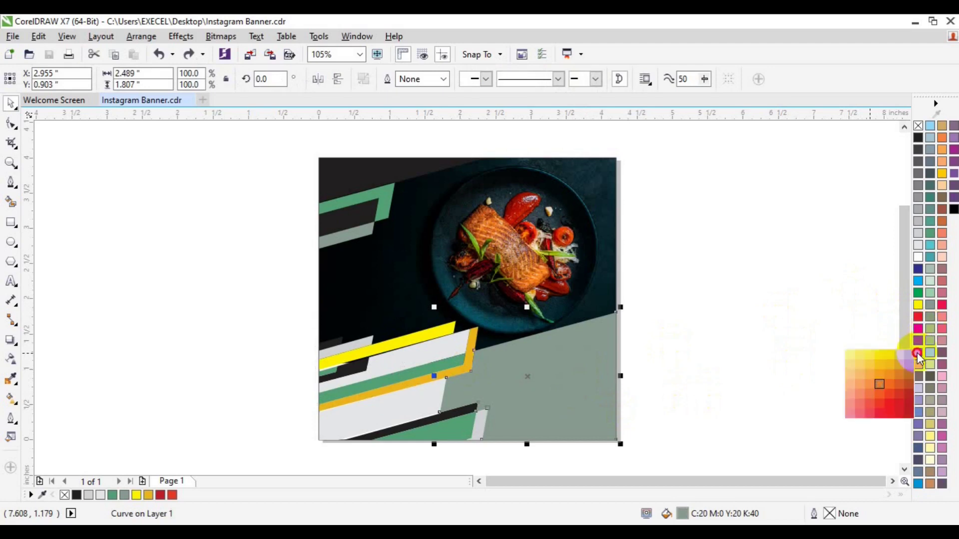
{"action": "left_click", "coordinate": [892, 398]}
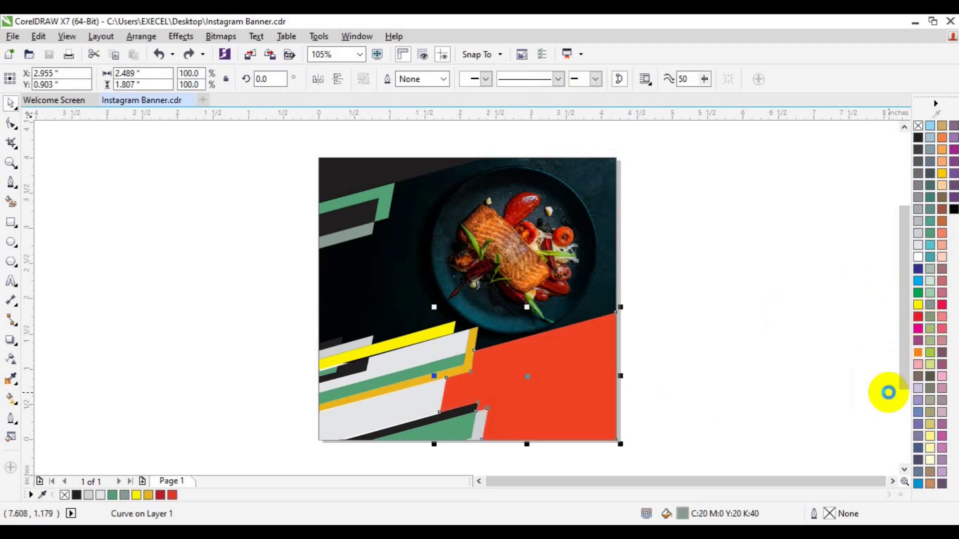
{"action": "double_click", "coordinate": [683, 514]}
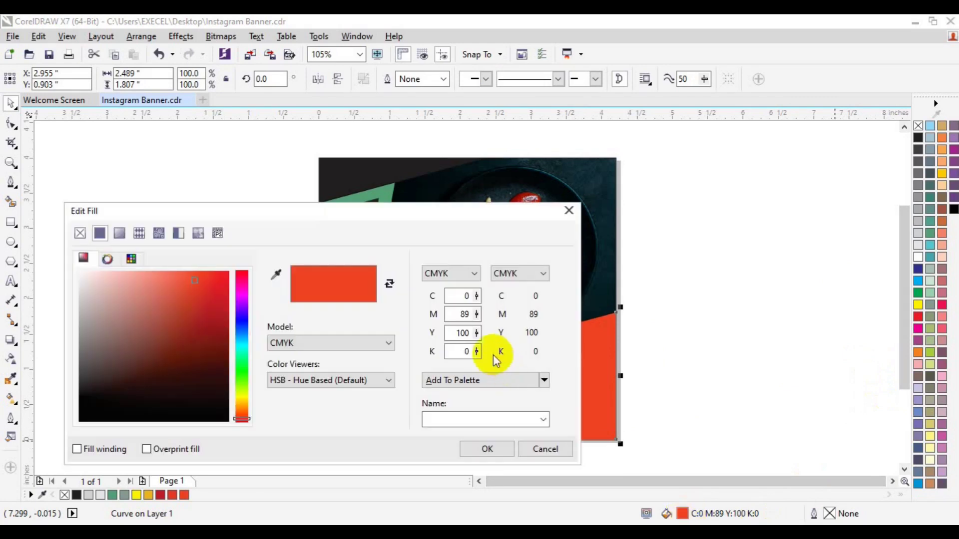
{"action": "mouse_move", "coordinate": [382, 215]}
{"action": "left_mouse_down"}
{"action": "mouse_move", "coordinate": [679, 156]}
{"action": "mouse_move", "coordinate": [829, 112]}
{"action": "left_mouse_up"}
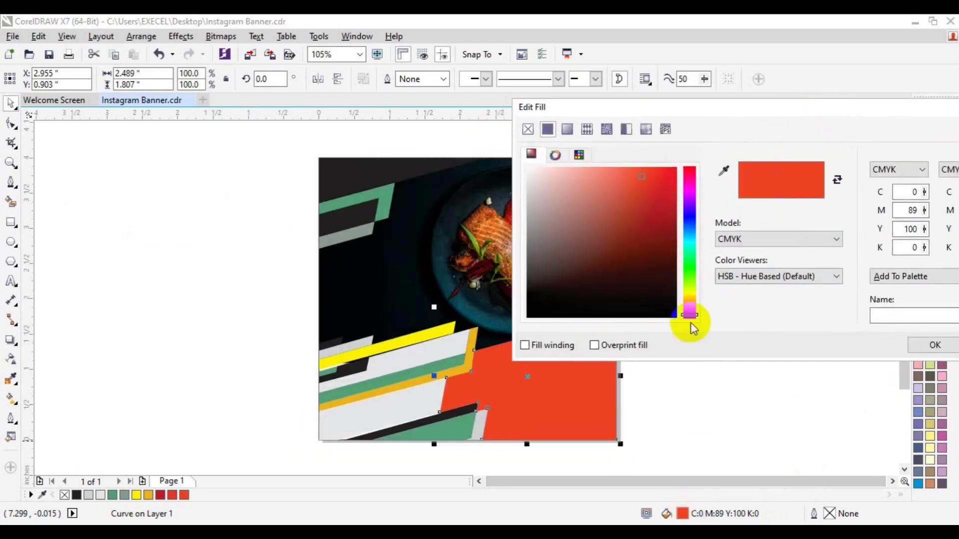
{"action": "left_click_drag", "start_coordinate": [689, 315], "coordinate": [691, 306]}
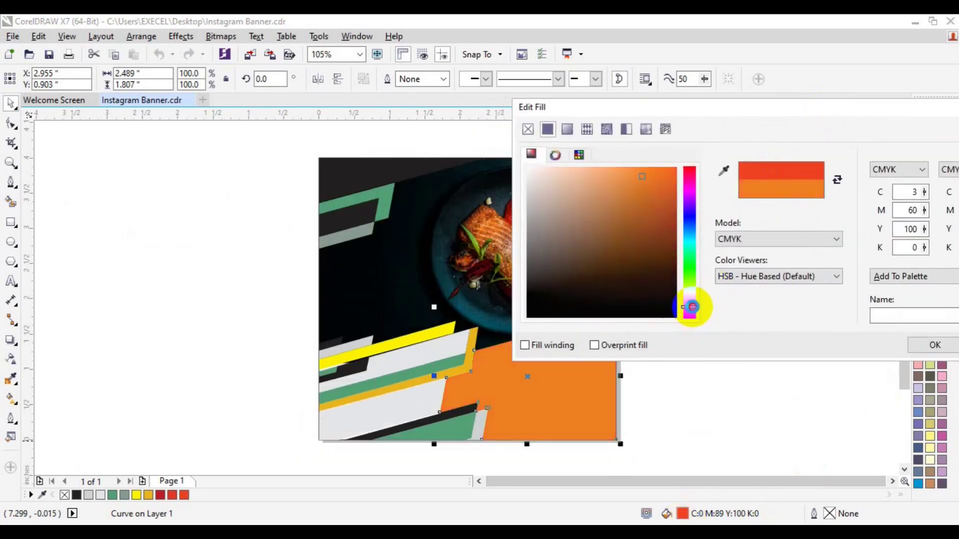
{"action": "left_click", "coordinate": [644, 176]}
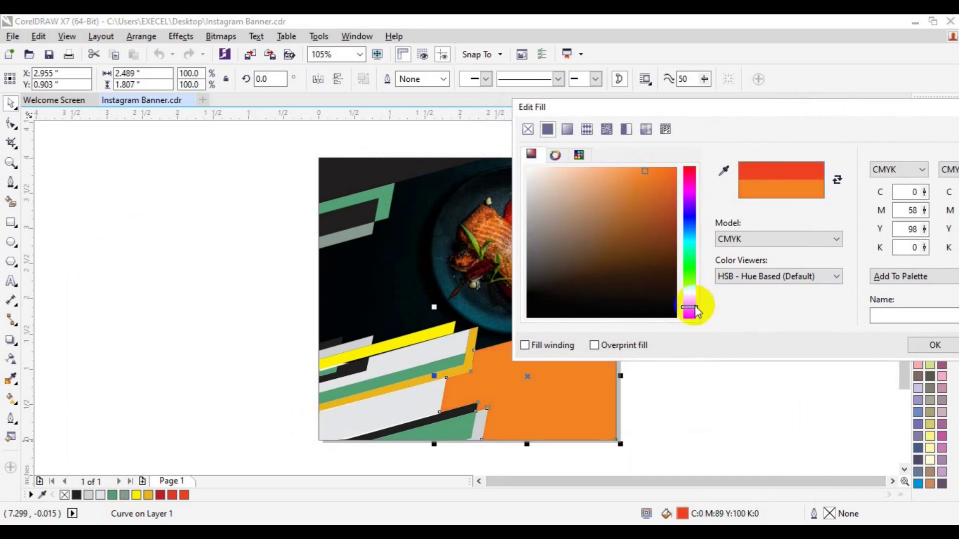
{"action": "left_click_drag", "start_coordinate": [690, 307], "coordinate": [689, 301]}
{"action": "left_click", "coordinate": [670, 170]}
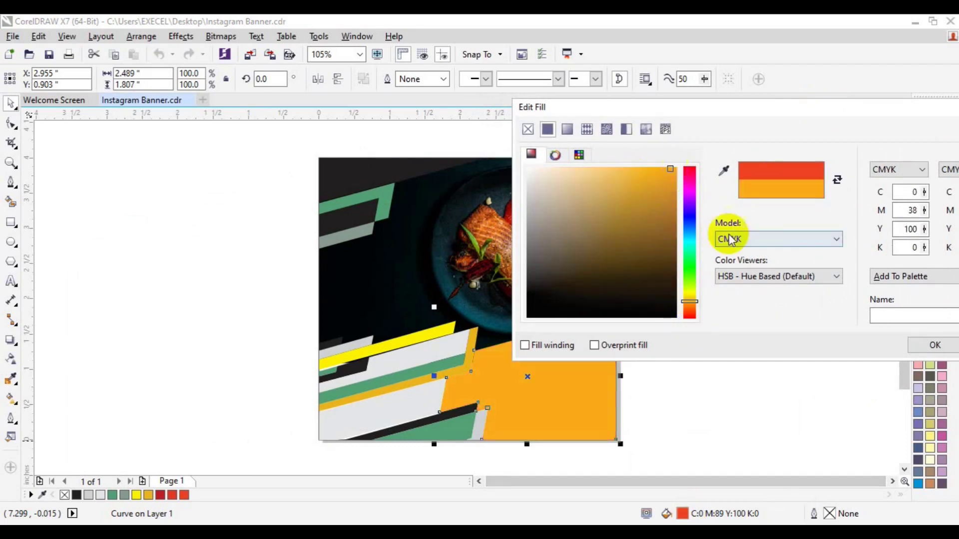
{"action": "left_click", "coordinate": [917, 345]}
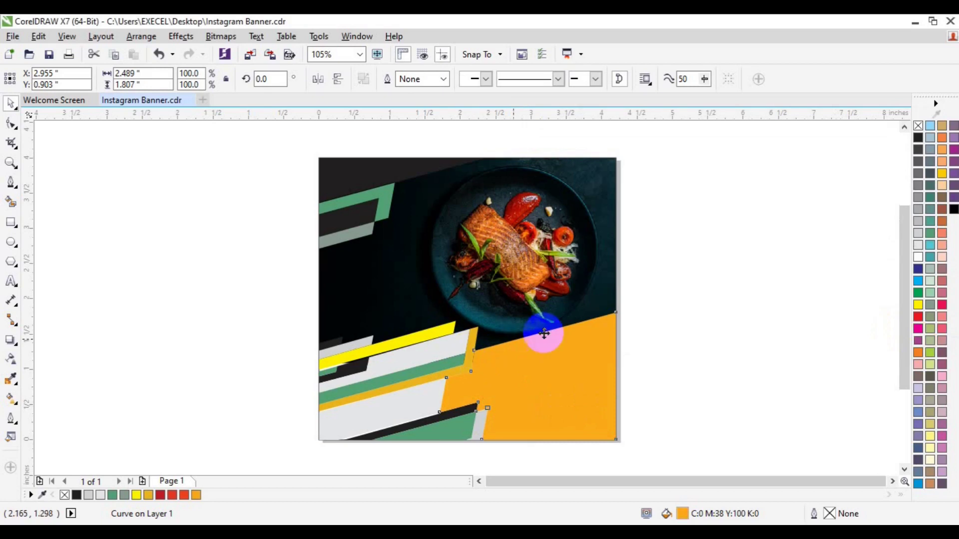
- Refine the lower-right shape's fill to orange C0 M67 Y100 K0
{"action": "left_click", "coordinate": [404, 385]}
{"action": "left_click", "coordinate": [196, 496]}
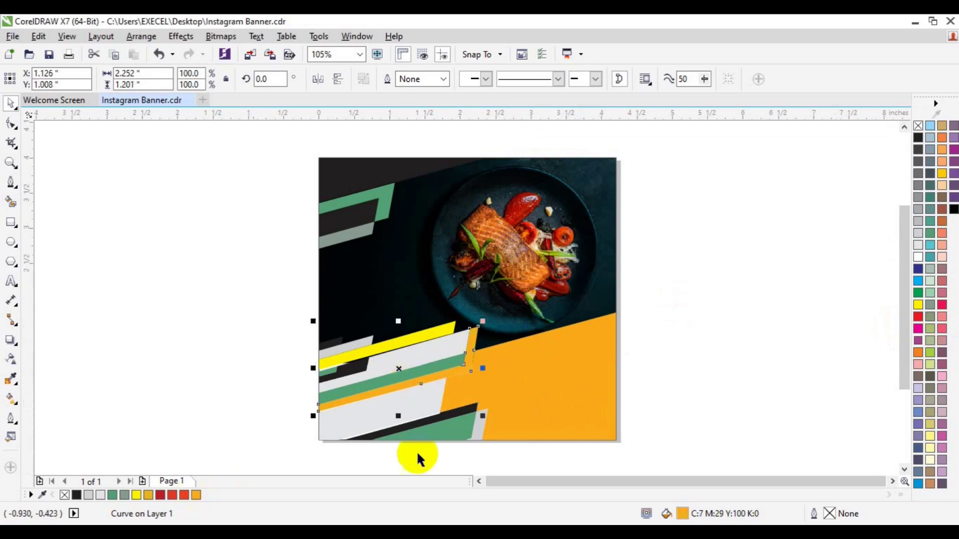
{"action": "double_click", "coordinate": [682, 514]}
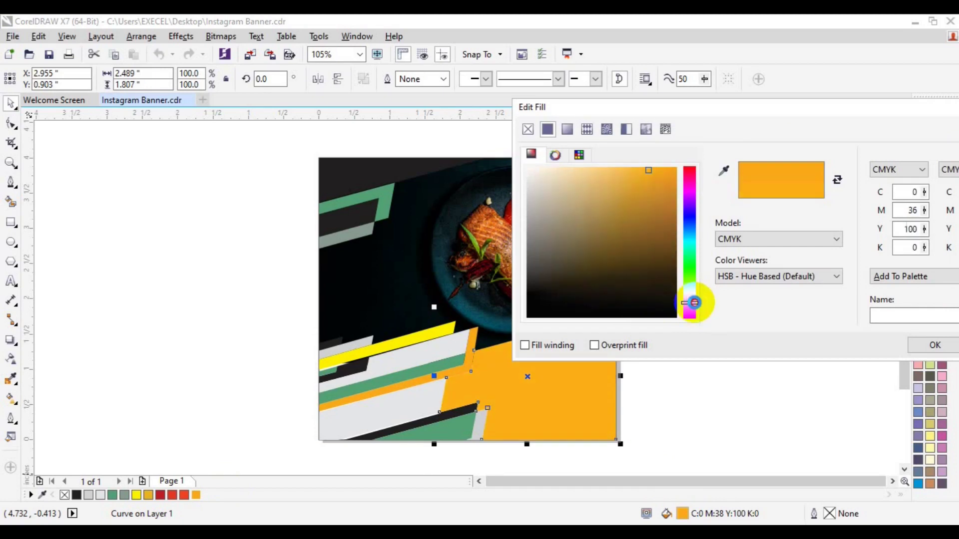
{"action": "left_click_drag", "start_coordinate": [695, 305], "coordinate": [691, 307]}
{"action": "left_click", "coordinate": [663, 172]}
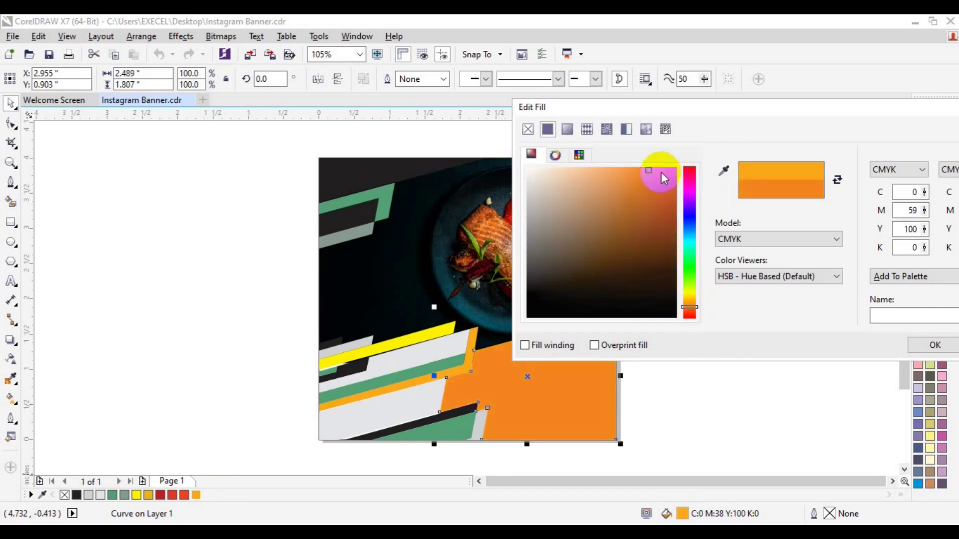
{"action": "left_click_drag", "start_coordinate": [894, 104], "coordinate": [809, 141]}
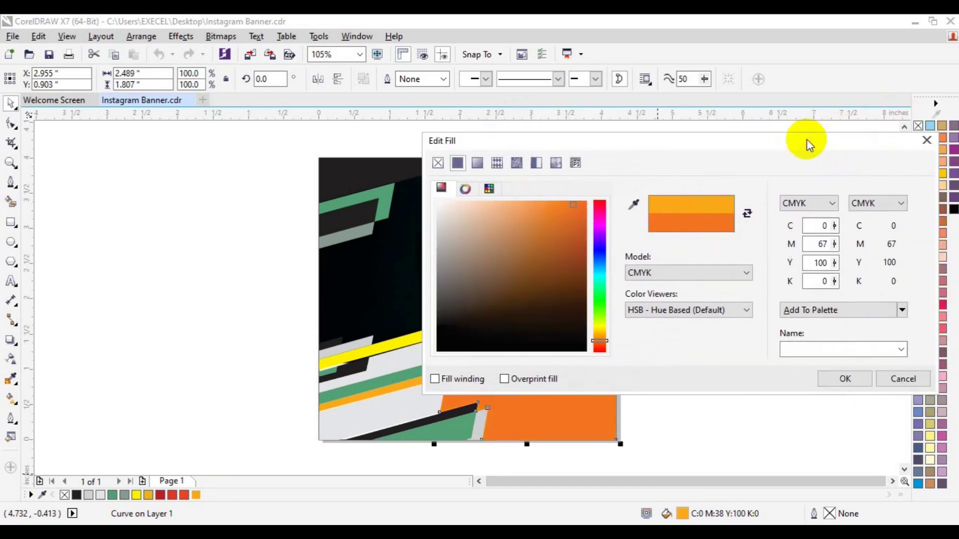
{"action": "left_click", "coordinate": [831, 373]}
{"action": "left_click", "coordinate": [380, 367]}
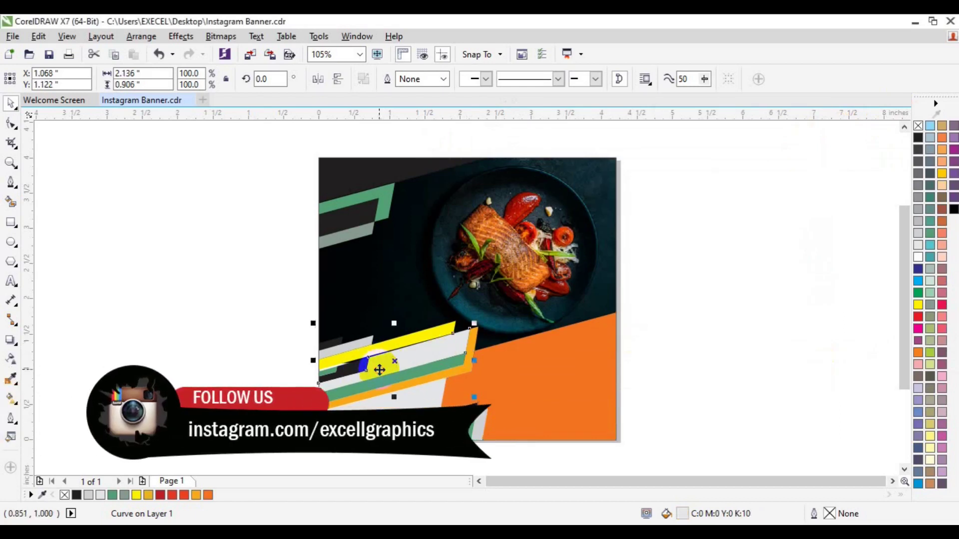
- Recolour the lower-left stripes red-orange, amber and white, undoing one mistaken colour change
{"action": "left_click", "coordinate": [184, 495]}
{"action": "key", "text": "Tab"}
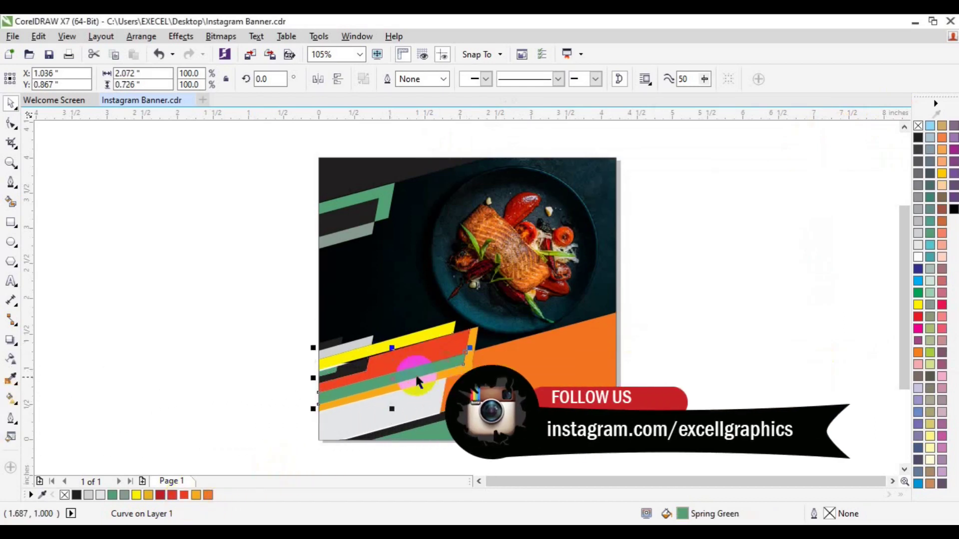
{"action": "left_click", "coordinate": [184, 495]}
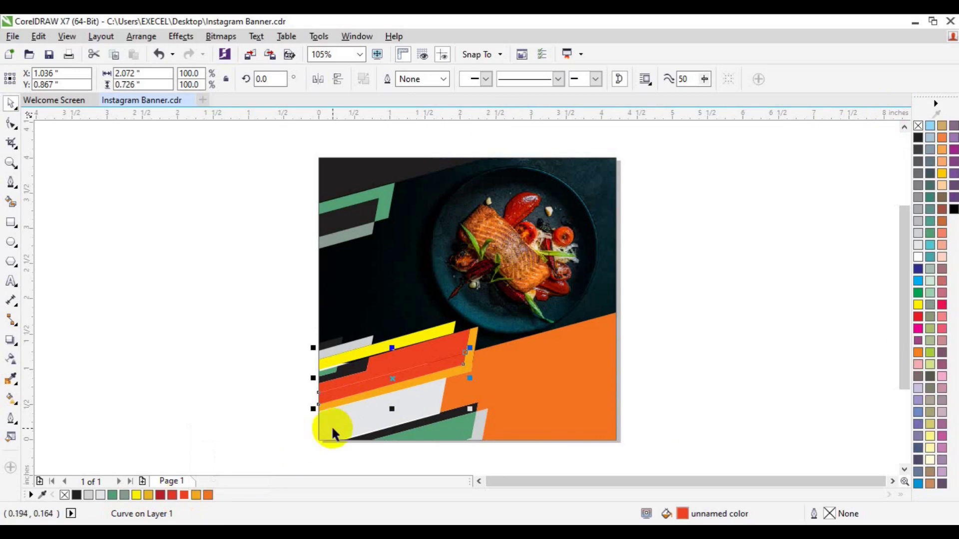
{"action": "left_click", "coordinate": [148, 498]}
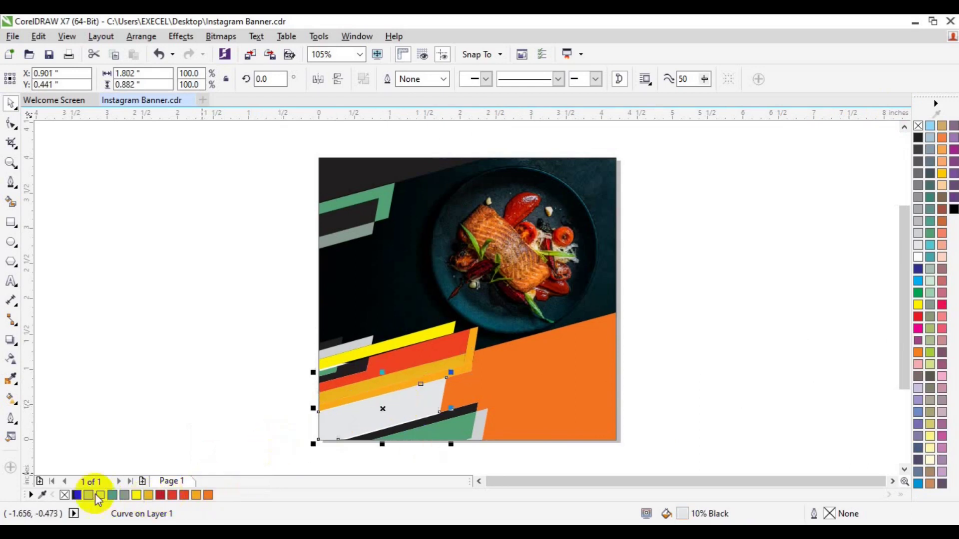
{"action": "left_click", "coordinate": [917, 257]}
{"action": "left_click", "coordinate": [471, 397]}
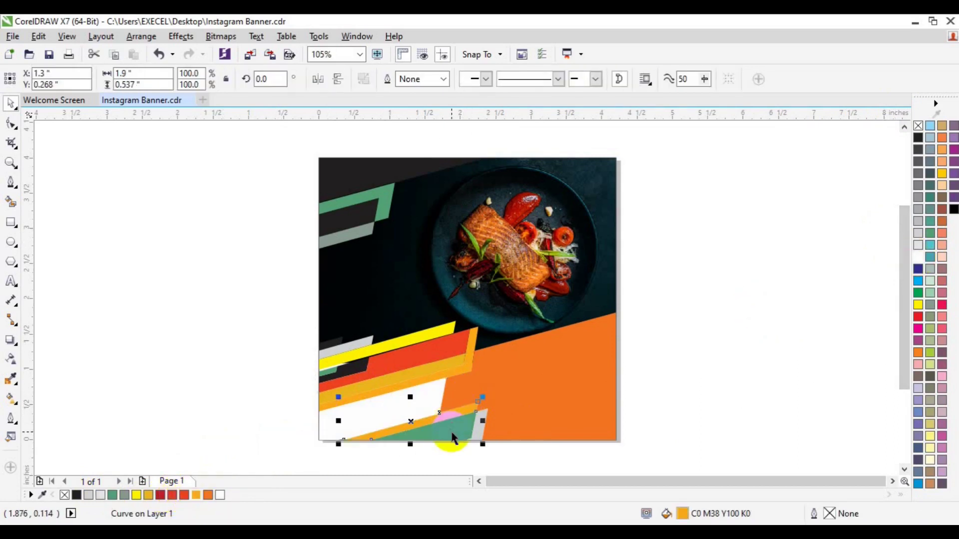
{"action": "key", "text": "ctrl+z"}
{"action": "key", "text": "ctrl+z"}
{"action": "key", "text": "ctrl+z"}
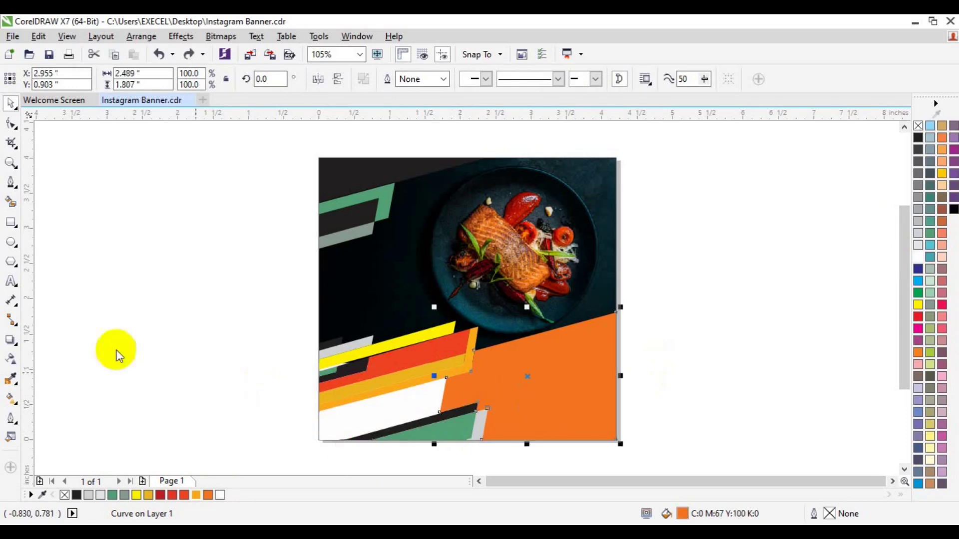
{"action": "left_click", "coordinate": [12, 380]}
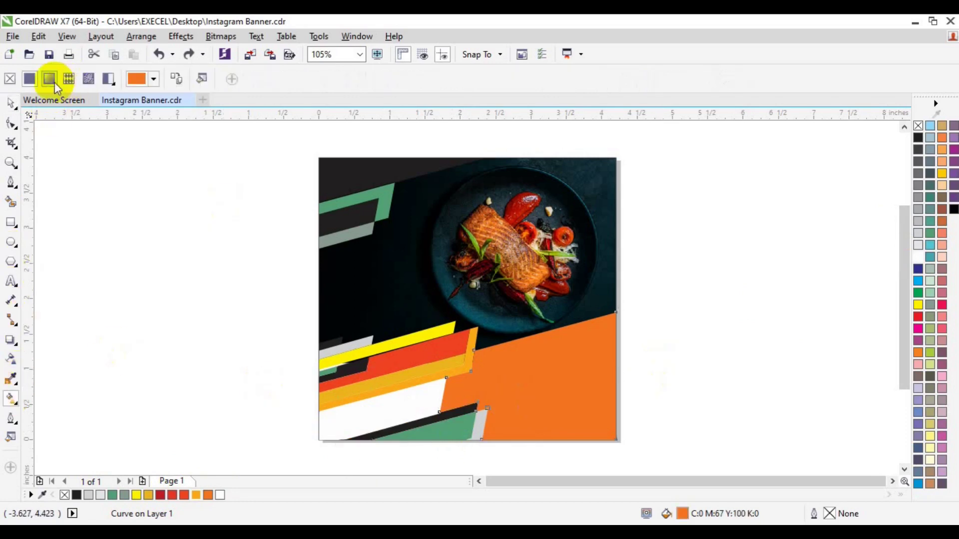
- Give the lower-right orange block a diagonal linear gradient from red to orange
{"action": "left_click", "coordinate": [49, 79]}
{"action": "left_click", "coordinate": [615, 375]}
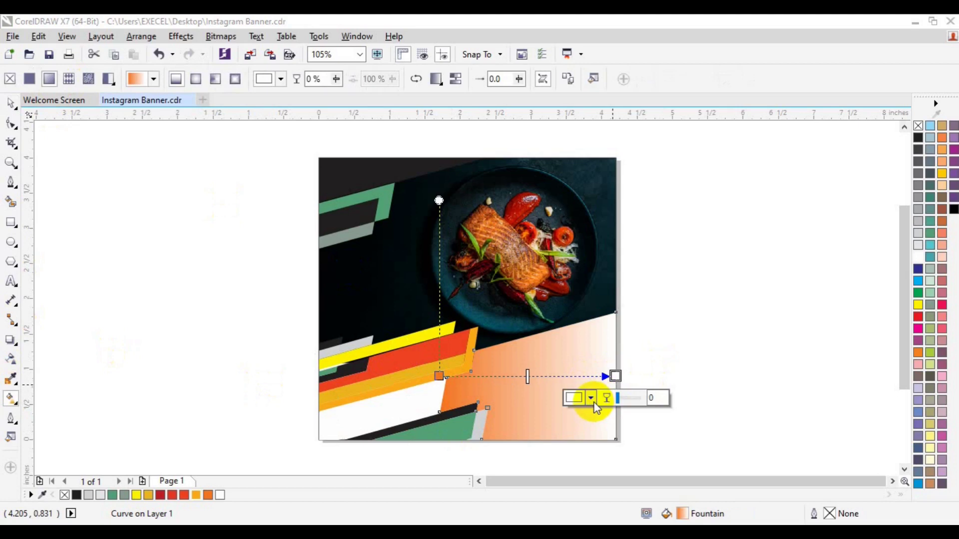
{"action": "left_click", "coordinate": [591, 398]}
{"action": "left_click_drag", "start_coordinate": [664, 365], "coordinate": [663, 356]}
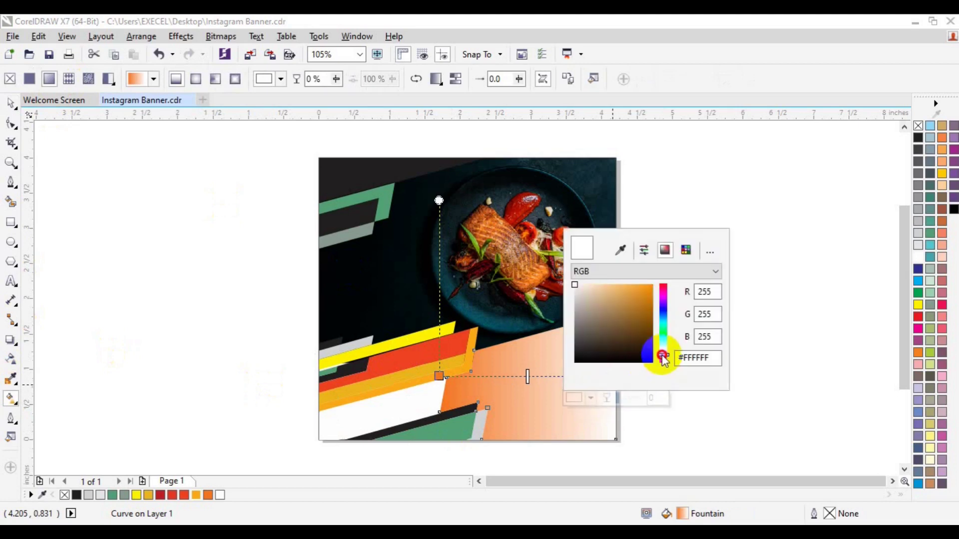
{"action": "left_click", "coordinate": [439, 376]}
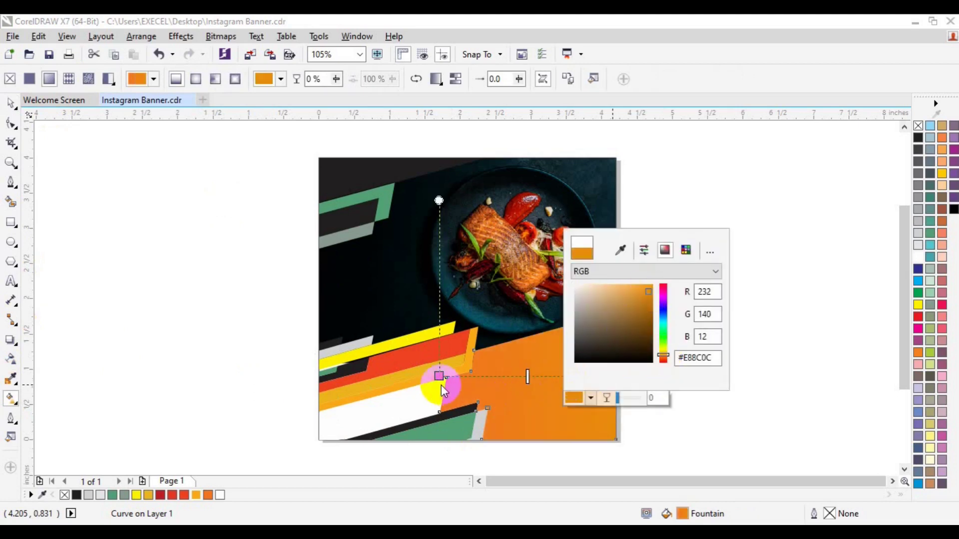
{"action": "left_click", "coordinate": [414, 398]}
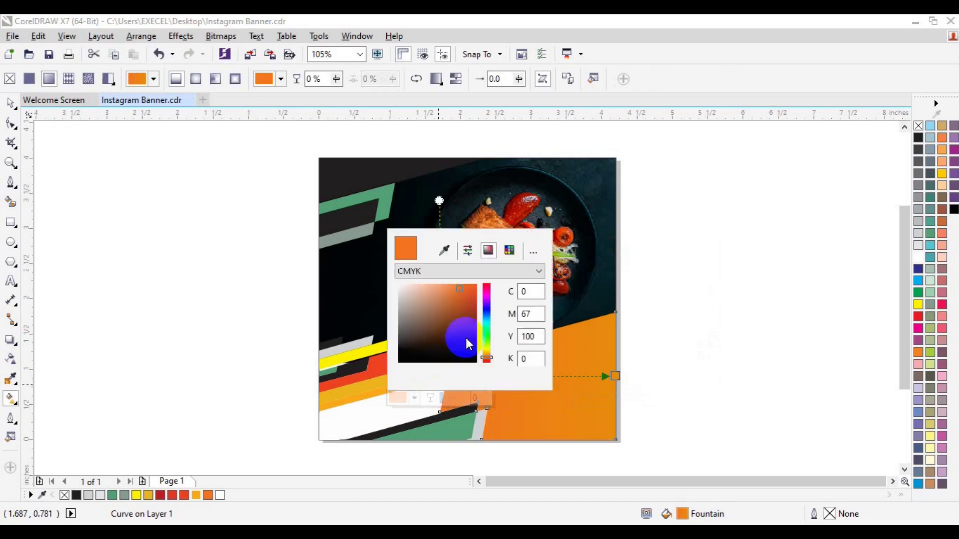
{"action": "left_click_drag", "start_coordinate": [485, 358], "coordinate": [487, 291]}
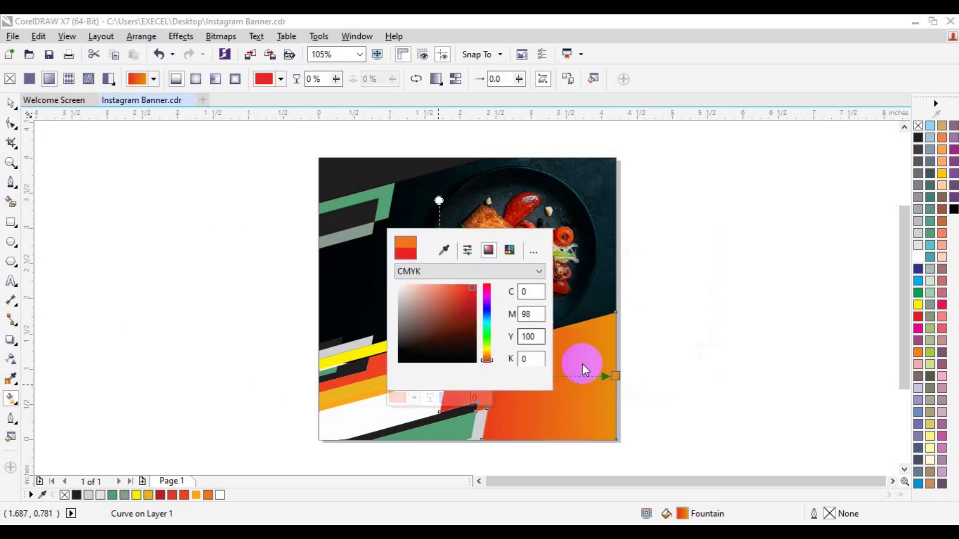
{"action": "left_click", "coordinate": [582, 364]}
{"action": "left_click_drag", "start_coordinate": [610, 327], "coordinate": [492, 402]}
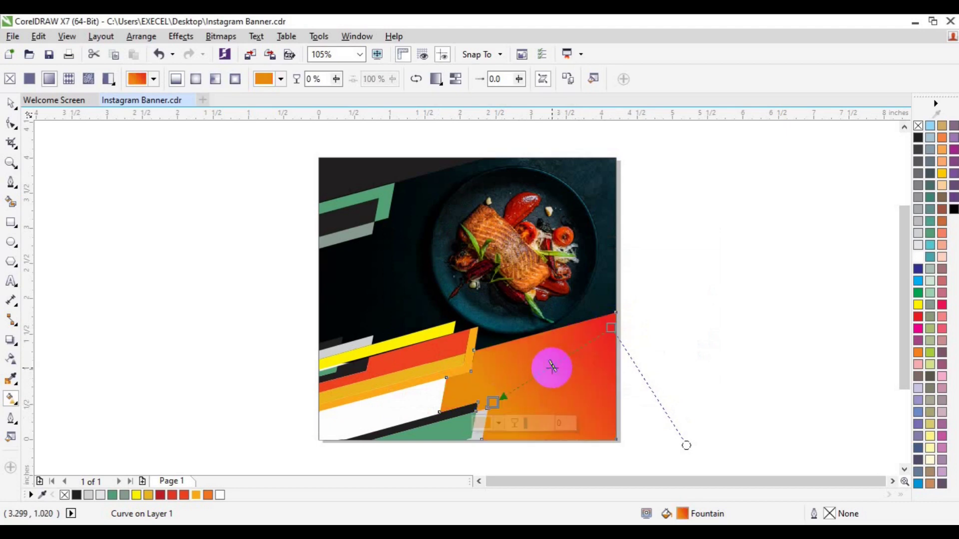
{"action": "left_click_drag", "start_coordinate": [493, 402], "coordinate": [475, 406]}
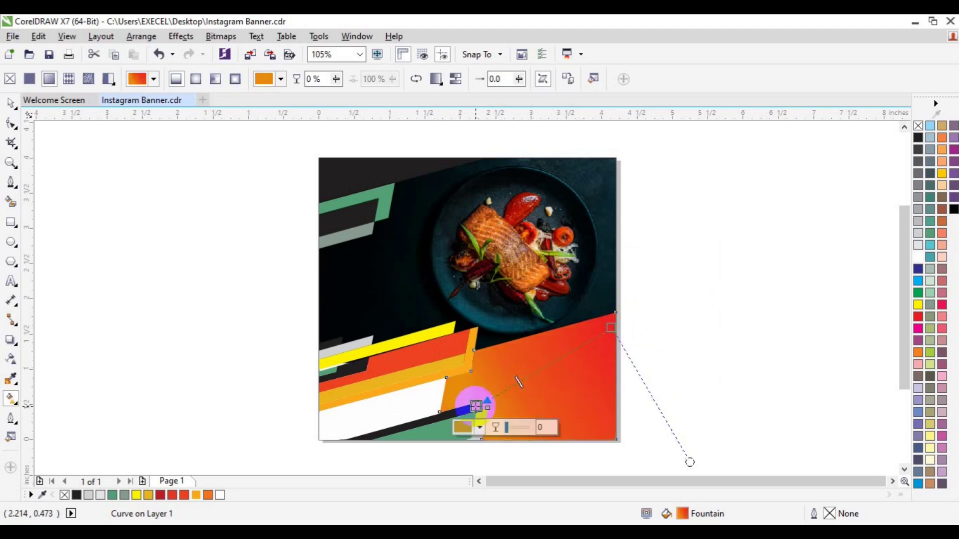
{"action": "key", "text": "space"}
- Copy the orange-to-red gradient onto the top-left corner shape and redirect it
{"action": "left_click", "coordinate": [401, 167]}
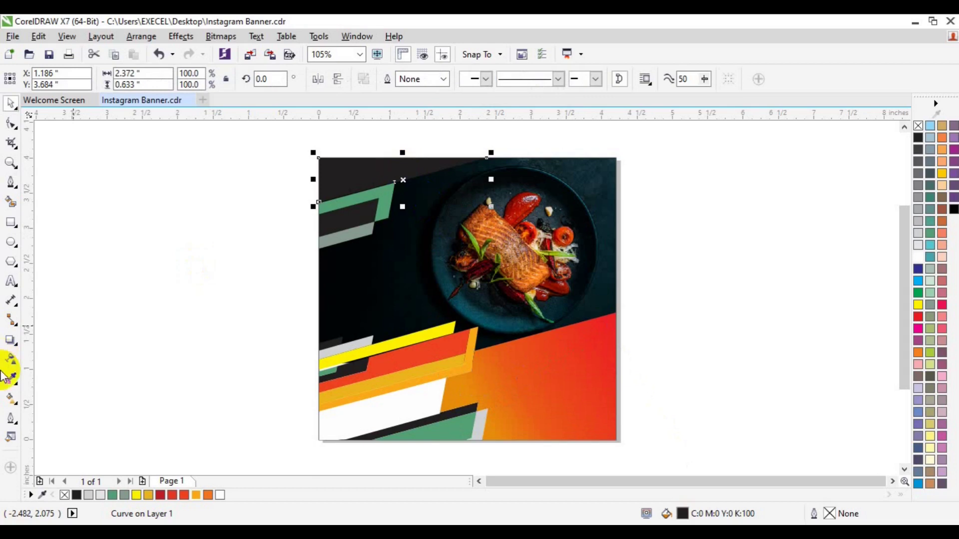
{"action": "left_click", "coordinate": [11, 398]}
{"action": "left_click", "coordinate": [175, 78]}
{"action": "left_click", "coordinate": [546, 398]}
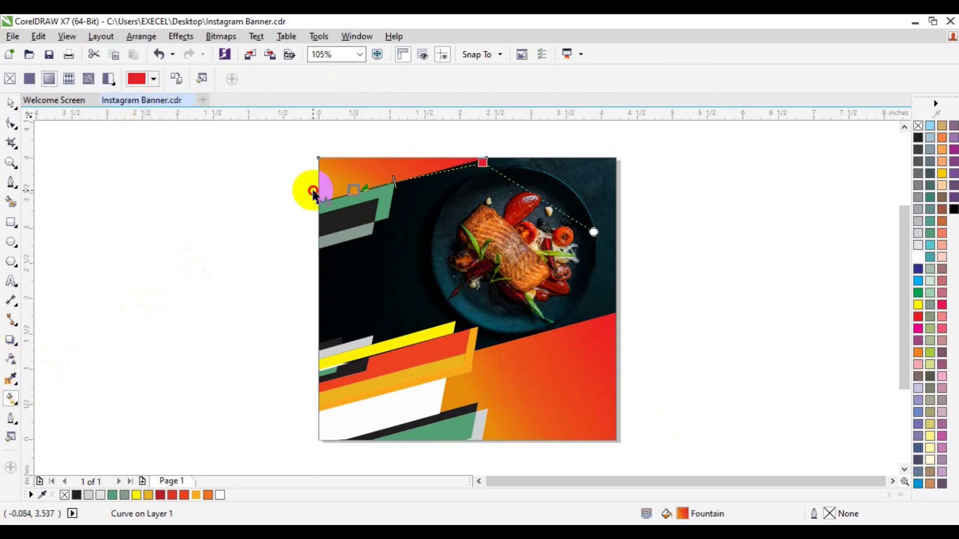
{"action": "left_click_drag", "start_coordinate": [313, 187], "coordinate": [410, 166]}
{"action": "key", "text": "space"}
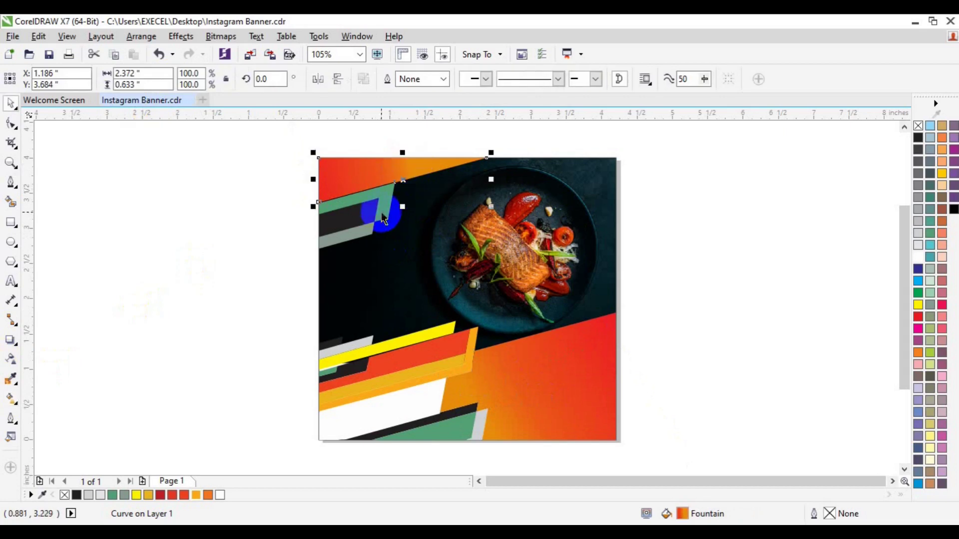
- Fill the top-left green stripe white
{"action": "left_click", "coordinate": [225, 495]}
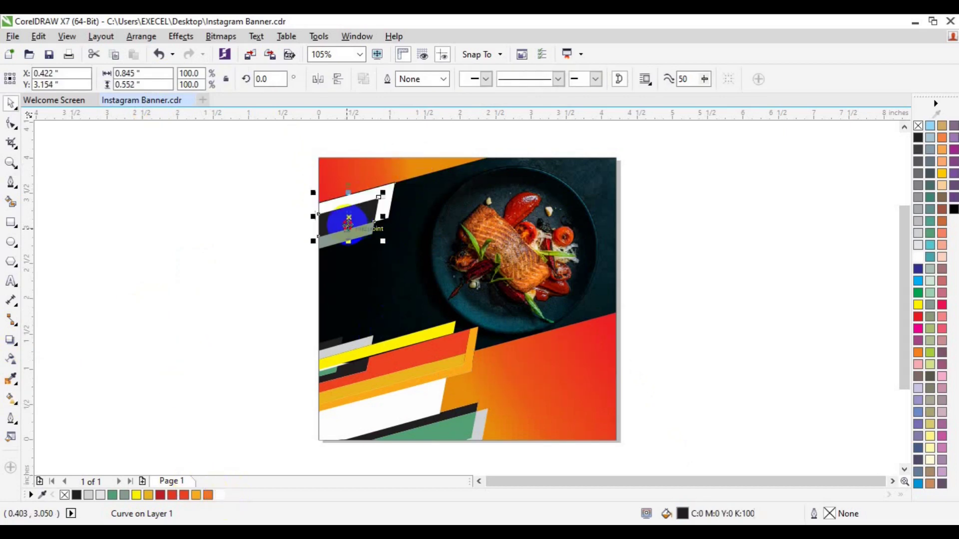
{"action": "left_click", "coordinate": [345, 244]}
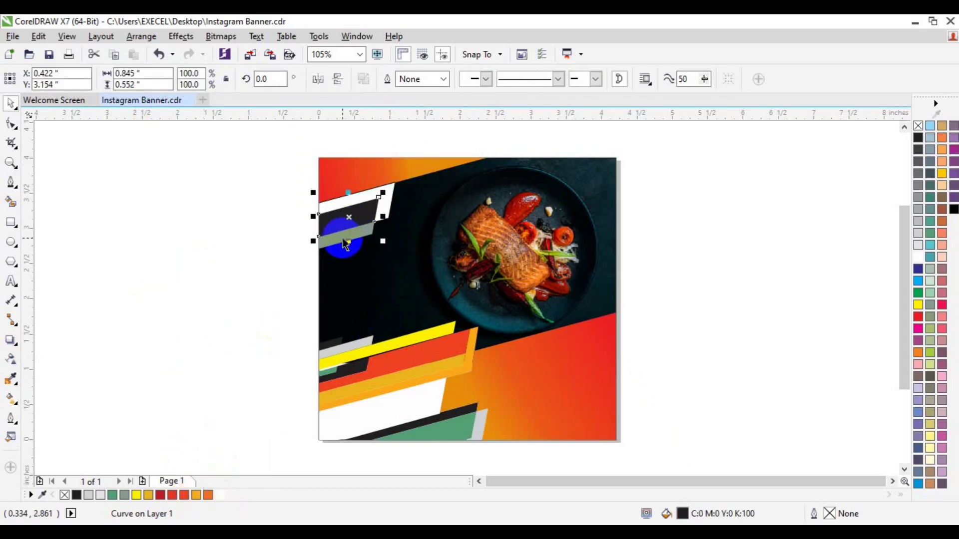
{"action": "left_click", "coordinate": [255, 333]}
{"action": "left_click", "coordinate": [422, 398]}
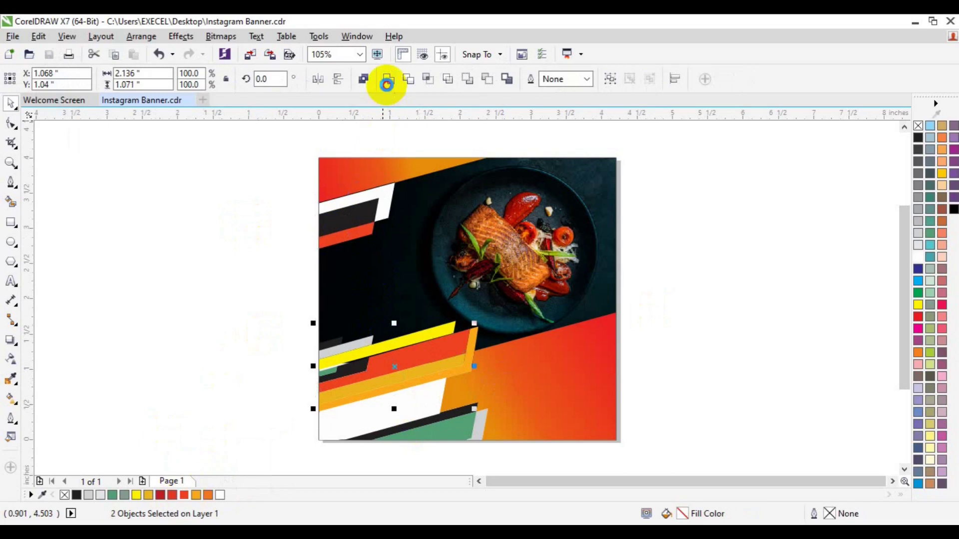
- Weld the two selected lower stripes into one shape and fill it red
{"action": "left_click", "coordinate": [387, 84]}
{"action": "left_click", "coordinate": [919, 319]}
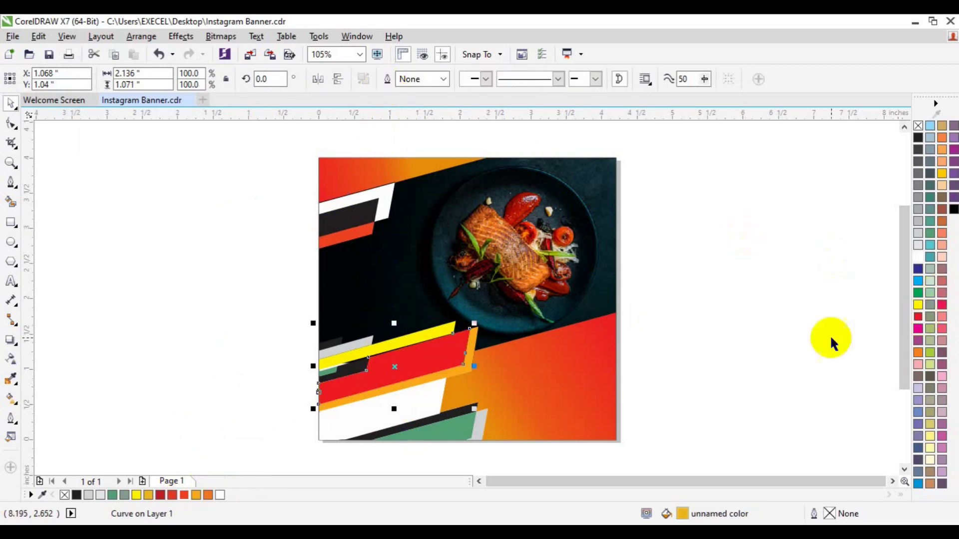
{"action": "left_click", "coordinate": [829, 337]}
- Recolour the green shape at the bottom of the banner red
{"action": "left_click", "coordinate": [330, 343]}
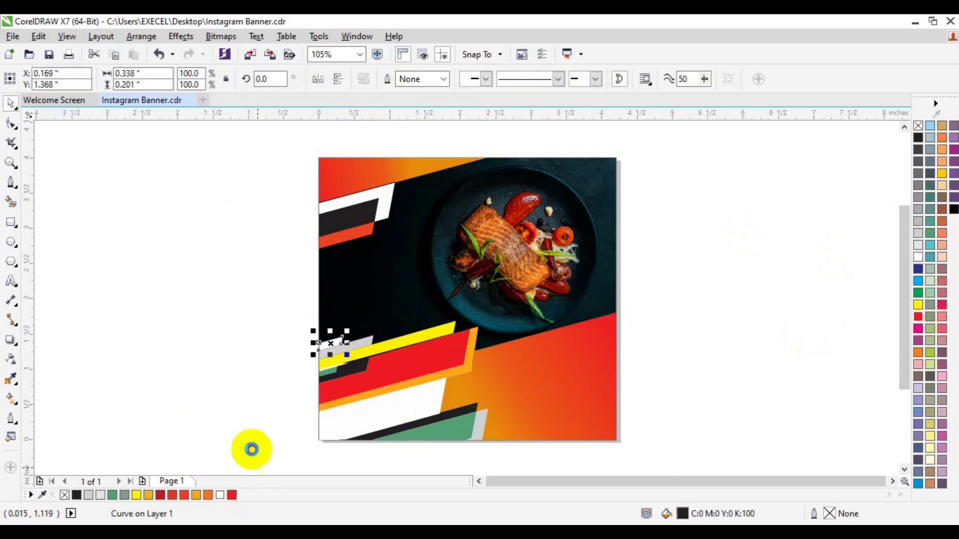
{"action": "left_click", "coordinate": [270, 397]}
{"action": "left_click", "coordinate": [424, 436]}
{"action": "left_click", "coordinate": [232, 495]}
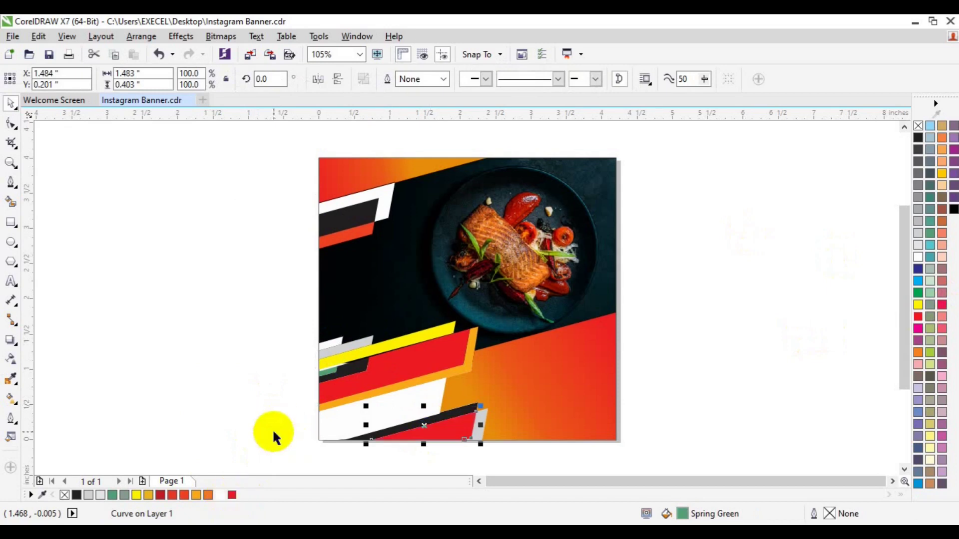
{"action": "left_click", "coordinate": [274, 435]}
- Zoom in on the lower-left stripes and fill the small green left-edge piece red
{"action": "left_click", "coordinate": [11, 162]}
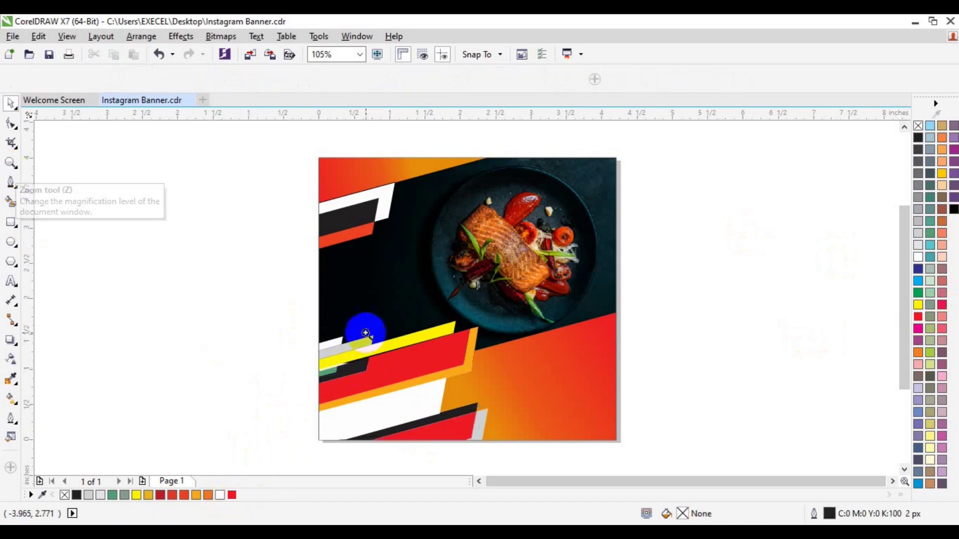
{"action": "left_click", "coordinate": [369, 355]}
{"action": "key", "text": "space"}
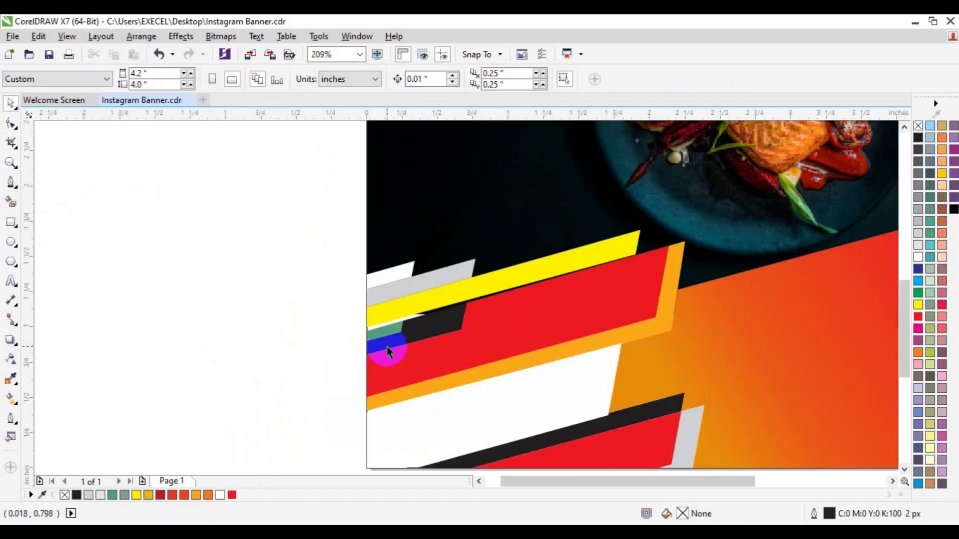
{"action": "left_click", "coordinate": [386, 331]}
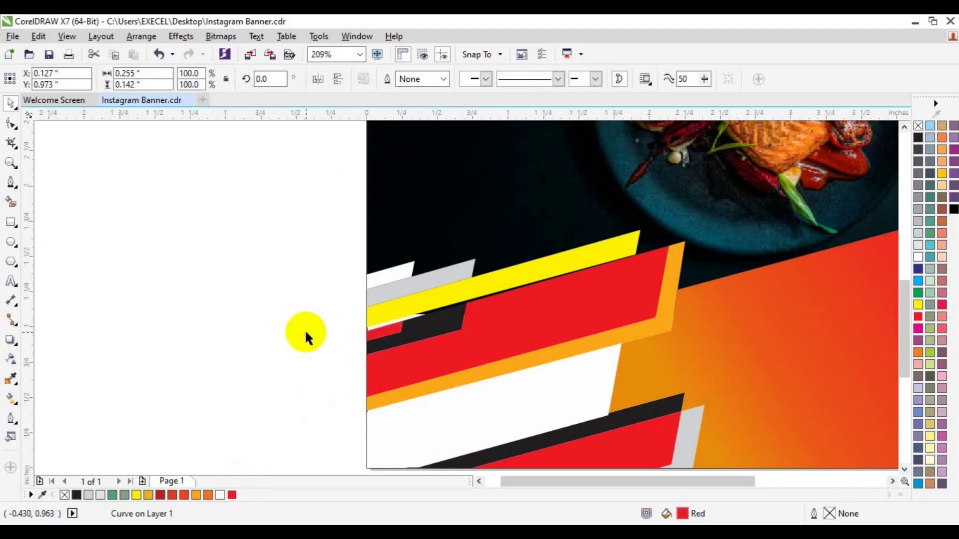
{"action": "left_click", "coordinate": [306, 334]}
- Zoom back out to view the whole page
{"action": "key", "text": "space"}
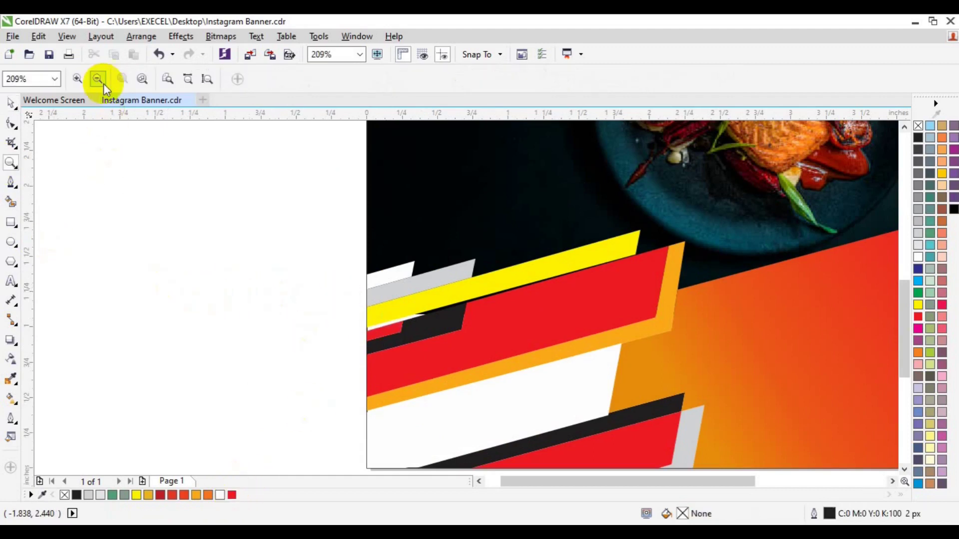
{"action": "left_click", "coordinate": [103, 83]}
{"action": "key", "text": "space"}
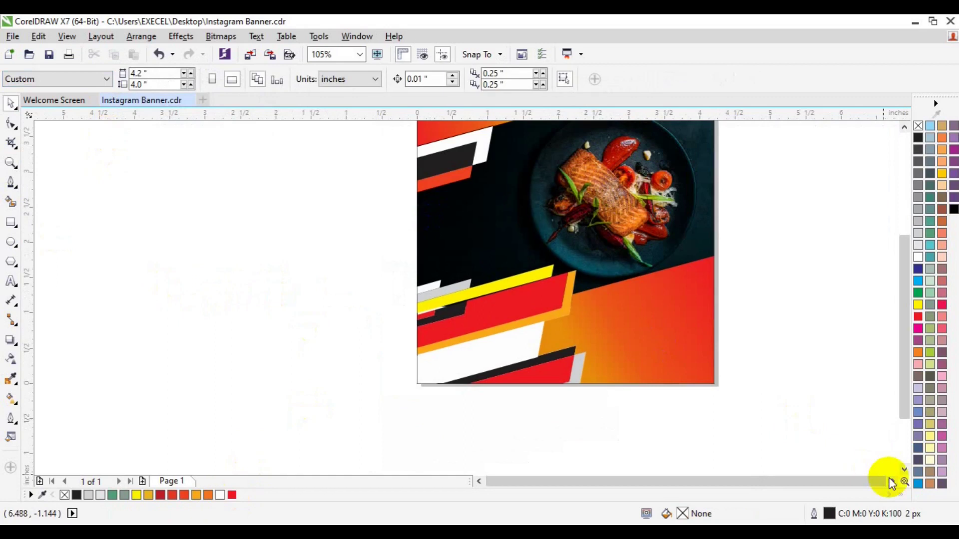
{"action": "left_click", "coordinate": [892, 483]}
{"action": "left_click", "coordinate": [904, 127]}
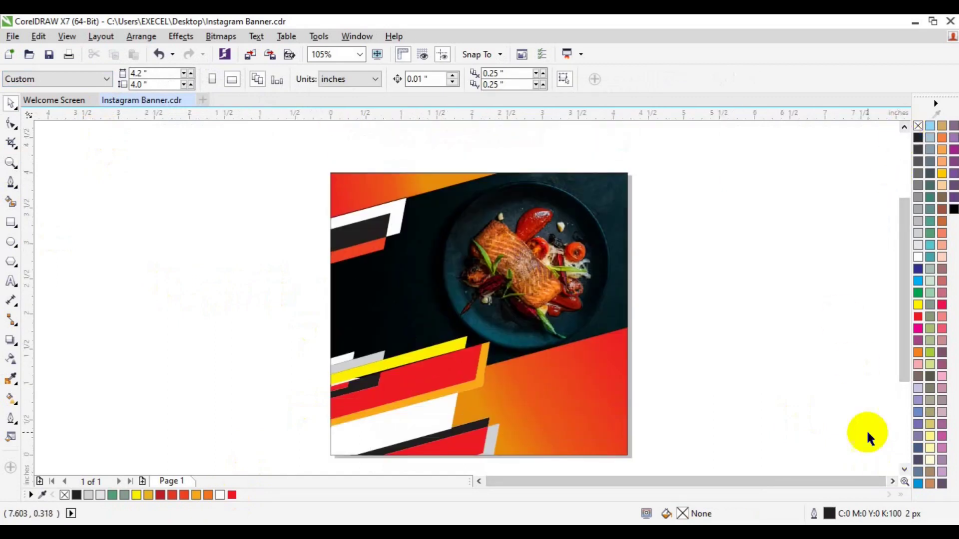
{"action": "left_click", "coordinate": [892, 481]}
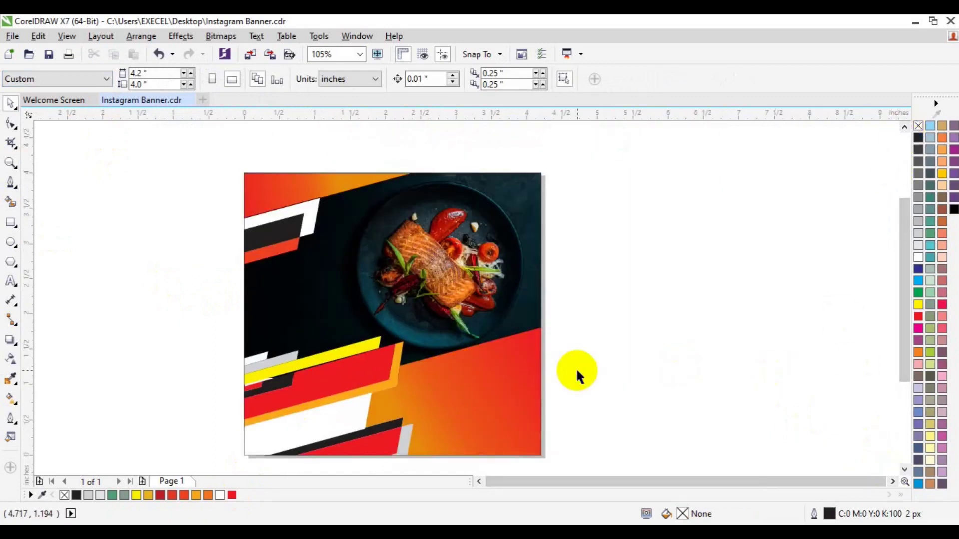
- Draw a red circle, move it up beside the food plate, and select it with its orange ring
{"action": "left_click", "coordinate": [13, 243]}
{"action": "left_click_drag", "start_coordinate": [306, 235], "coordinate": [340, 268]}
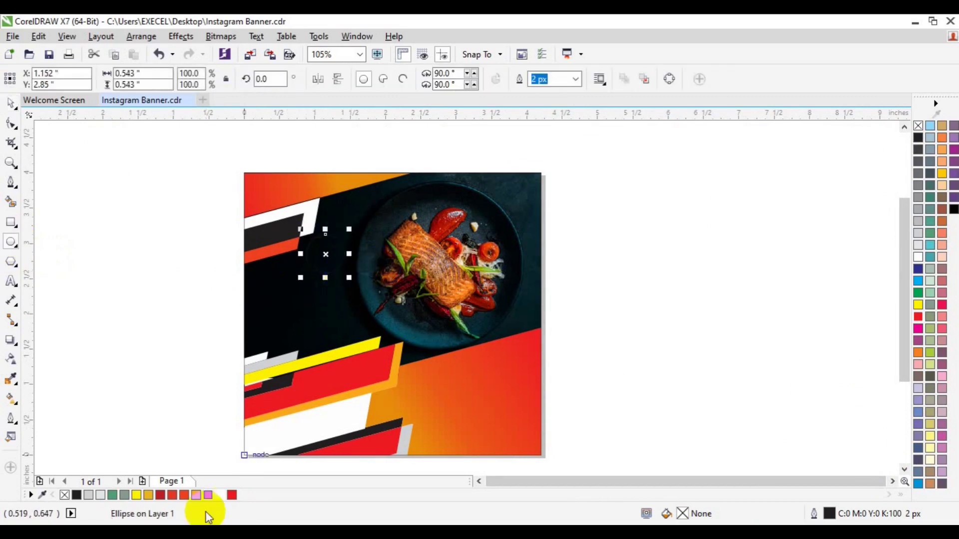
{"action": "left_click", "coordinate": [232, 499]}
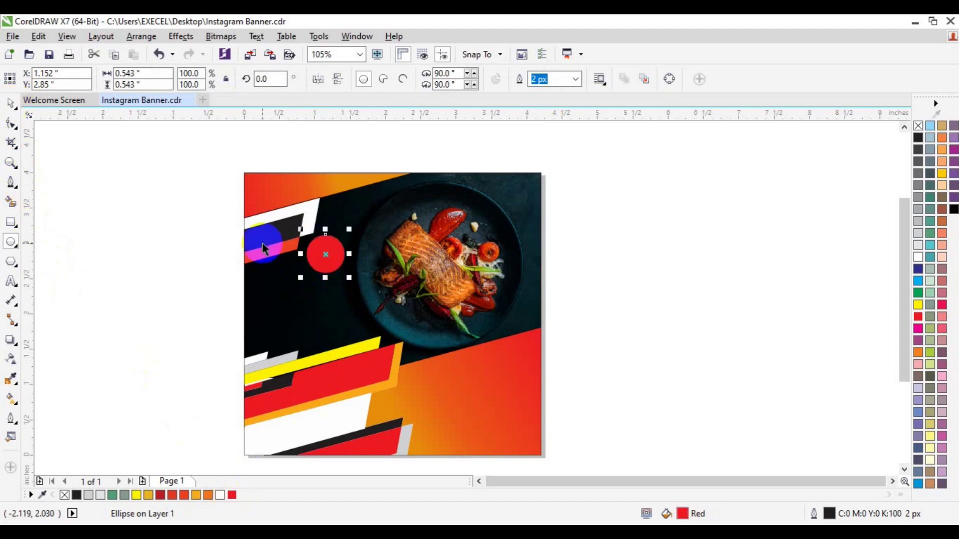
{"action": "left_click_drag", "start_coordinate": [325, 254], "coordinate": [338, 215]}
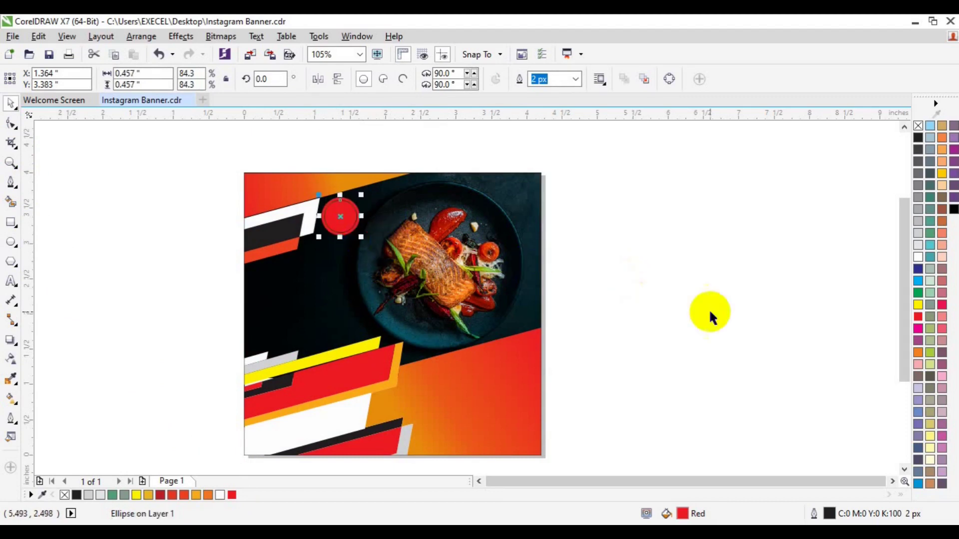
{"action": "left_click", "coordinate": [352, 241]}
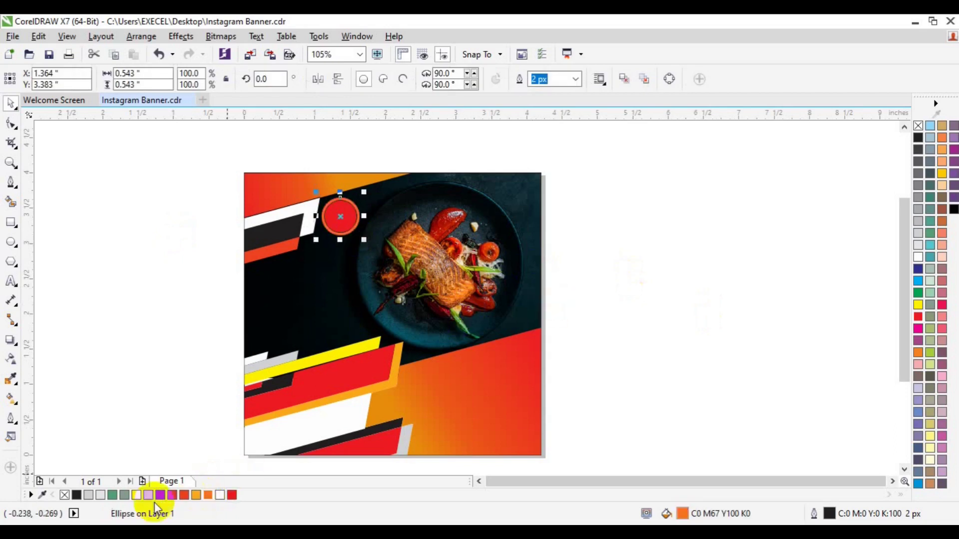
{"action": "left_click", "coordinate": [139, 356]}
{"action": "left_click_drag", "start_coordinate": [287, 150], "coordinate": [375, 251]}
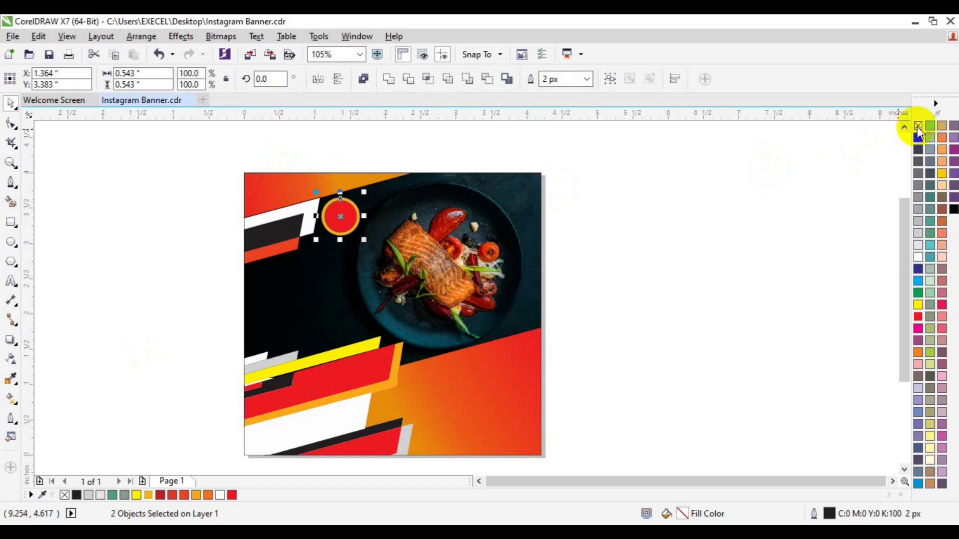
{"action": "left_click", "coordinate": [719, 314]}
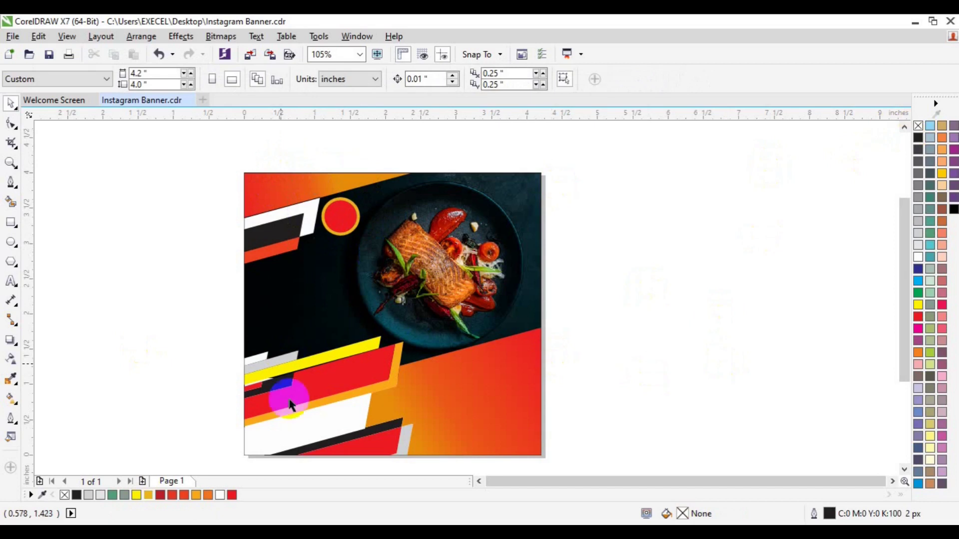
- Fill the lower-right and top-left corner gradient shapes and the circle with green
{"action": "left_click", "coordinate": [447, 430]}
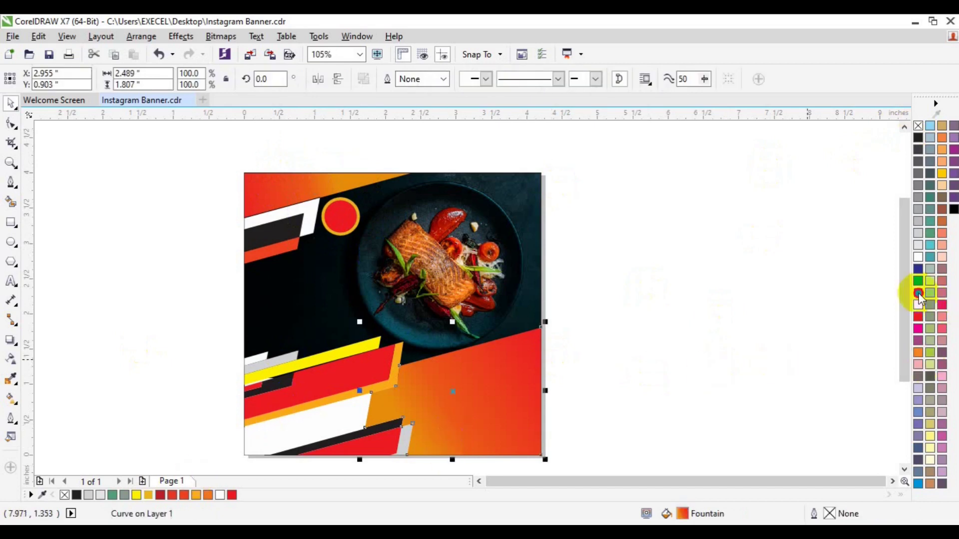
{"action": "left_click", "coordinate": [851, 346]}
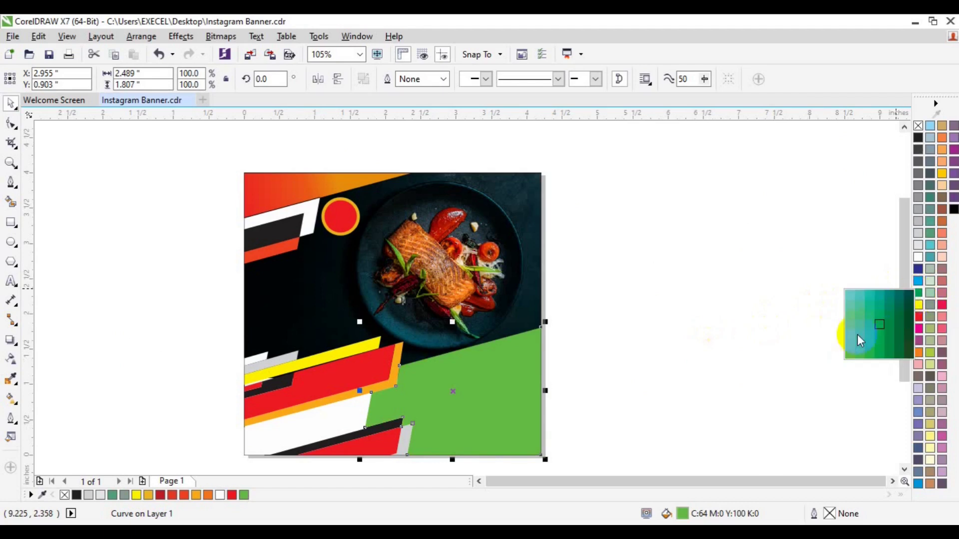
{"action": "left_click", "coordinate": [279, 188]}
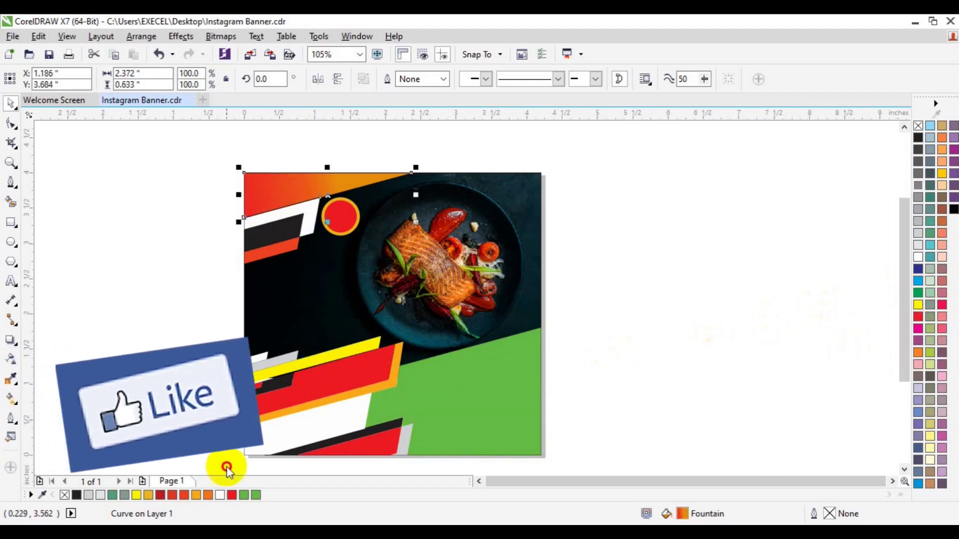
{"action": "left_click", "coordinate": [256, 496]}
{"action": "left_click", "coordinate": [339, 216]}
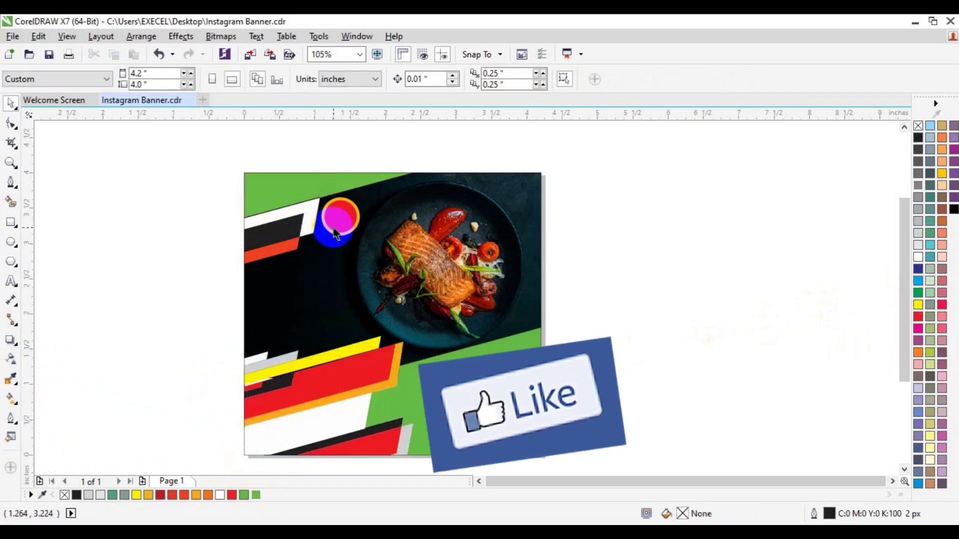
{"action": "left_click", "coordinate": [241, 494]}
- Recolour the large left red stripe, bottom stripe and small left piece dark green
{"action": "left_click", "coordinate": [276, 234]}
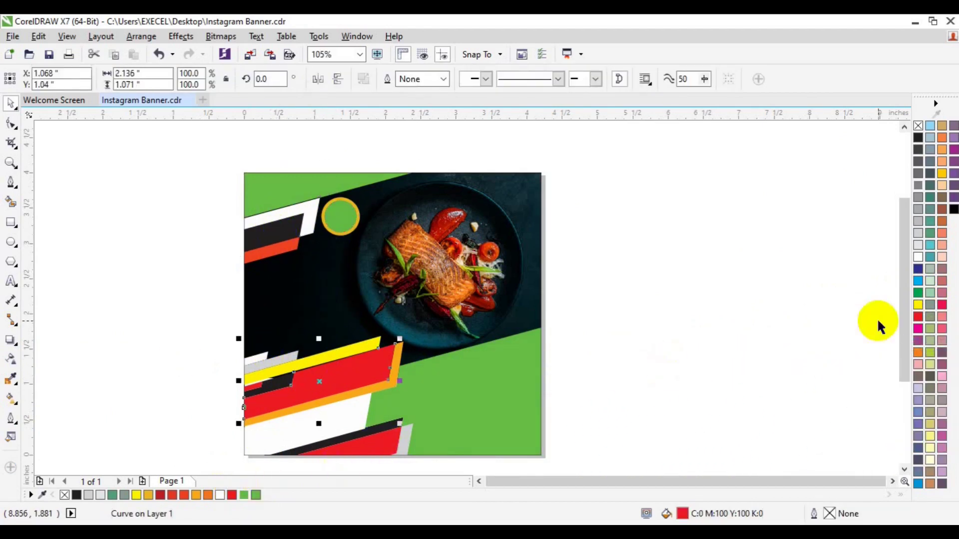
{"action": "left_click", "coordinate": [918, 328]}
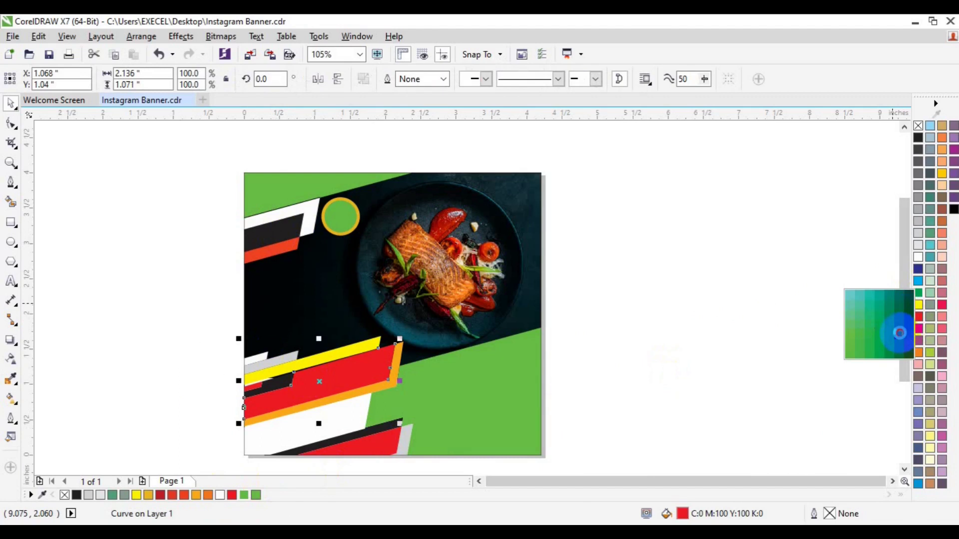
{"action": "left_click", "coordinate": [899, 332]}
{"action": "left_click", "coordinate": [368, 390]}
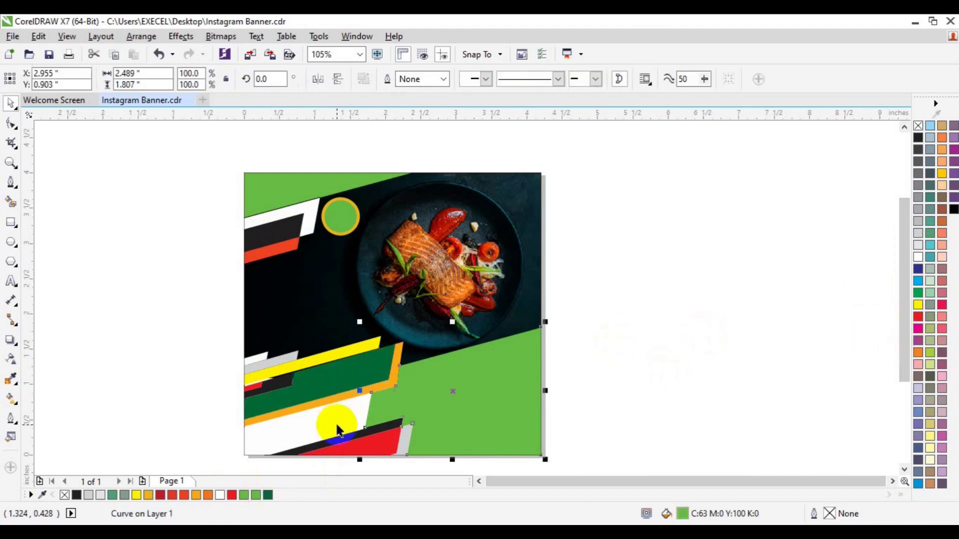
{"action": "left_click", "coordinate": [364, 443]}
{"action": "left_click", "coordinate": [268, 495]}
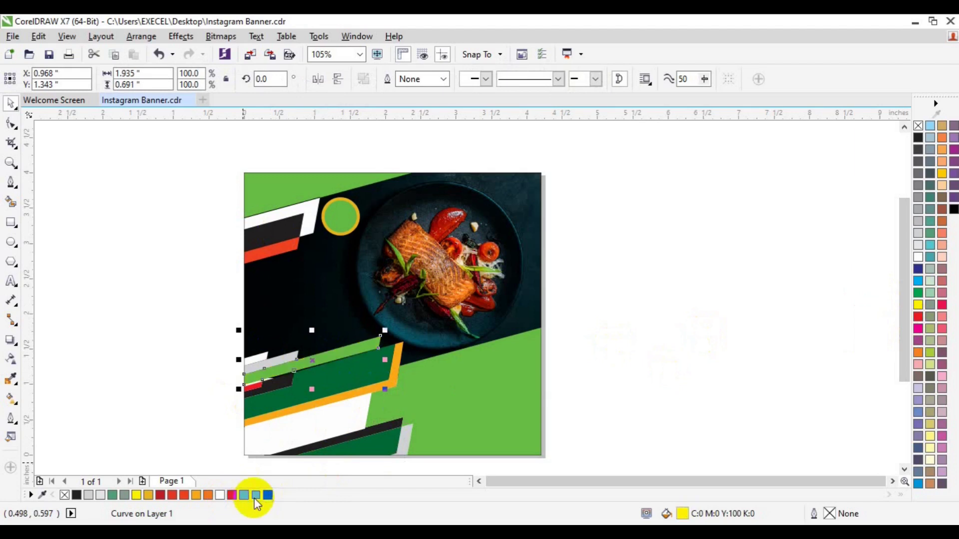
{"action": "left_click", "coordinate": [281, 393]}
{"action": "left_click", "coordinate": [254, 388]}
{"action": "left_click", "coordinate": [245, 493]}
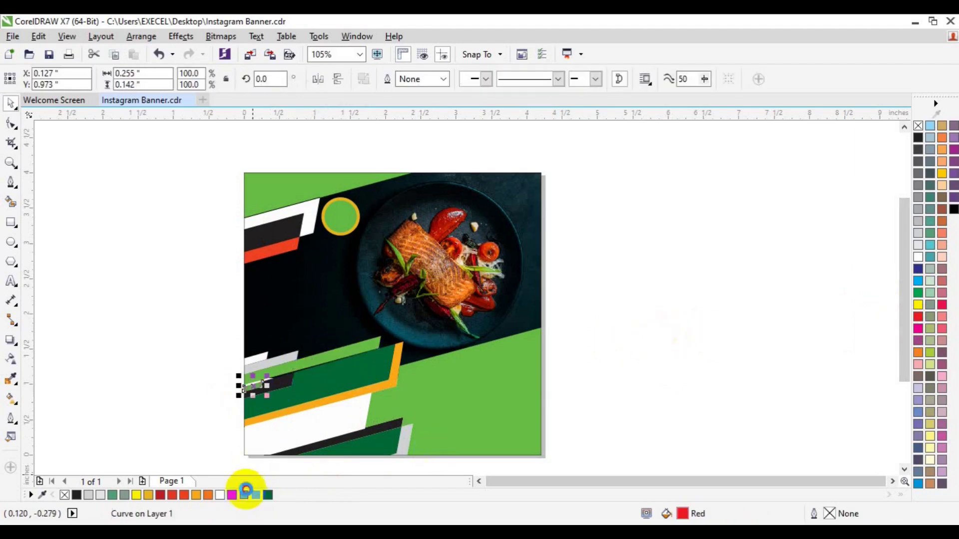
- Turn the orange stripe beside the green band and the circle's ring dark green
{"action": "left_click", "coordinate": [268, 495]}
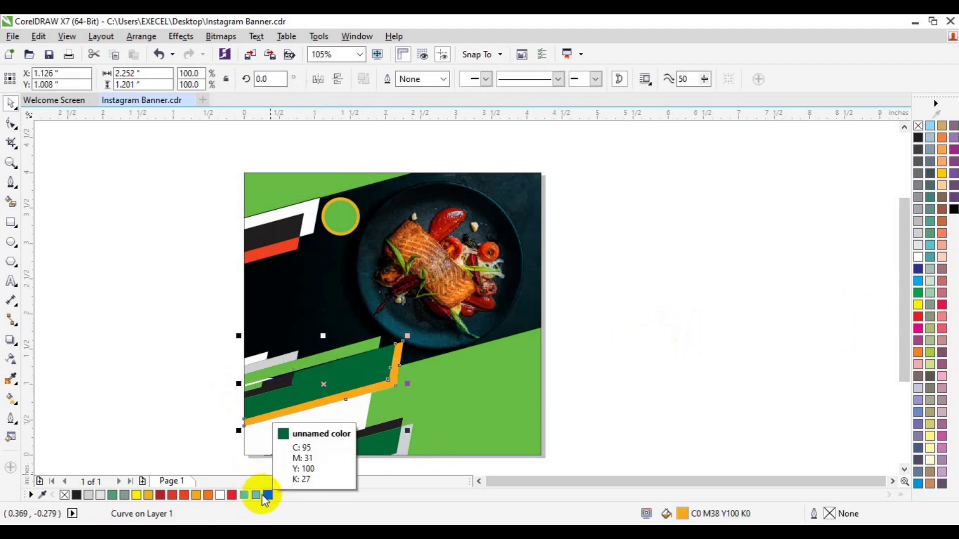
{"action": "left_click", "coordinate": [255, 495]}
{"action": "left_click", "coordinate": [494, 379]}
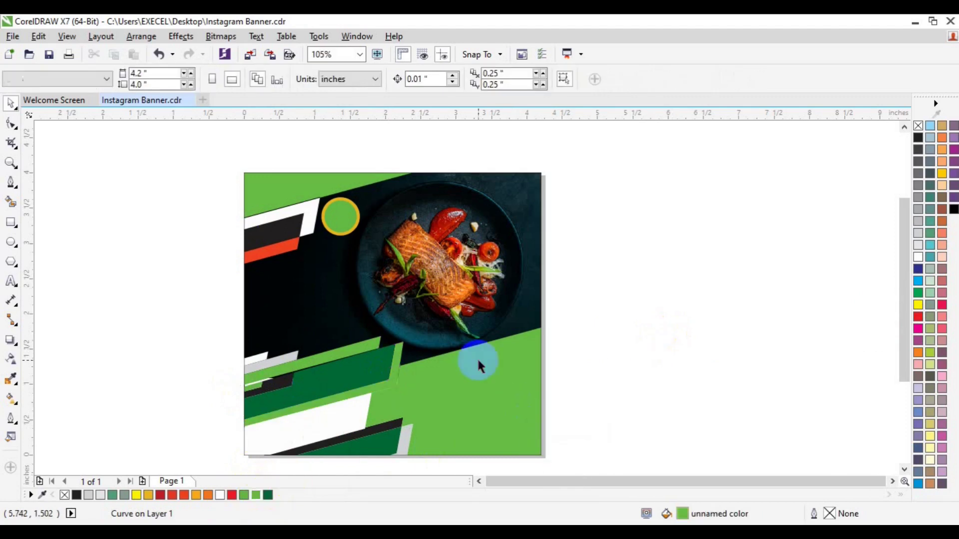
{"action": "left_click", "coordinate": [336, 241]}
{"action": "left_click", "coordinate": [267, 495]}
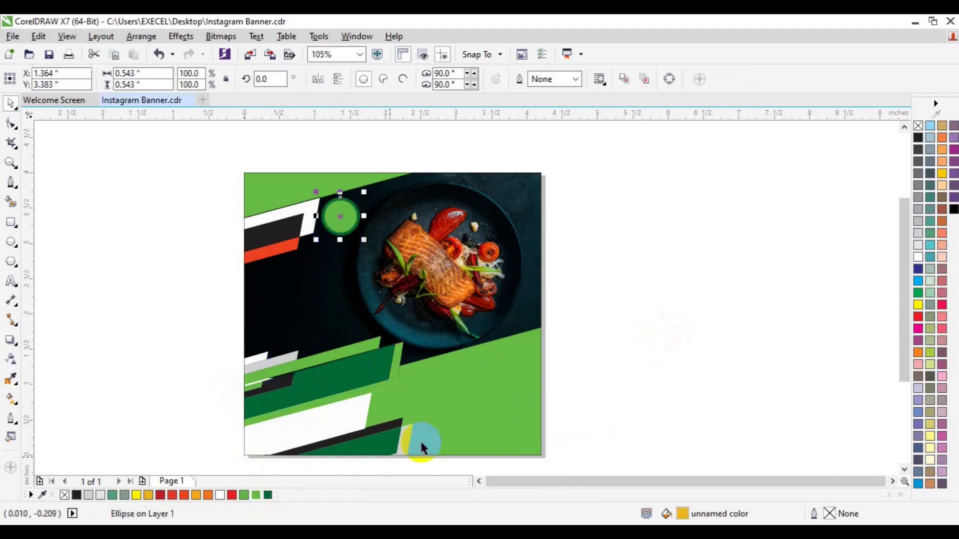
{"action": "left_click", "coordinate": [576, 361]}
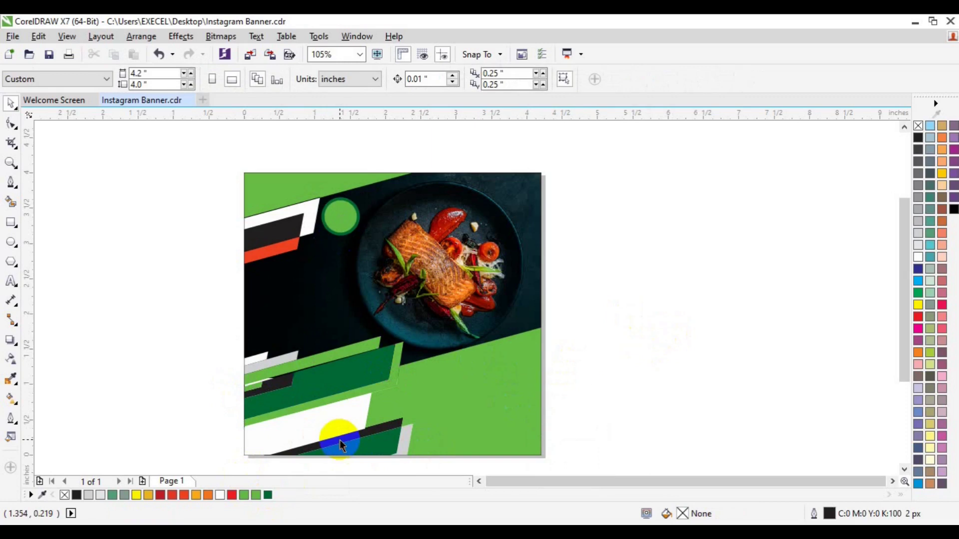
- Fill the upper-left orange stripe dark green
{"action": "left_click", "coordinate": [283, 253]}
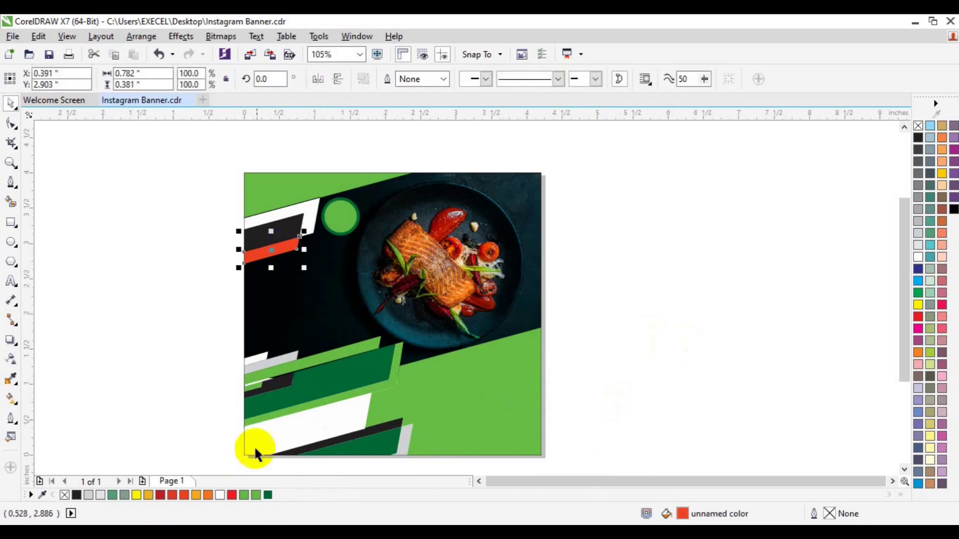
{"action": "left_click", "coordinate": [205, 334]}
{"action": "left_click_drag", "start_coordinate": [85, 133], "coordinate": [639, 466]}
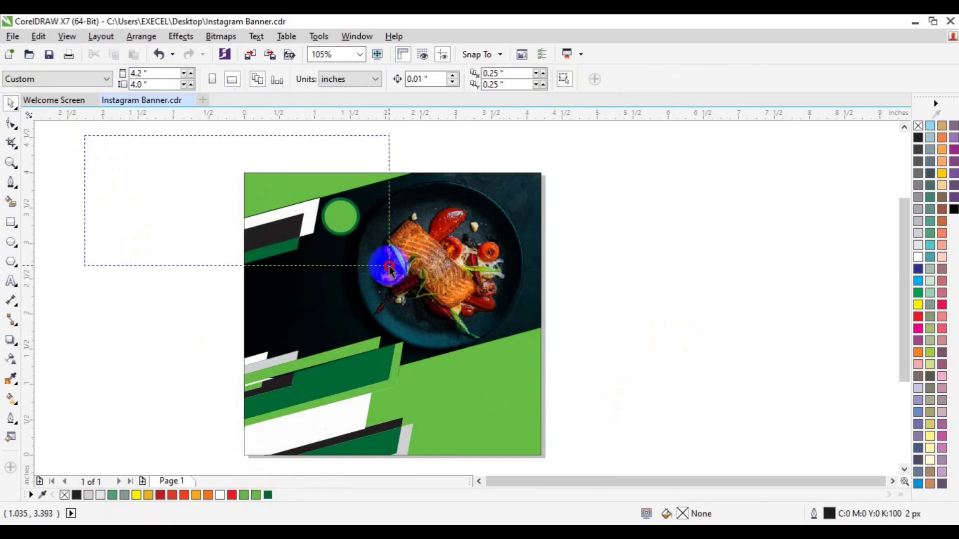
- Add the word 'Delicious' in Maudlyn script font at 36 pt
{"action": "key", "text": "F8"}
{"action": "left_click", "coordinate": [109, 321]}
{"action": "type", "text": "Delicious"}
{"action": "key", "text": "ctrl+a"}
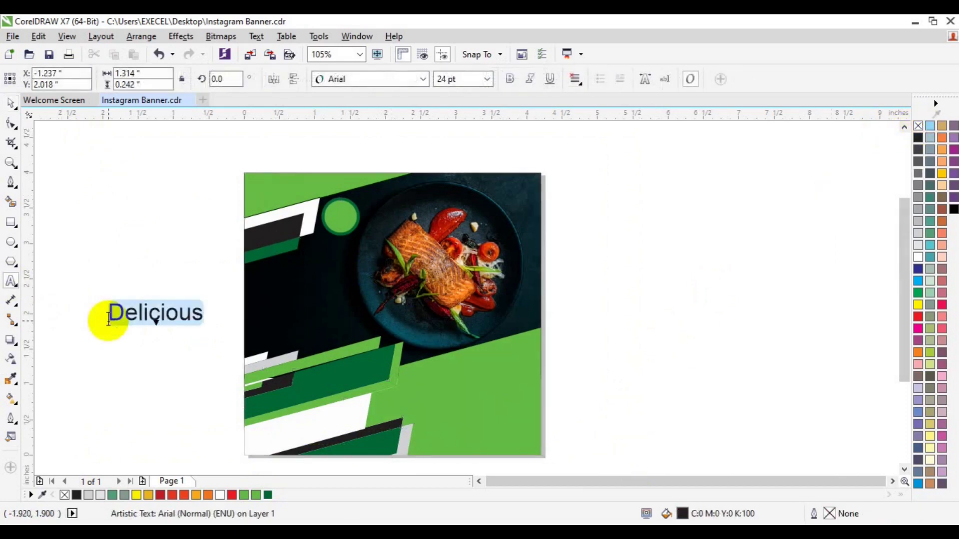
{"action": "left_click", "coordinate": [421, 80]}
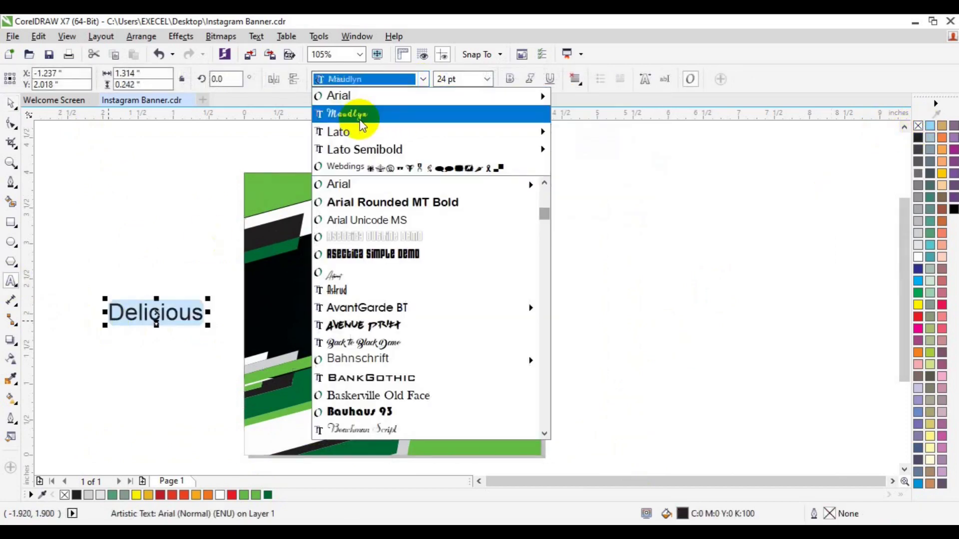
{"action": "left_click", "coordinate": [359, 115]}
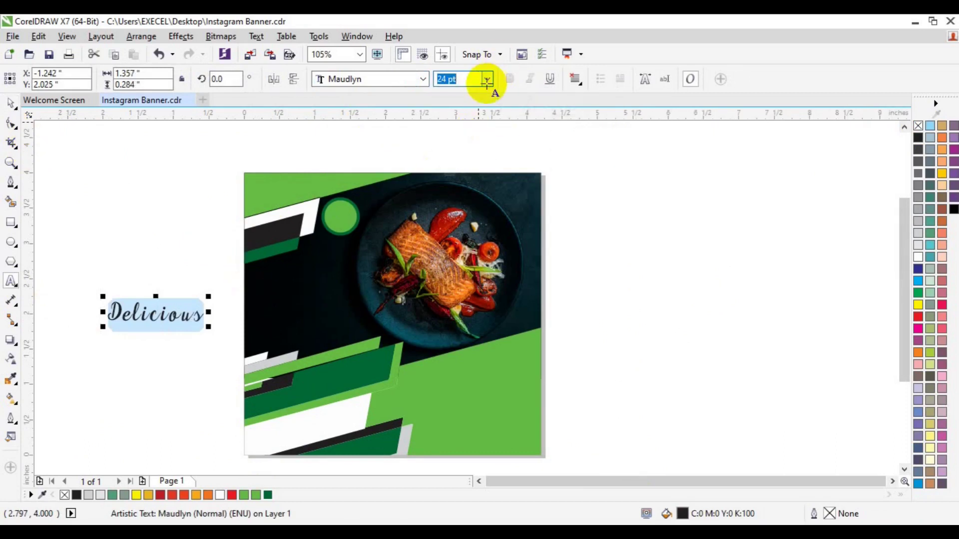
{"action": "left_click", "coordinate": [487, 79]}
{"action": "left_click", "coordinate": [468, 226]}
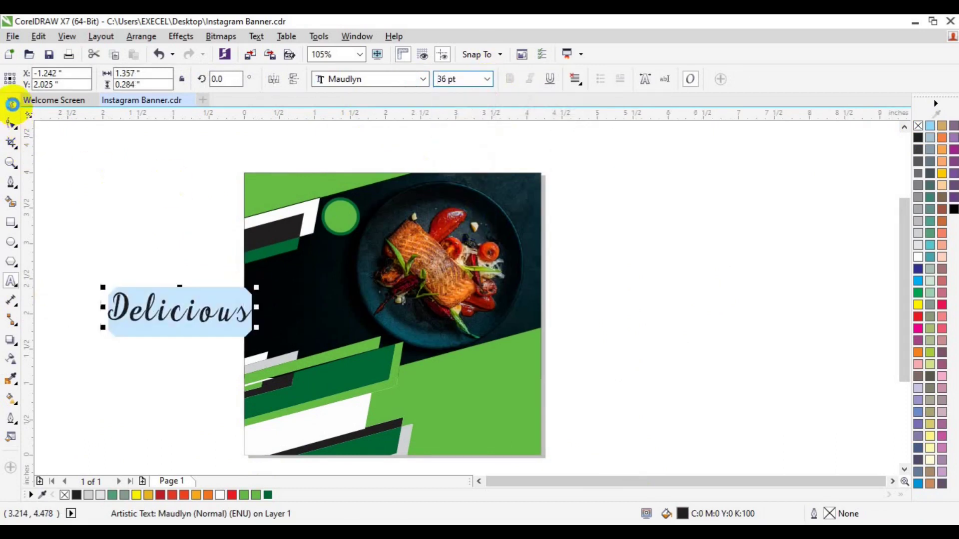
- Rotate 'Delicious' about 18°, move it onto the dark area, and make it white
{"action": "left_click", "coordinate": [10, 103]}
{"action": "left_click", "coordinate": [140, 302]}
{"action": "left_click_drag", "start_coordinate": [258, 290], "coordinate": [252, 258]}
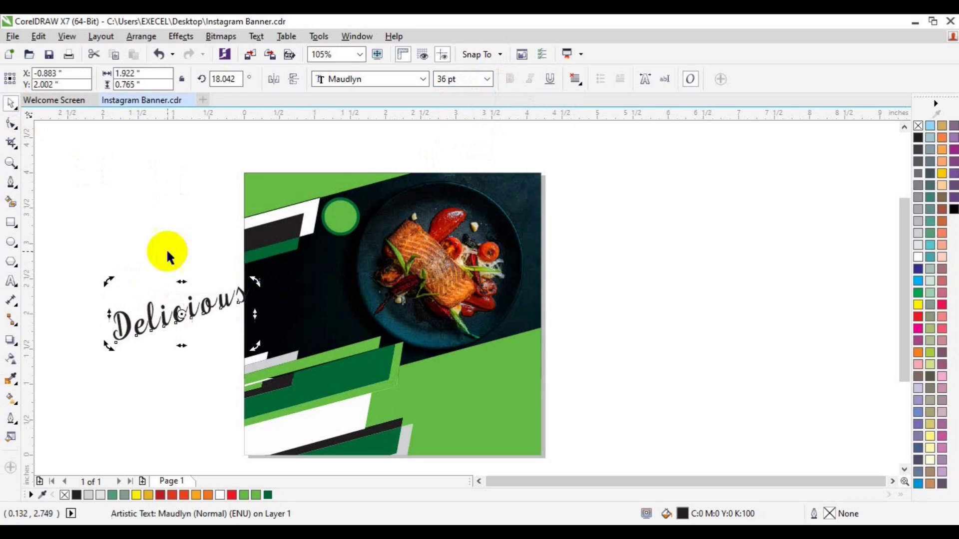
{"action": "left_click_drag", "start_coordinate": [176, 314], "coordinate": [310, 296]}
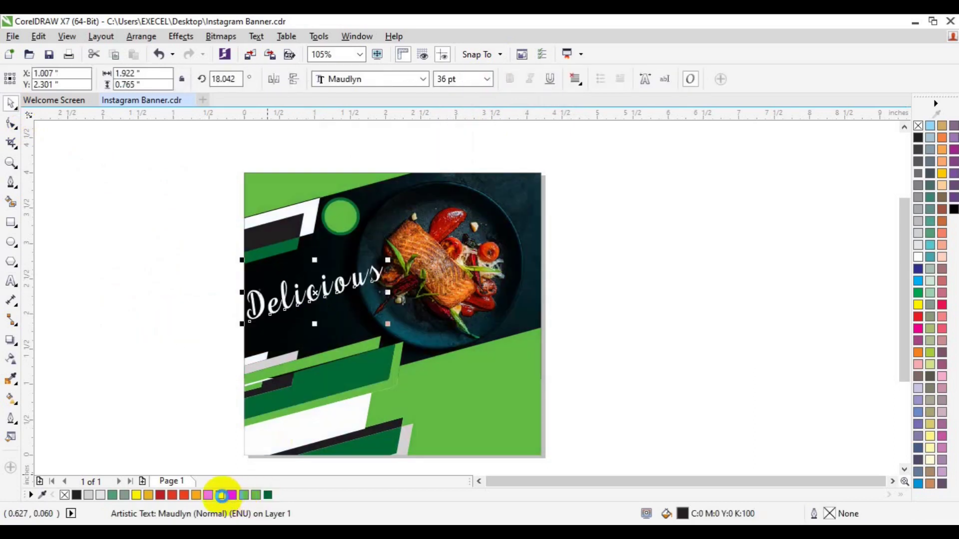
{"action": "left_click", "coordinate": [221, 495]}
- Reduce the 'Delicious' font size to 28 pt
{"action": "left_click", "coordinate": [448, 80]}
{"action": "type", "text": "0"}
{"action": "key", "text": "Return"}
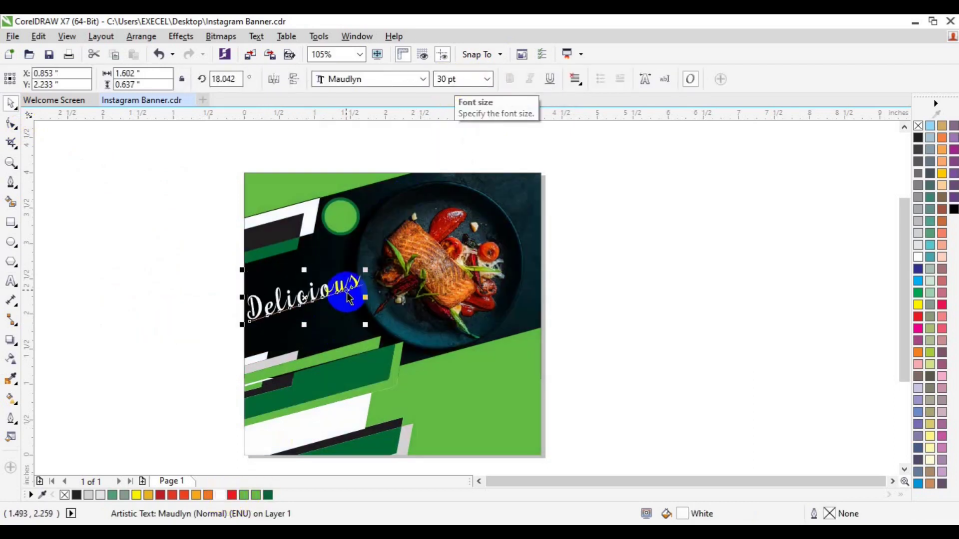
{"action": "left_click", "coordinate": [444, 79]}
{"action": "type", "text": "28"}
{"action": "key", "text": "Return"}
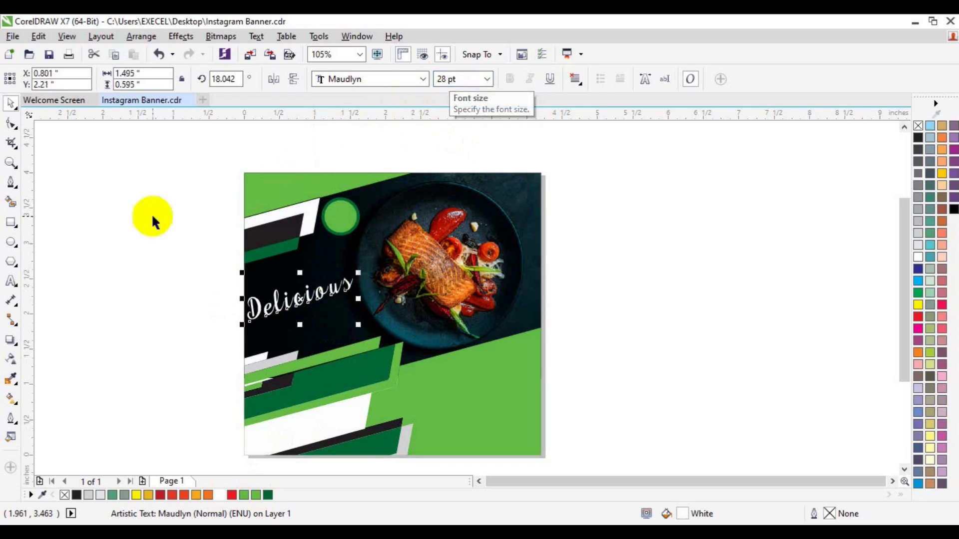
- Make a green offset copy of 'Delicious' as a shadow behind the white text
{"action": "left_click", "coordinate": [11, 163]}
{"action": "left_click", "coordinate": [340, 297]}
{"action": "mouse_move", "coordinate": [341, 297]}
{"action": "left_mouse_down"}
{"action": "mouse_move", "coordinate": [375, 263]}
{"action": "mouse_move", "coordinate": [375, 281]}
{"action": "left_mouse_up"}
{"action": "left_click", "coordinate": [337, 319]}
{"action": "left_click", "coordinate": [268, 495]}
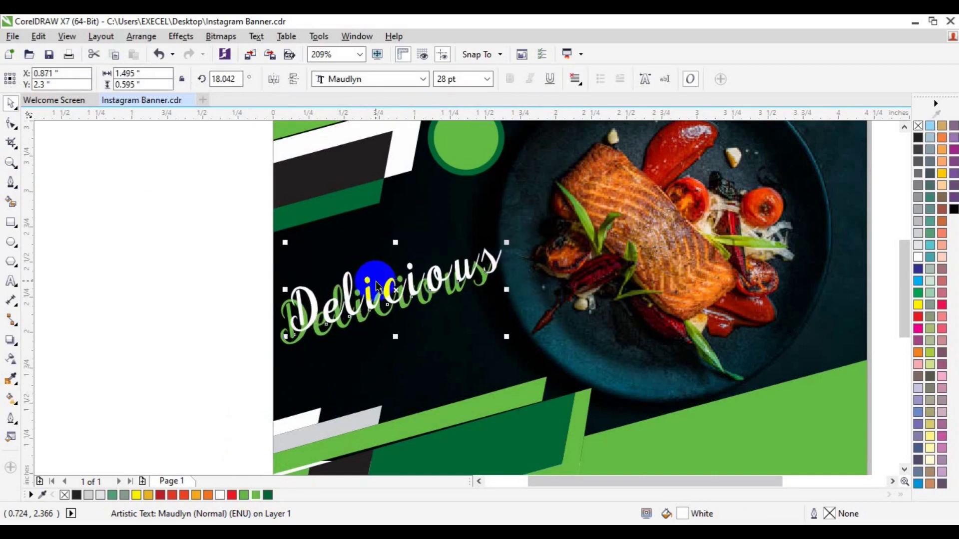
{"action": "left_click_drag", "start_coordinate": [374, 280], "coordinate": [374, 278]}
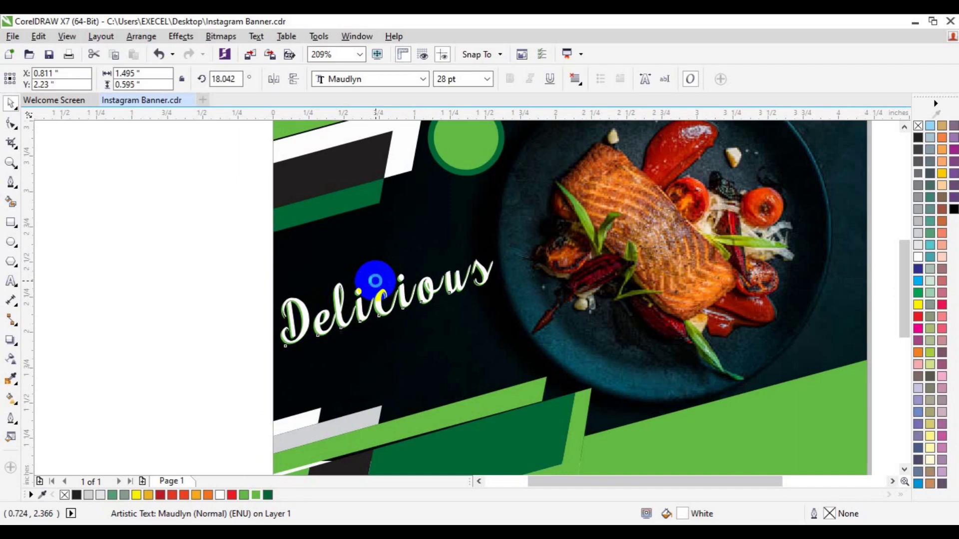
- Select both 'Delicious' text layers and group them with Ctrl+G
{"action": "left_click_drag", "start_coordinate": [154, 265], "coordinate": [385, 310]}
{"action": "left_click_drag", "start_coordinate": [153, 237], "coordinate": [539, 376]}
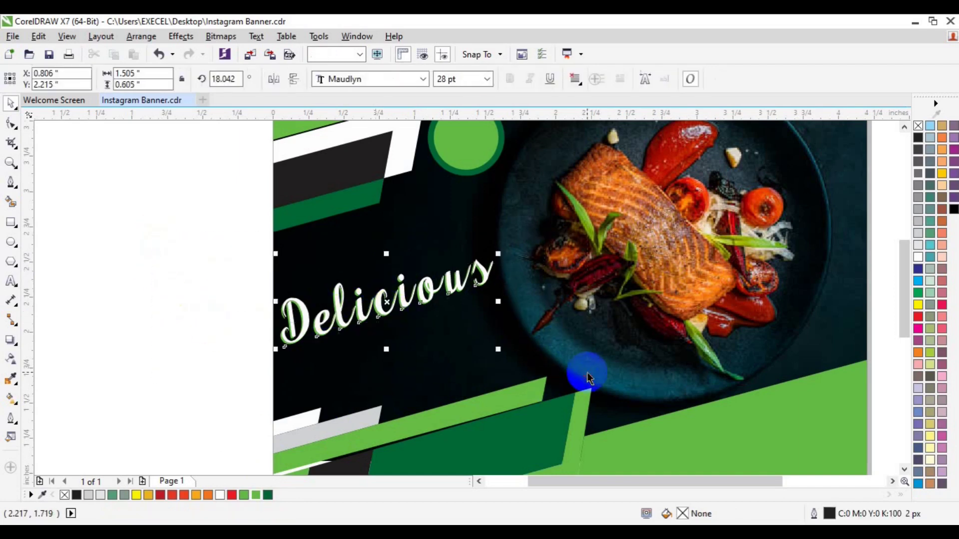
{"action": "key", "text": "ctrl+g"}
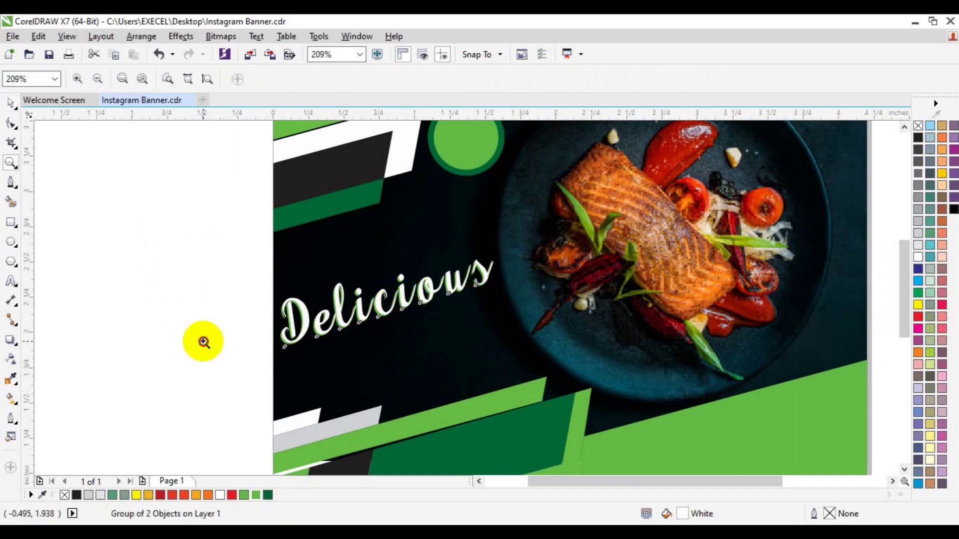
{"action": "left_click", "coordinate": [204, 341]}
{"action": "left_click", "coordinate": [892, 481]}
{"action": "left_click", "coordinate": [10, 281]}
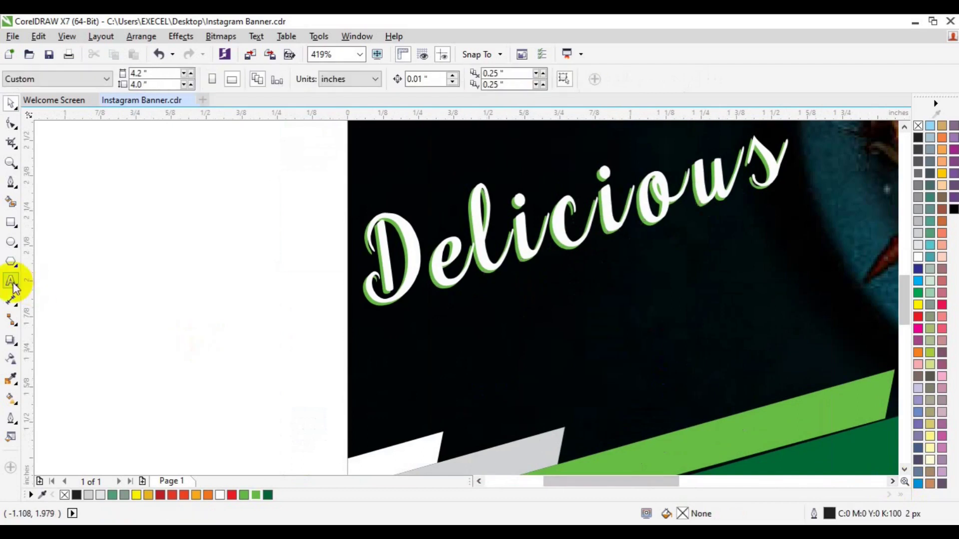
- Type 'FOOD' in green Lato Heavy at 12 pt
{"action": "left_click", "coordinate": [168, 314]}
{"action": "type", "text": "FOOD"}
{"action": "key", "text": "ctrl+a"}
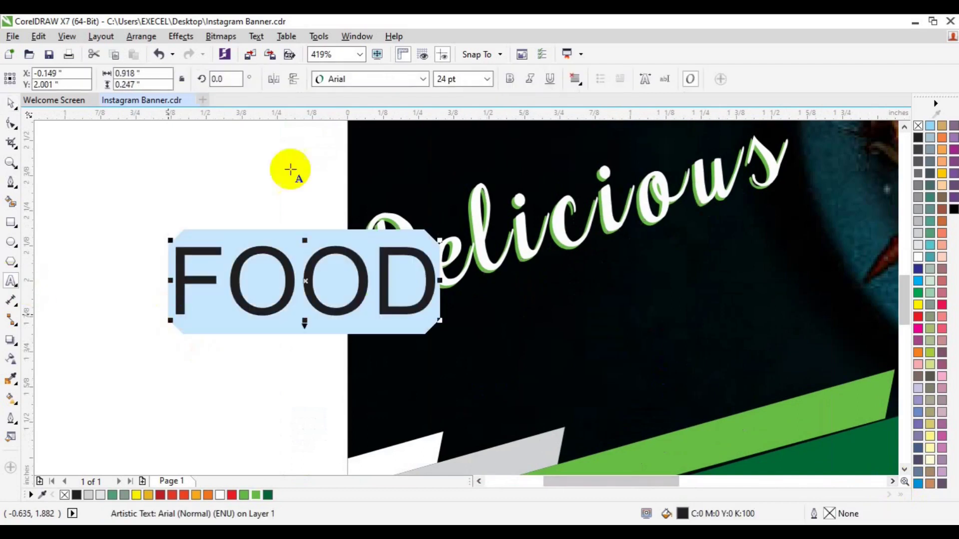
{"action": "left_click", "coordinate": [423, 79]}
{"action": "mouse_move", "coordinate": [364, 149]}
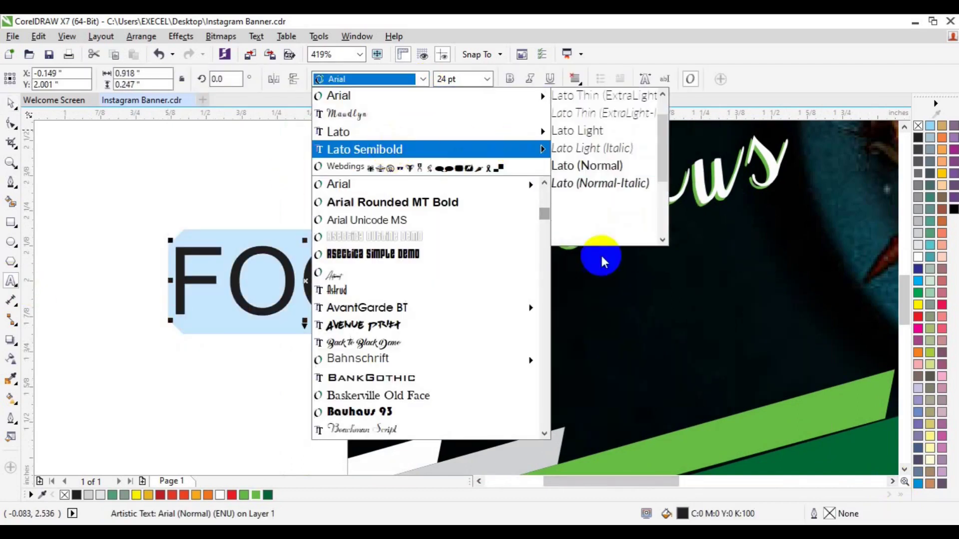
{"action": "left_click", "coordinate": [613, 394]}
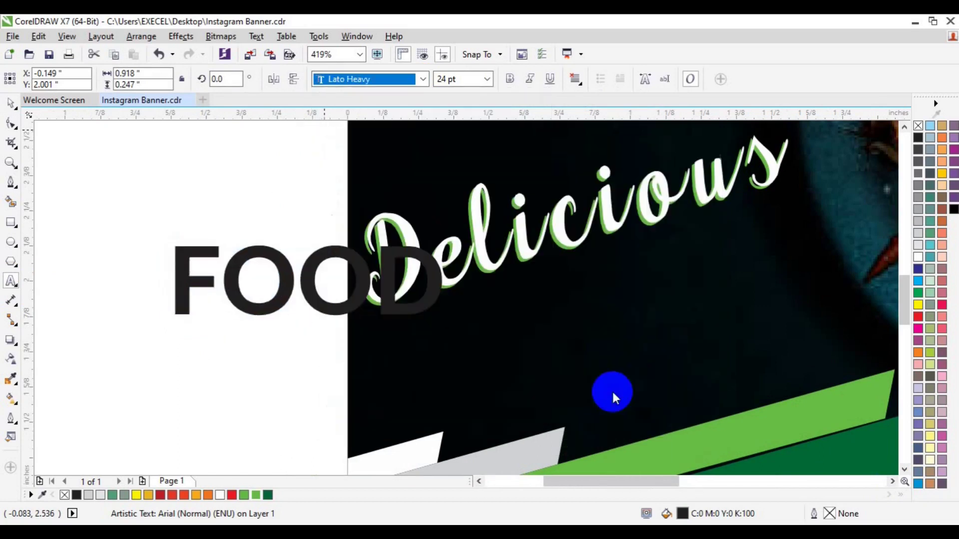
{"action": "left_click", "coordinate": [256, 495]}
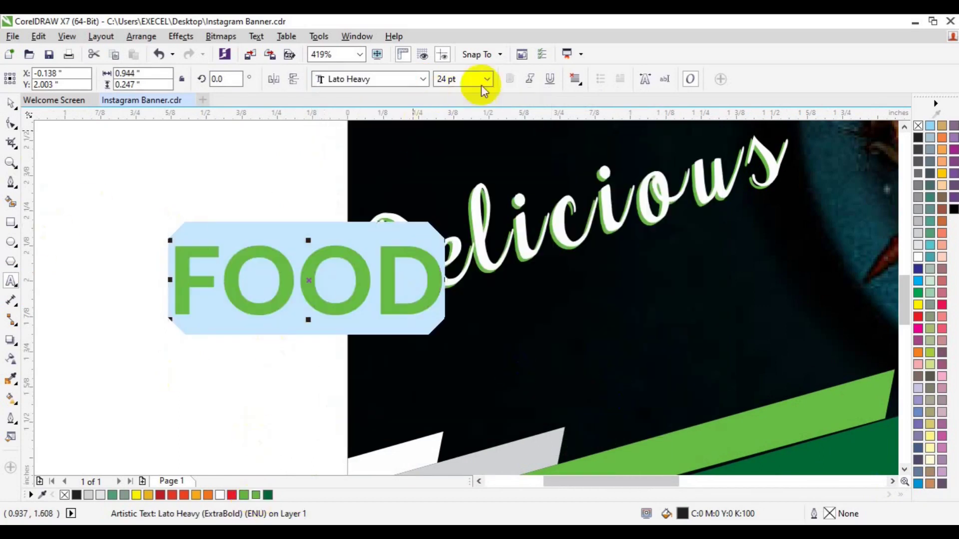
{"action": "left_click", "coordinate": [486, 79]}
{"action": "left_click", "coordinate": [460, 161]}
- Move 'FOOD' under 'Delicious' and tilt it to match the title's slant
{"action": "left_click", "coordinate": [12, 104]}
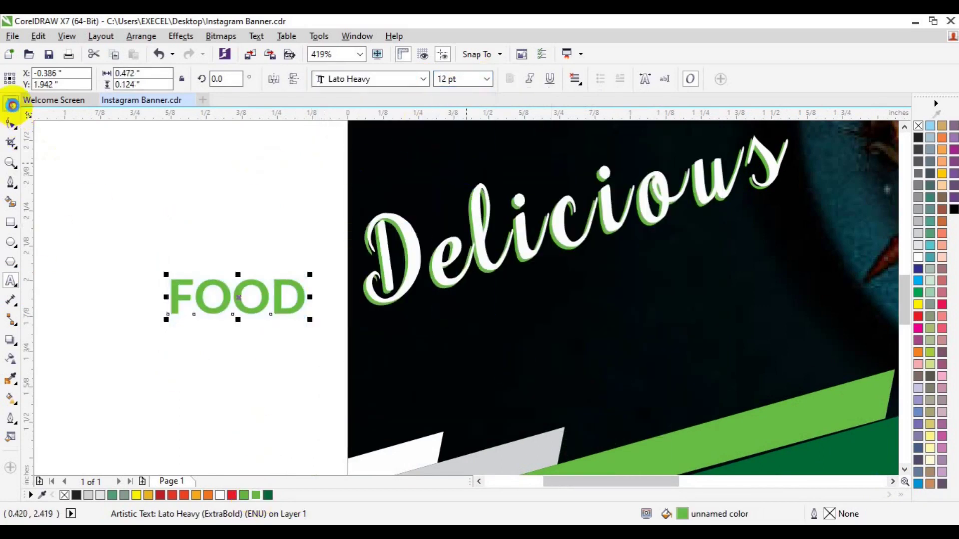
{"action": "left_click_drag", "start_coordinate": [229, 295], "coordinate": [627, 287]}
{"action": "left_click", "coordinate": [628, 287]}
{"action": "left_click_drag", "start_coordinate": [698, 313], "coordinate": [723, 289]}
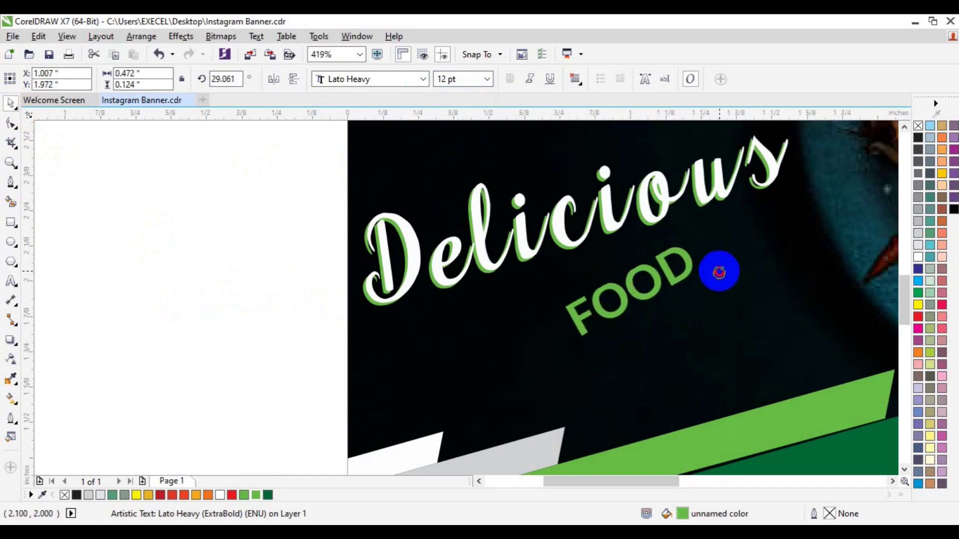
{"action": "left_click", "coordinate": [385, 337]}
{"action": "left_click_drag", "start_coordinate": [642, 288], "coordinate": [718, 247]}
- Enlarge 'FOOD' to 16 pt and right-align it beneath 'Delicious'
{"action": "left_click", "coordinate": [453, 80]}
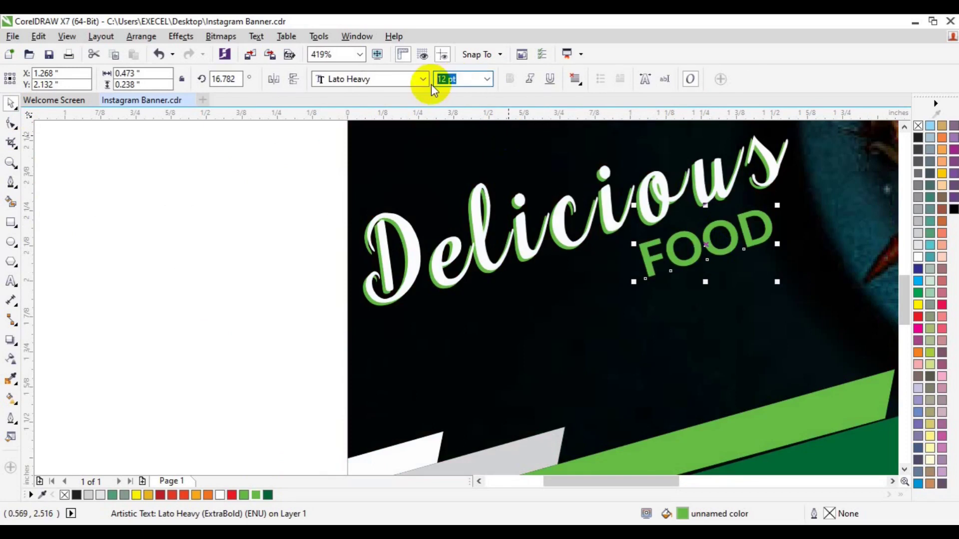
{"action": "type", "text": "16"}
{"action": "key", "text": "Return"}
{"action": "left_click", "coordinate": [567, 214], "text": "shift"}
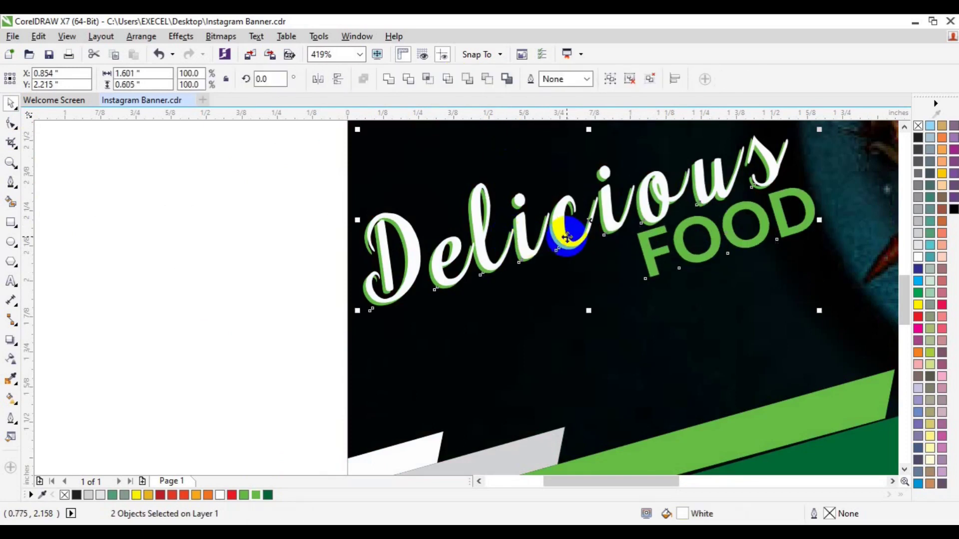
{"action": "key", "text": "r"}
{"action": "left_click", "coordinate": [689, 249]}
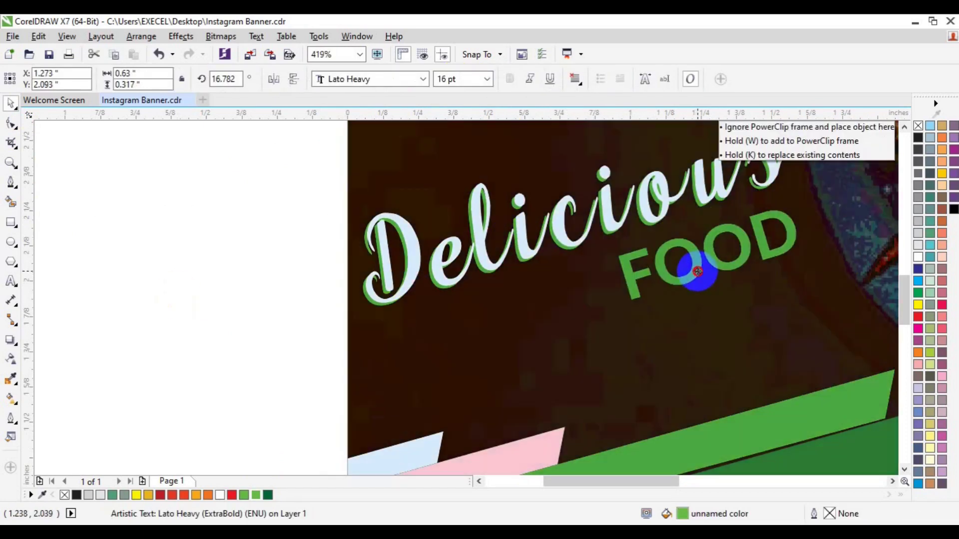
{"action": "left_click_drag", "start_coordinate": [689, 249], "coordinate": [699, 272]}
{"action": "key", "text": "Escape"}
- Zoom out to view the whole banner
{"action": "left_click", "coordinate": [10, 167]}
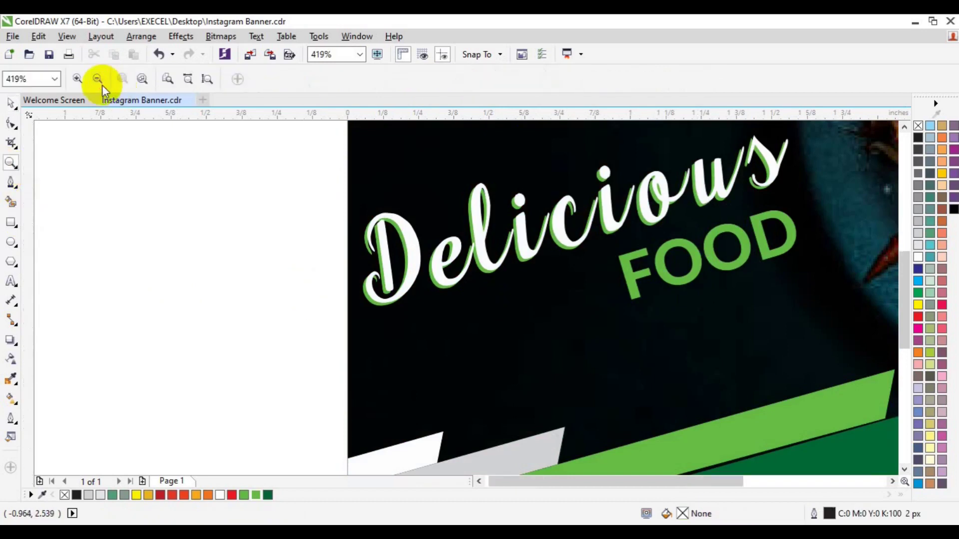
{"action": "left_click", "coordinate": [101, 81]}
{"action": "left_click", "coordinate": [893, 481]}
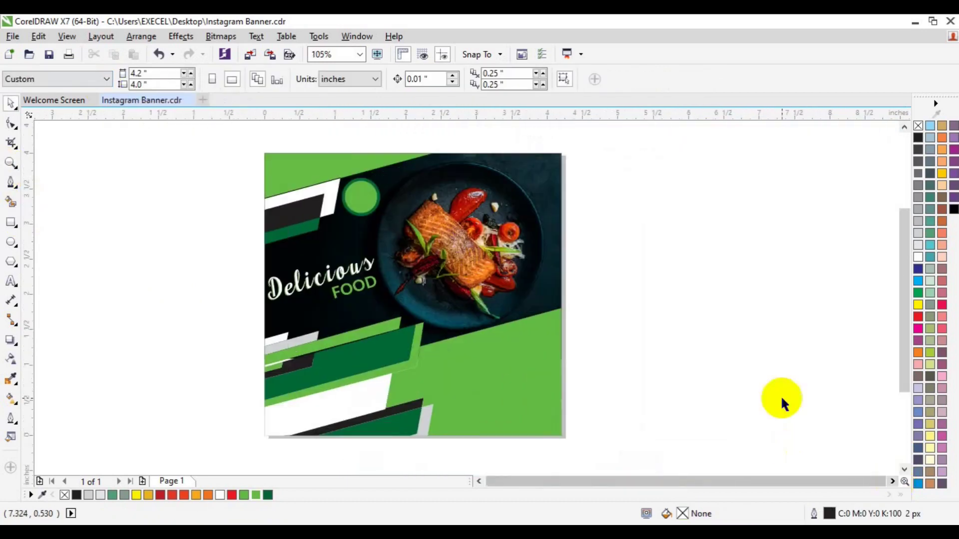
- Add 'ORDER NOW..!' text in Lato Semibold Italic at 16 pt
{"action": "left_click", "coordinate": [133, 414]}
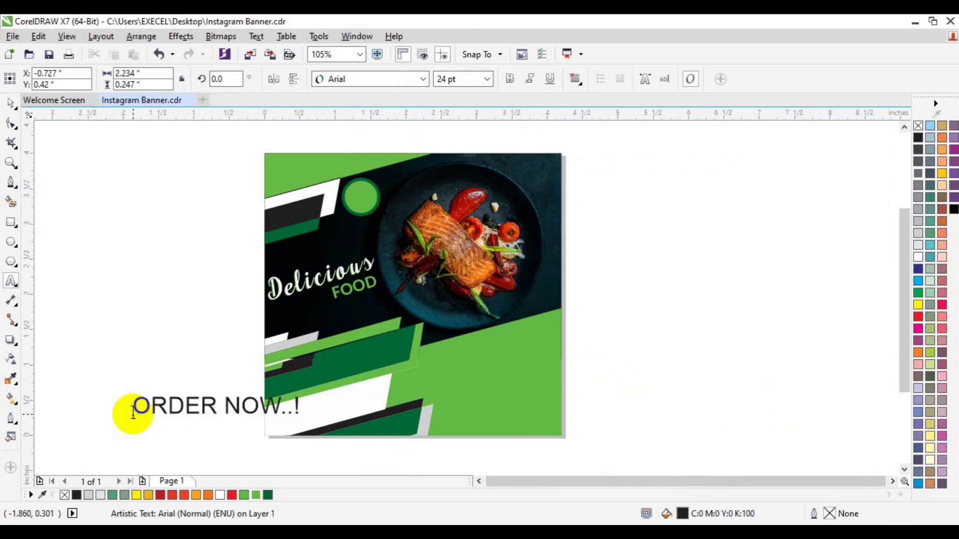
{"action": "left_click_drag", "start_coordinate": [133, 414], "coordinate": [300, 407]}
{"action": "left_click", "coordinate": [422, 79]}
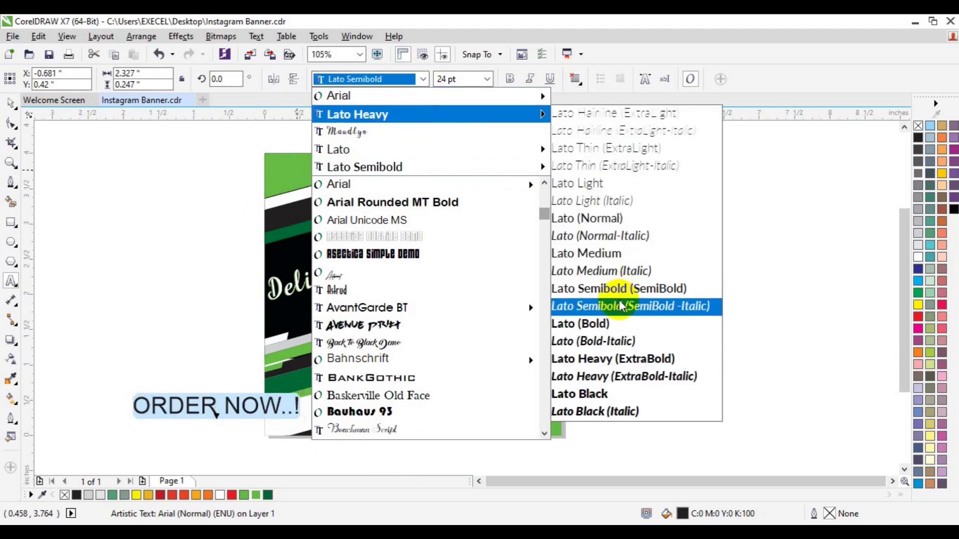
{"action": "left_click", "coordinate": [621, 306]}
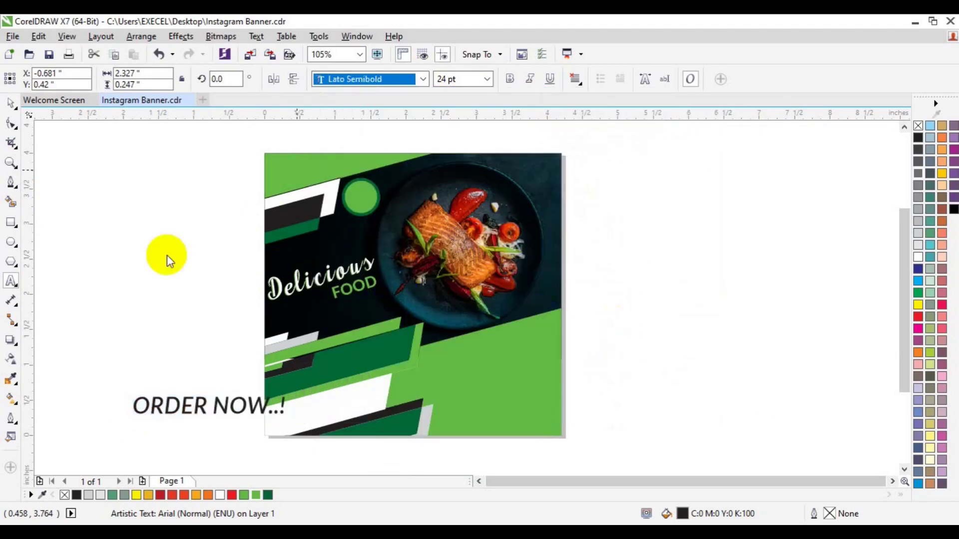
{"action": "left_click", "coordinate": [487, 78]}
{"action": "left_click", "coordinate": [457, 187]}
- Tilt 'ORDER NOW..!' to the strip's angle and place it on the white bottom strip
{"action": "left_click", "coordinate": [11, 104]}
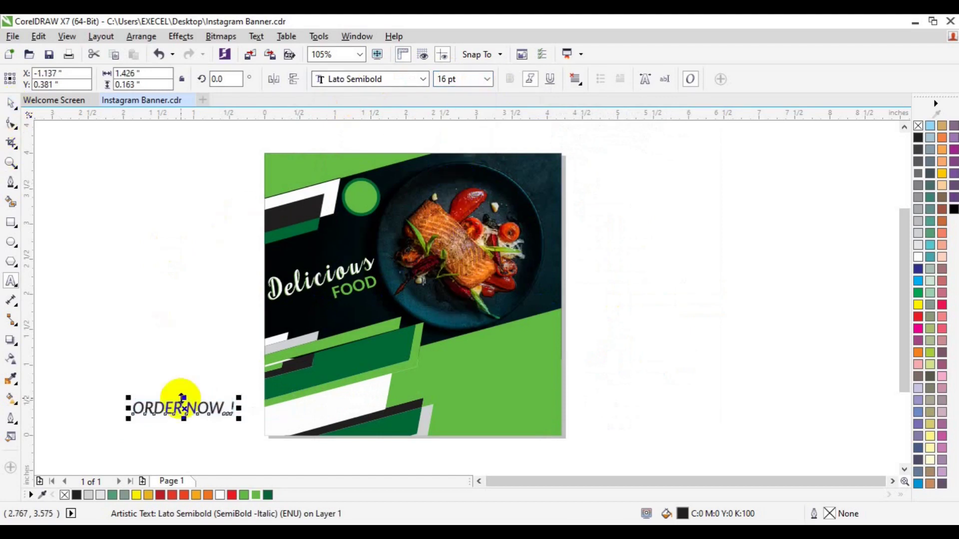
{"action": "left_click_drag", "start_coordinate": [182, 399], "coordinate": [294, 410]}
{"action": "left_click_drag", "start_coordinate": [353, 428], "coordinate": [144, 402]}
{"action": "left_click_drag", "start_coordinate": [257, 424], "coordinate": [300, 414]}
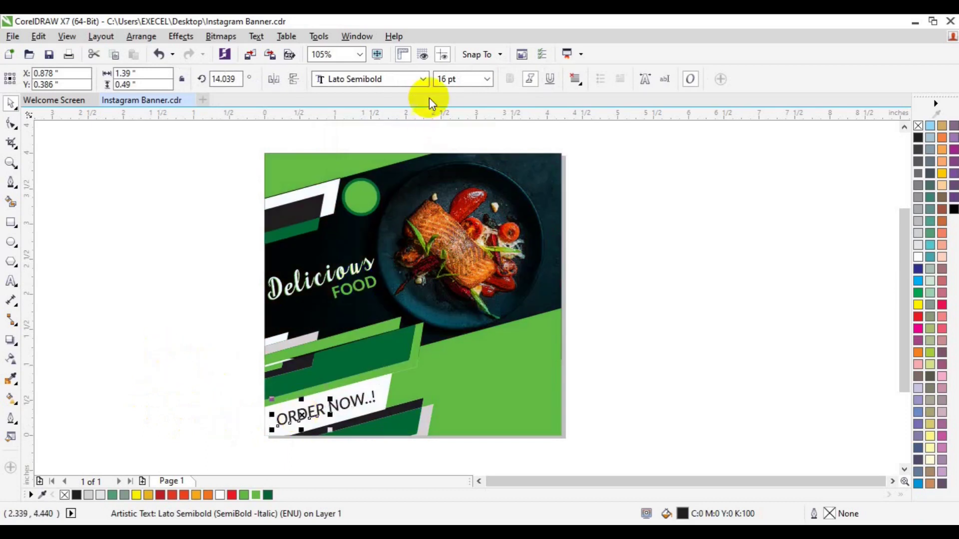
- Change 'ORDER NOW..!' to Lato Bold Italic
{"action": "left_click", "coordinate": [423, 79]}
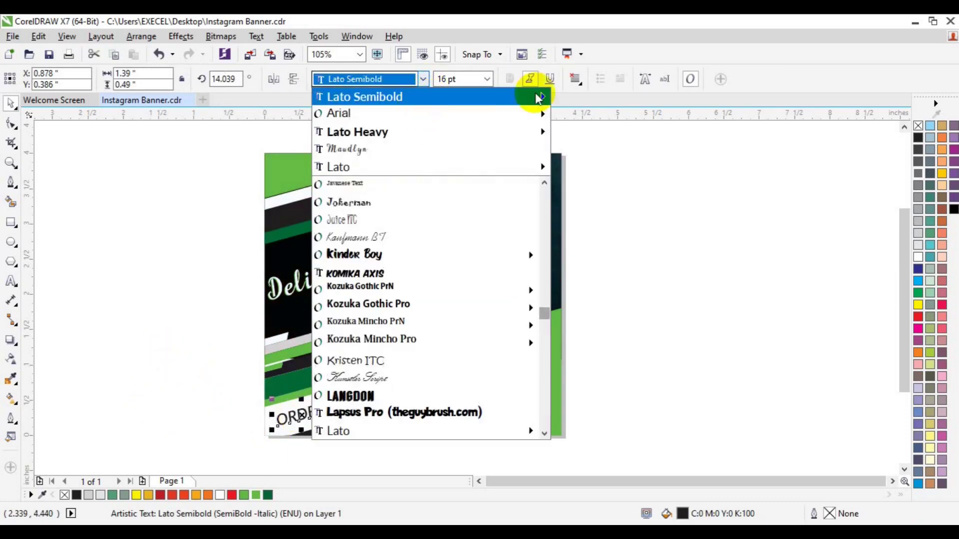
{"action": "mouse_move", "coordinate": [364, 97]}
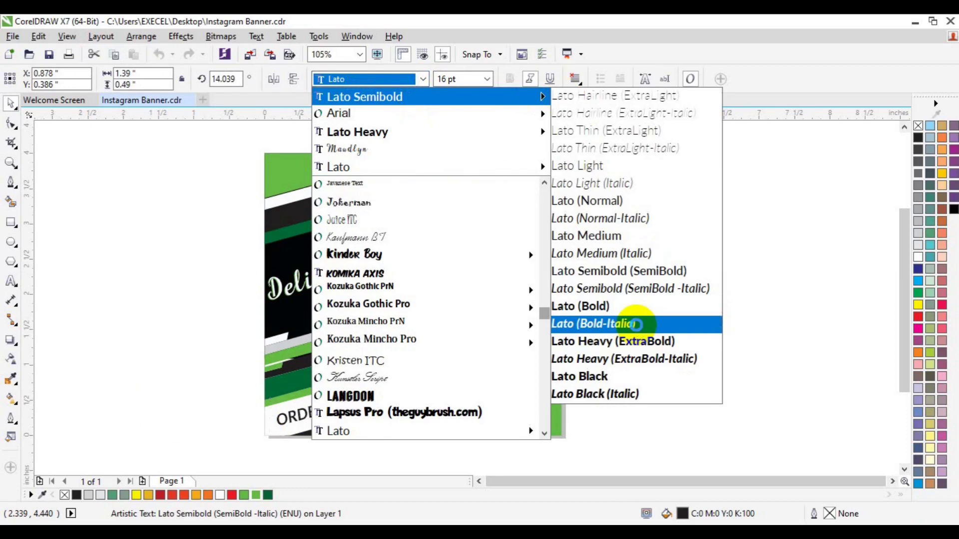
{"action": "left_click", "coordinate": [636, 324]}
{"action": "left_click", "coordinate": [379, 397], "text": "shift"}
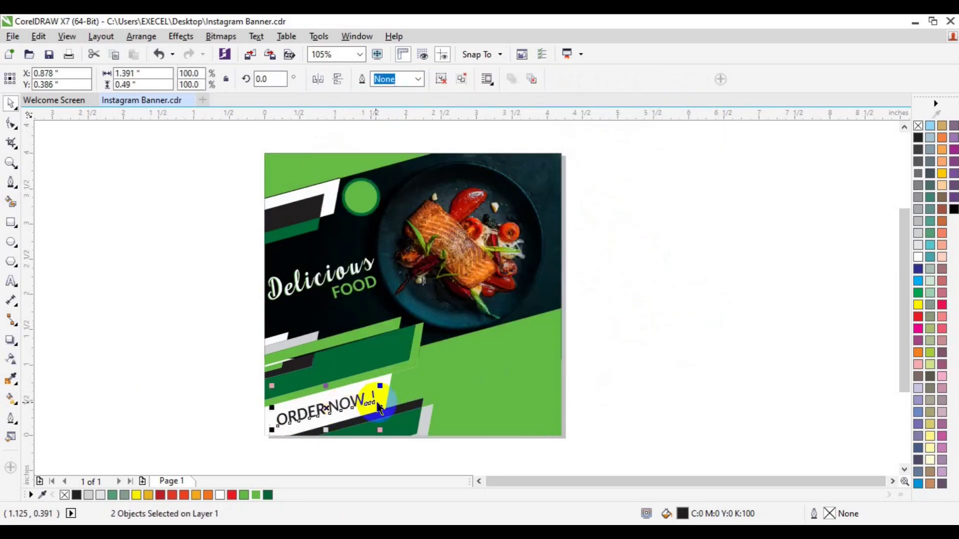
{"action": "key", "text": "ctrl+g"}
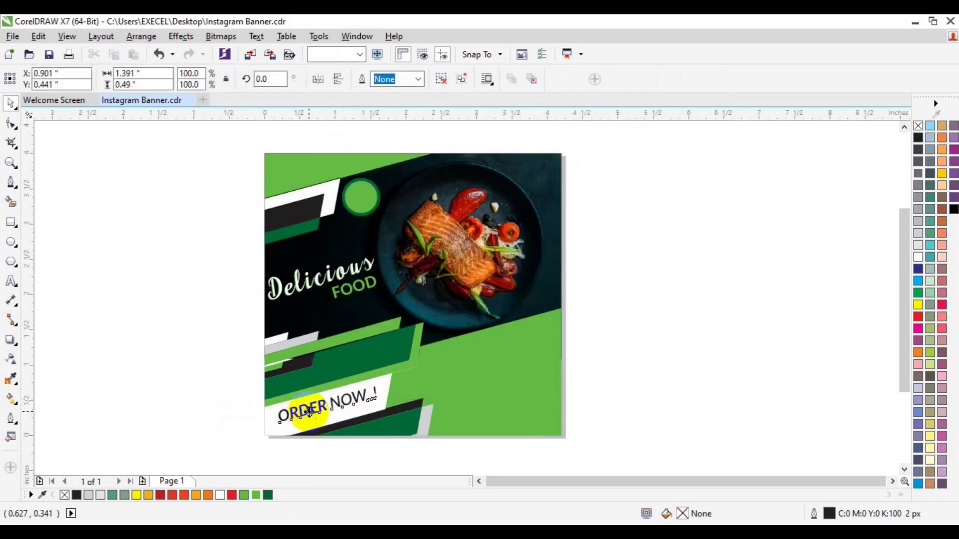
{"action": "key", "text": "ctrl+z"}
- Duplicate 'ORDER NOW..!', colour the copy green, offset it behind, and group both
{"action": "left_click", "coordinate": [505, 396]}
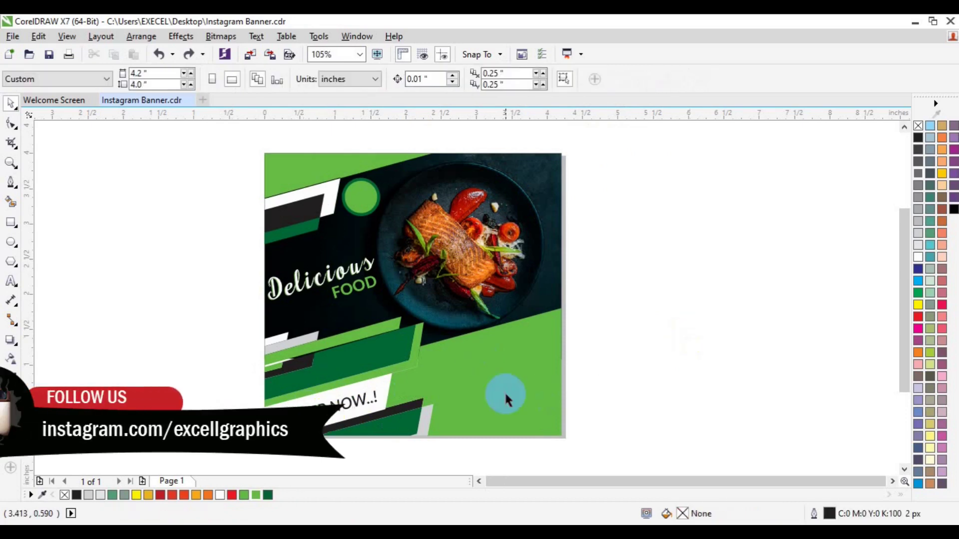
{"action": "key", "text": "z"}
{"action": "left_click", "coordinate": [313, 385]}
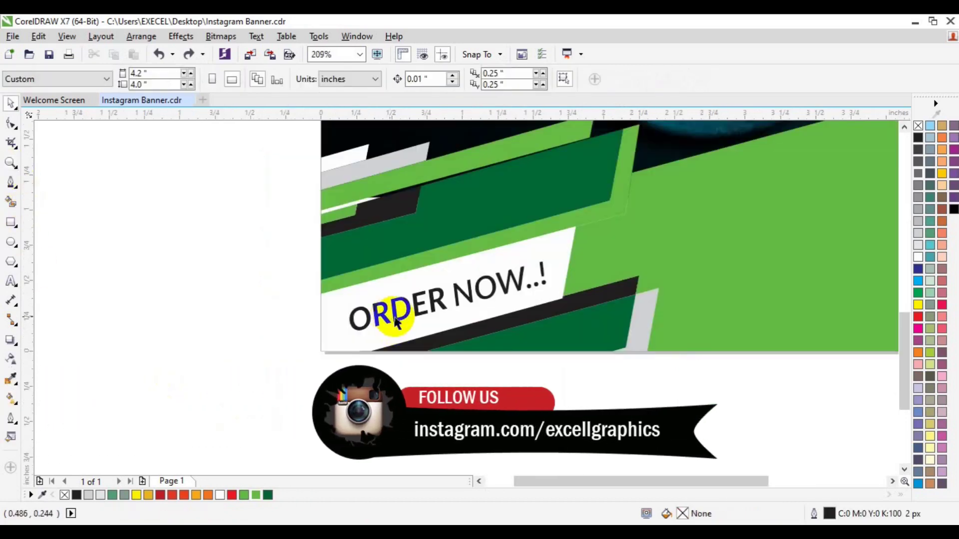
{"action": "left_click", "coordinate": [394, 319]}
{"action": "key", "text": "ctrl+d"}
{"action": "left_click", "coordinate": [255, 495]}
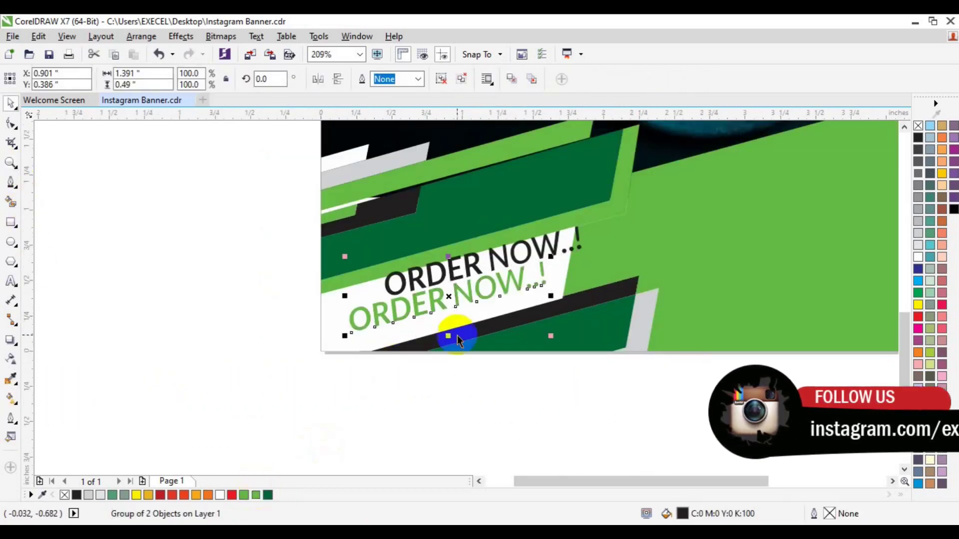
{"action": "left_click", "coordinate": [456, 298], "text": "shift"}
{"action": "key", "text": "e"}
{"action": "key", "text": "c"}
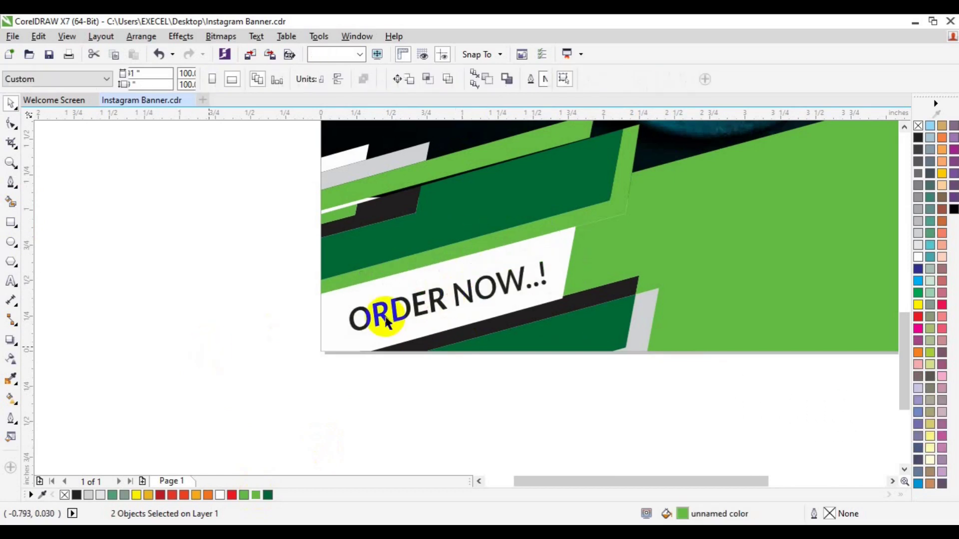
{"action": "key", "text": "ctrl+g"}
- Zoom out from the 'ORDER NOW..!' area to see the entire banner
{"action": "left_click", "coordinate": [192, 299]}
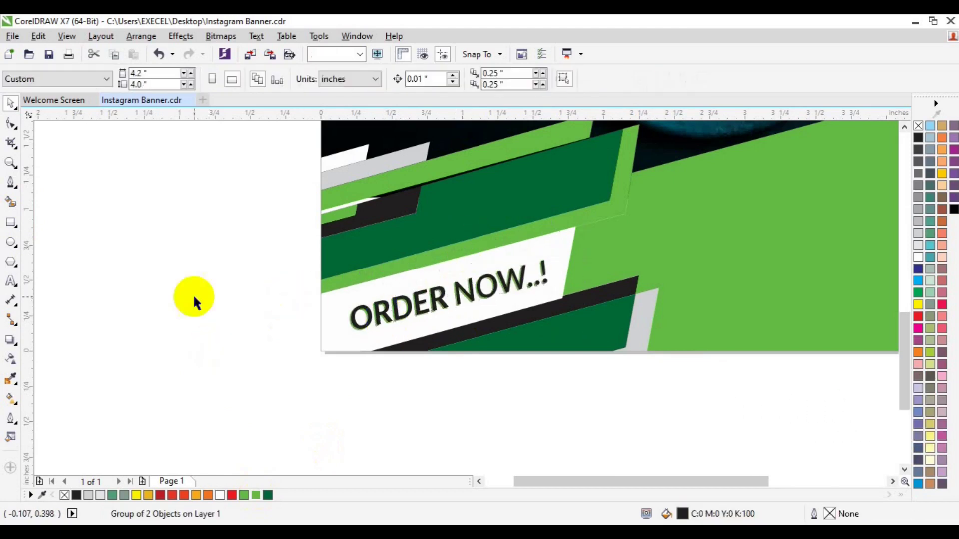
{"action": "left_click", "coordinate": [10, 163]}
{"action": "left_click", "coordinate": [96, 80]}
{"action": "left_click", "coordinate": [891, 482]}
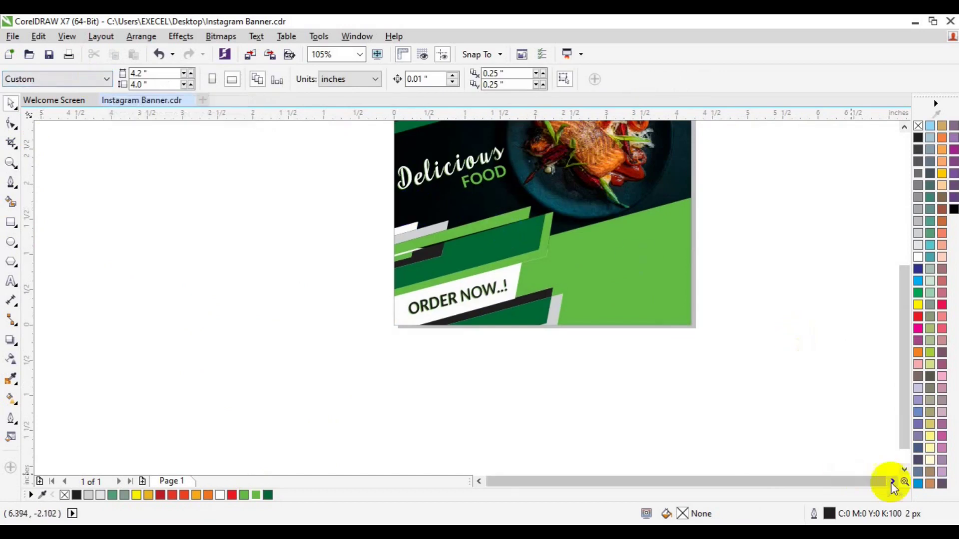
{"action": "left_click", "coordinate": [899, 172]}
{"action": "left_click", "coordinate": [905, 124]}
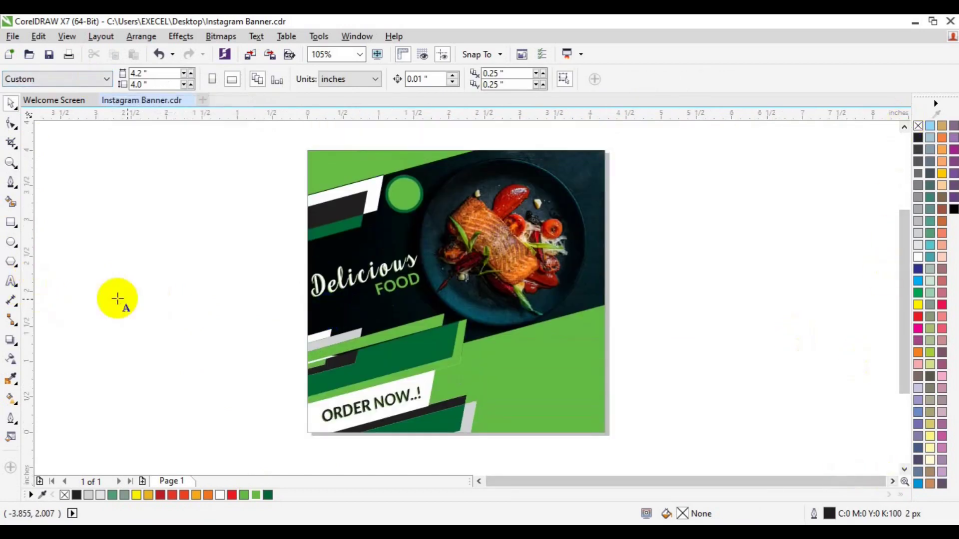
- Type the '5% OFF' text and set it to Lato Medium, 10 pt, centre-aligned
{"action": "left_click", "coordinate": [118, 299]}
{"action": "type", "text": "5"}
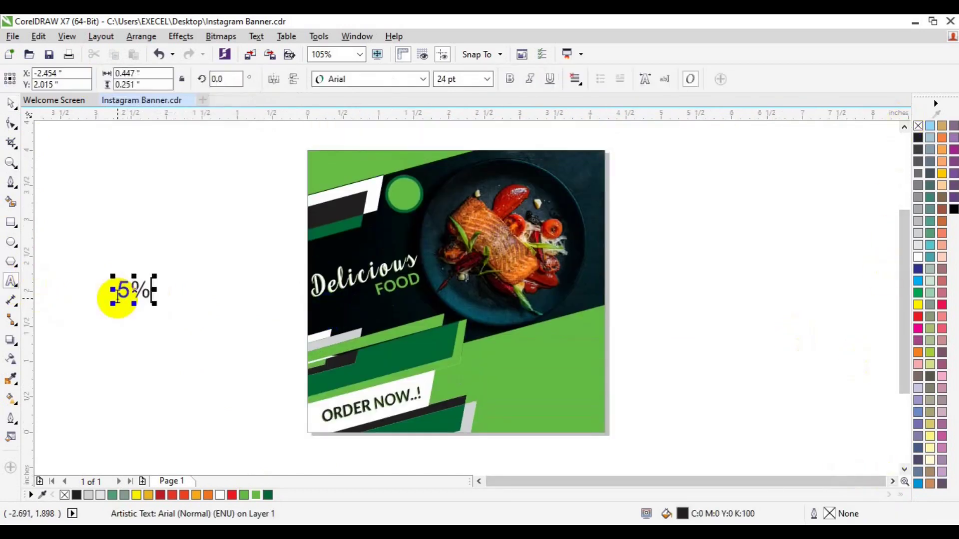
{"action": "key", "text": "ctrl+a"}
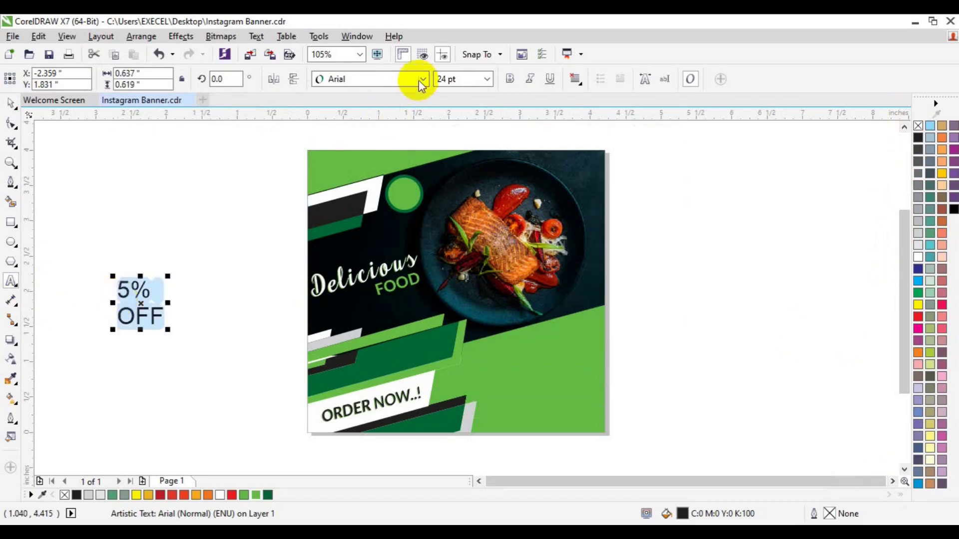
{"action": "left_click", "coordinate": [422, 79]}
{"action": "mouse_move", "coordinate": [337, 132]}
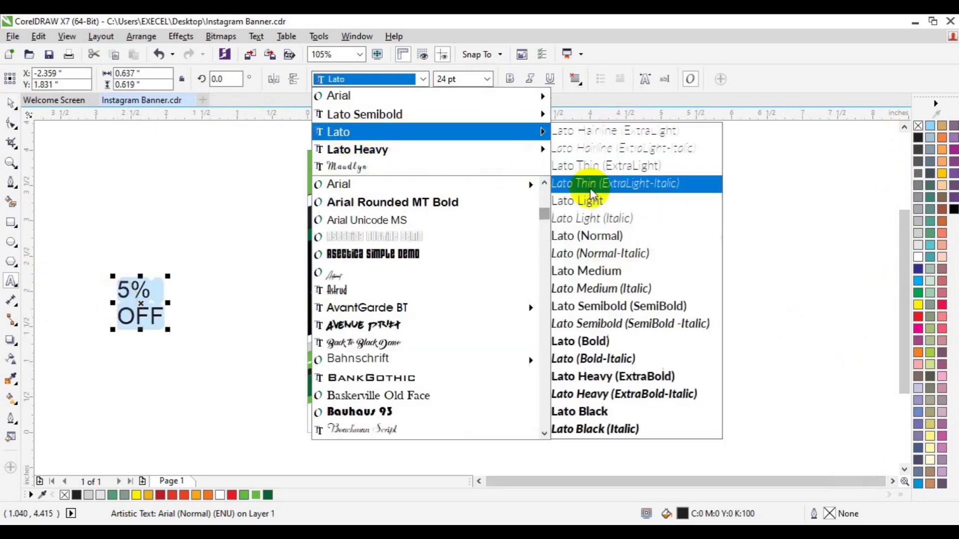
{"action": "left_click", "coordinate": [587, 274]}
{"action": "left_click", "coordinate": [487, 81]}
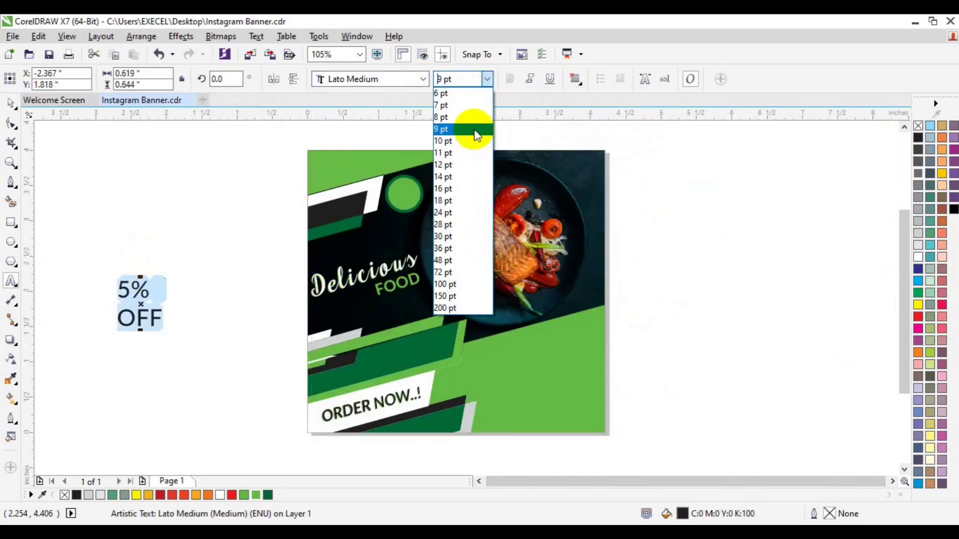
{"action": "left_click", "coordinate": [472, 142]}
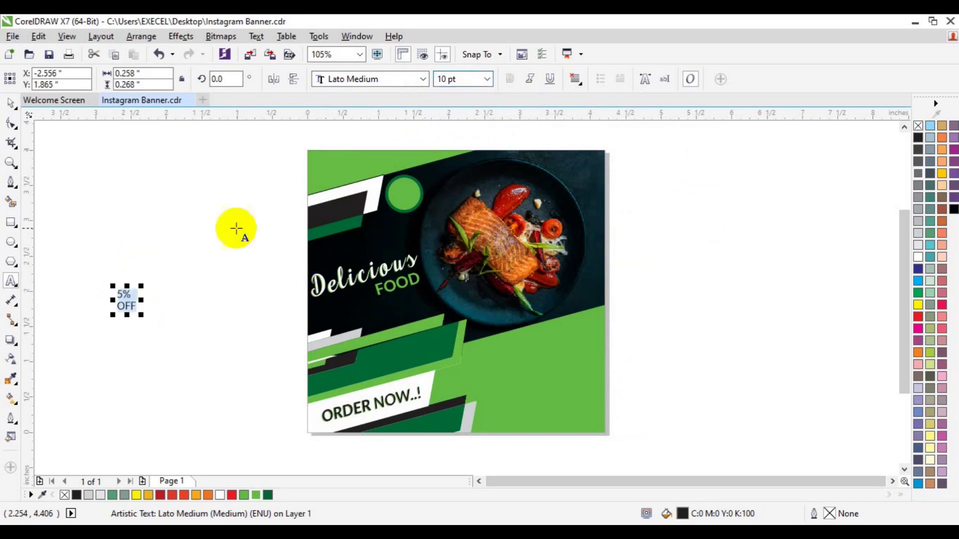
{"action": "left_click", "coordinate": [574, 80]}
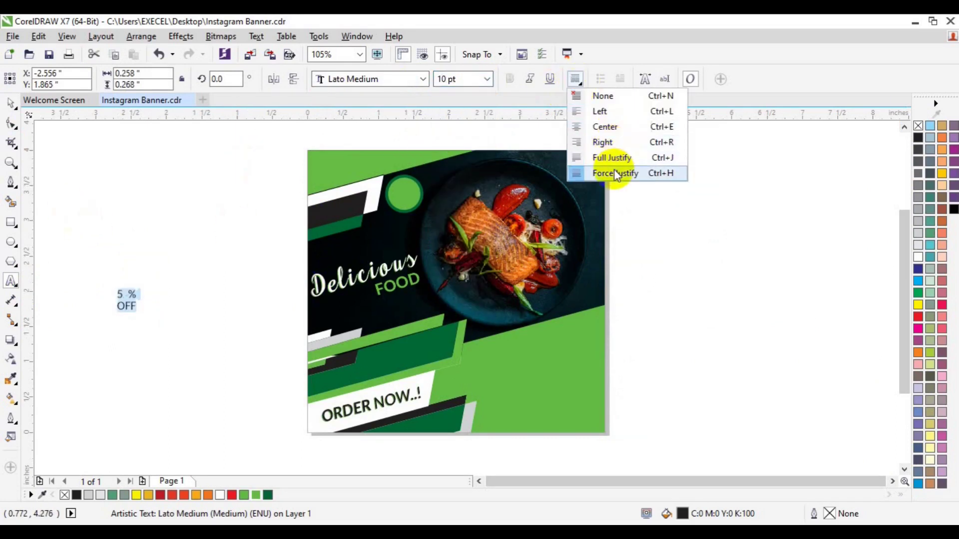
{"action": "left_click", "coordinate": [605, 126]}
- Place the '5% OFF' text on the green circle, make it white, and shrink the circle
{"action": "left_click", "coordinate": [10, 102]}
{"action": "left_click_drag", "start_coordinate": [127, 300], "coordinate": [392, 194]}
{"action": "left_click_drag", "start_coordinate": [402, 193], "coordinate": [404, 193]}
{"action": "left_click", "coordinate": [917, 257]}
{"action": "left_click", "coordinate": [411, 212]}
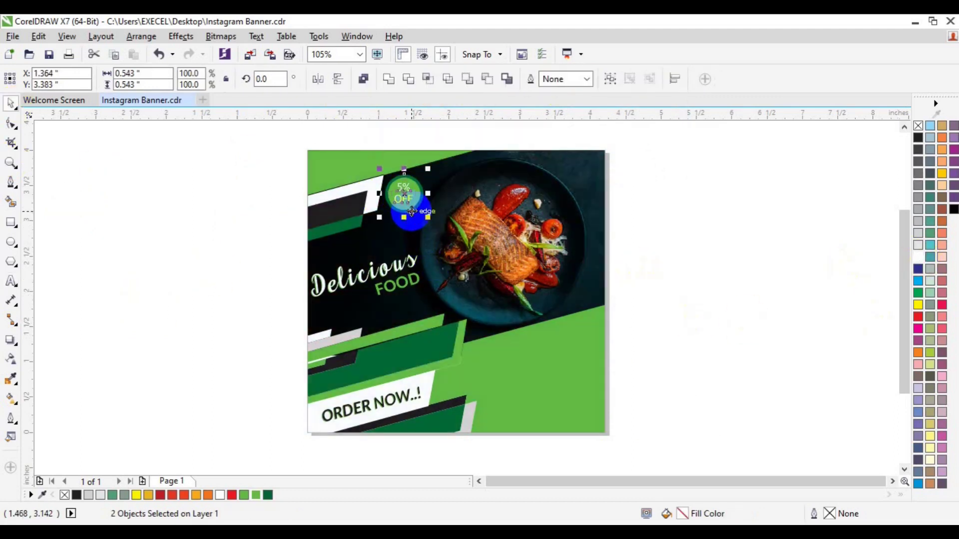
{"action": "left_click", "coordinate": [676, 214]}
{"action": "left_click", "coordinate": [407, 202]}
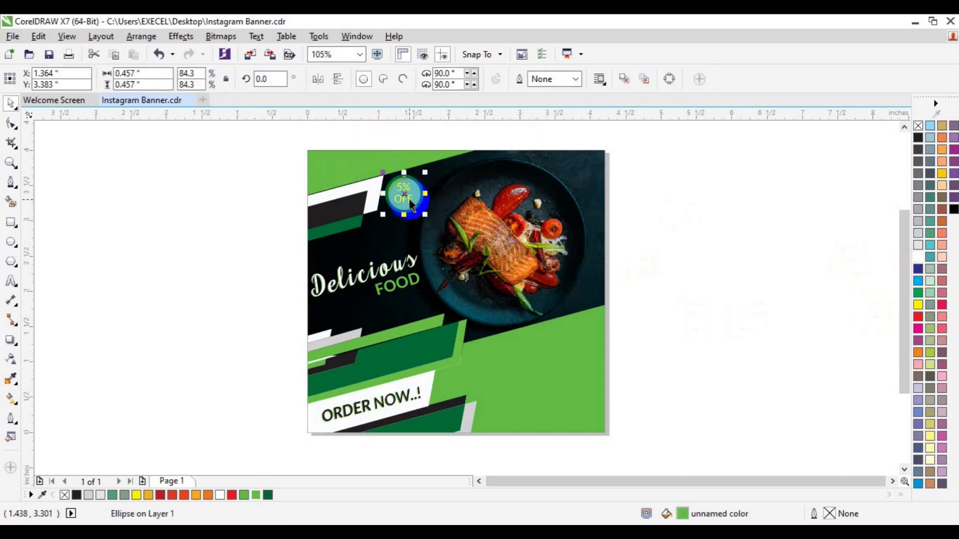
- Change the badge text font to Lato
{"action": "left_click", "coordinate": [404, 200]}
{"action": "left_click", "coordinate": [423, 79]}
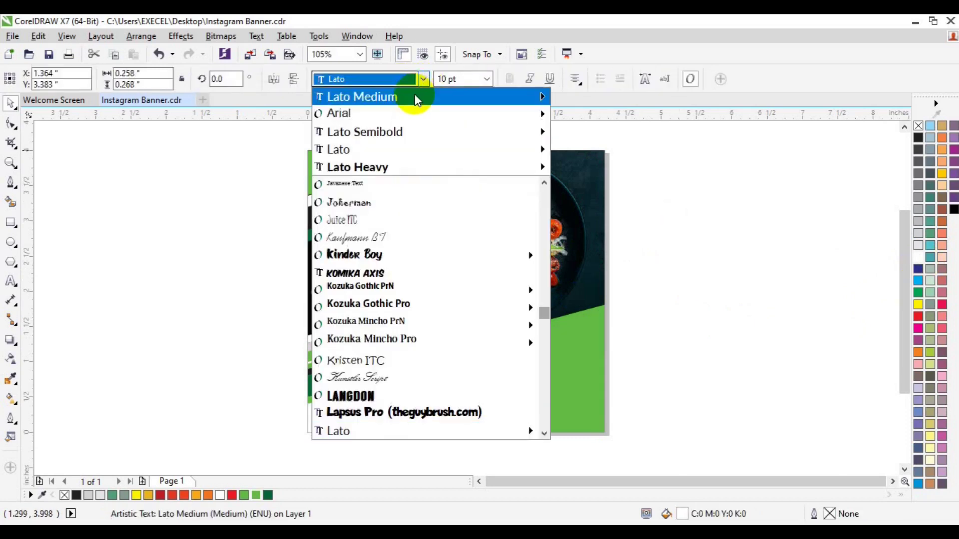
{"action": "left_click", "coordinate": [607, 299]}
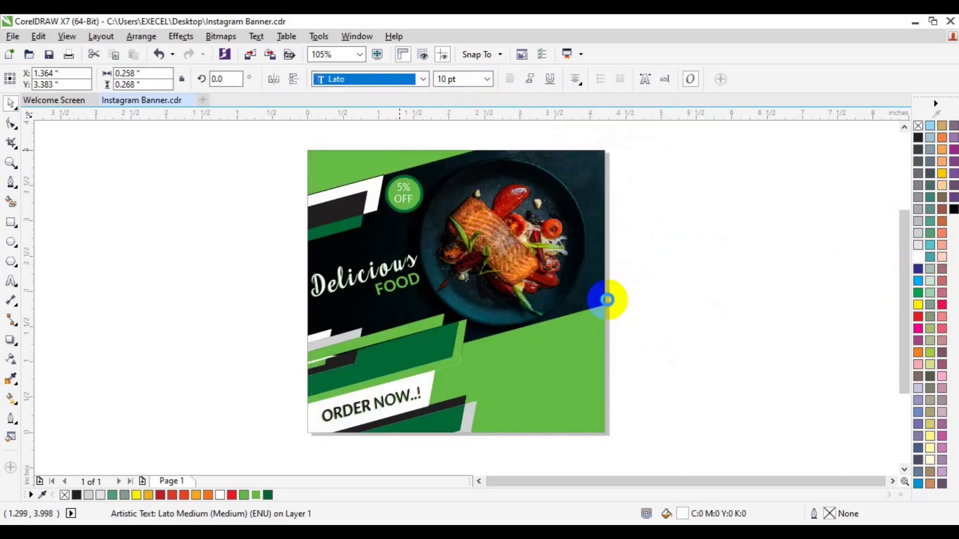
{"action": "left_click", "coordinate": [404, 200]}
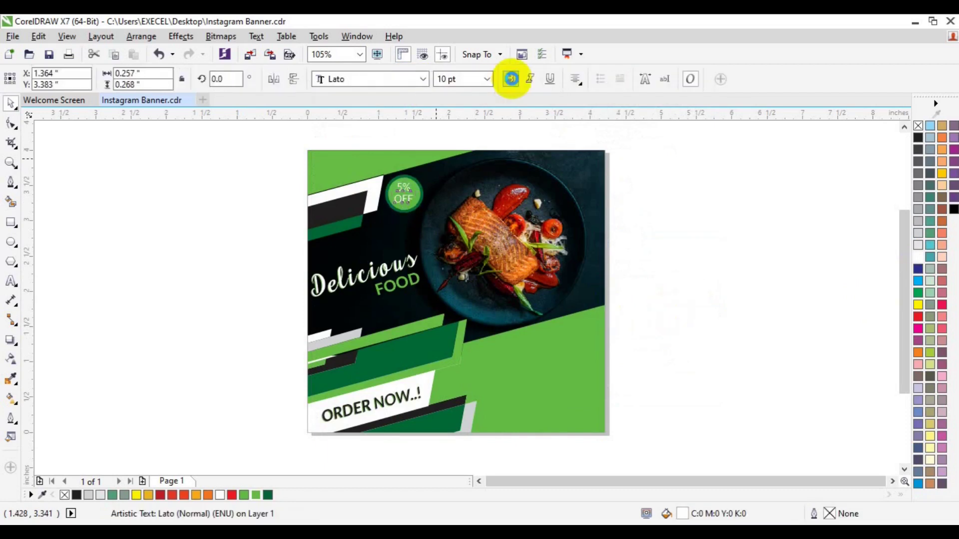
{"action": "left_click", "coordinate": [642, 234]}
- Group the dark social icon row in 70.cdr and carry it into the banner document
{"action": "left_click_drag", "start_coordinate": [271, 310], "coordinate": [472, 359]}
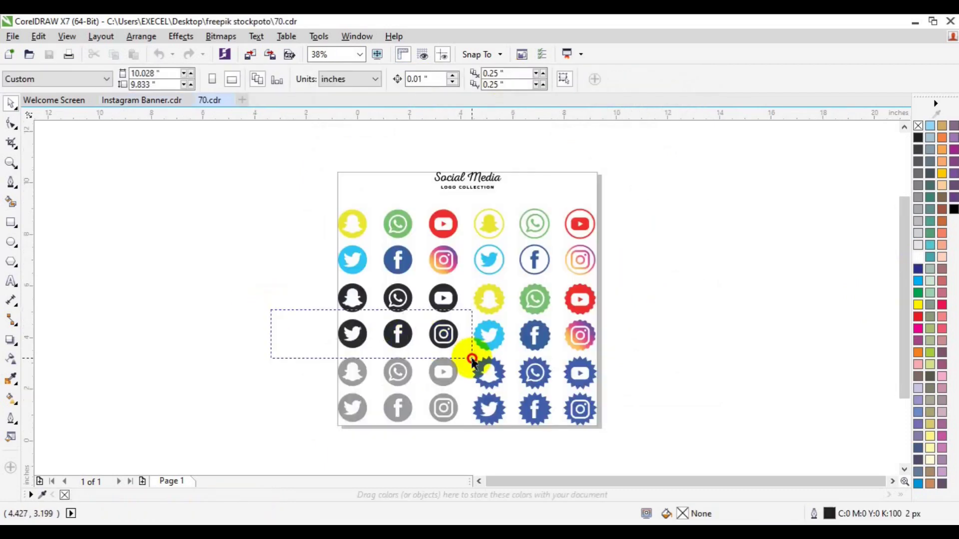
{"action": "key", "text": "ctrl+g"}
{"action": "left_click_drag", "start_coordinate": [398, 333], "coordinate": [258, 333]}
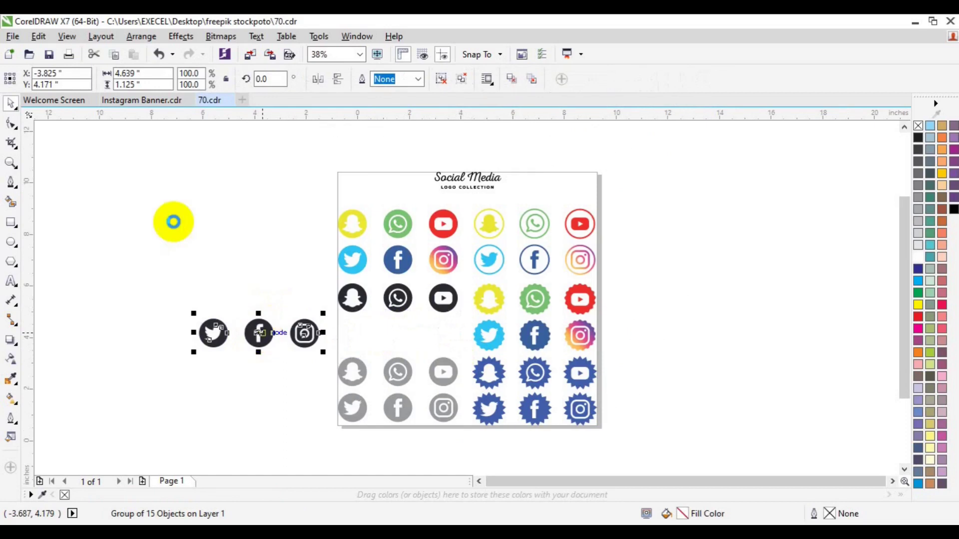
{"action": "left_click_drag", "start_coordinate": [258, 319], "coordinate": [225, 250]}
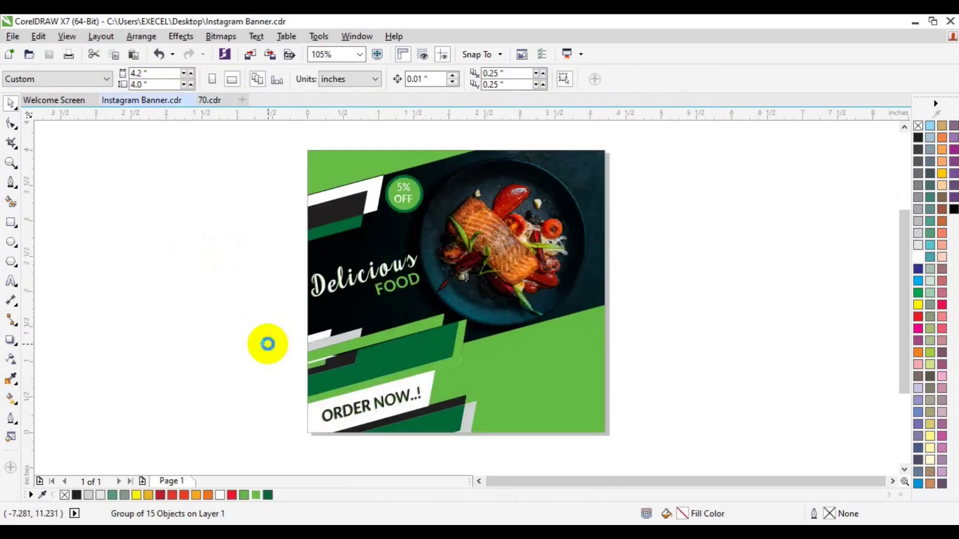
- Centre the icon group, scale it to about 27%, and place it at the banner's lower right
{"action": "key", "text": "p"}
{"action": "mouse_move", "coordinate": [626, 332]}
{"action": "left_mouse_down"}
{"action": "mouse_move", "coordinate": [457, 305]}
{"action": "mouse_move", "coordinate": [545, 400]}
{"action": "left_mouse_up"}
{"action": "left_click", "coordinate": [622, 391]}
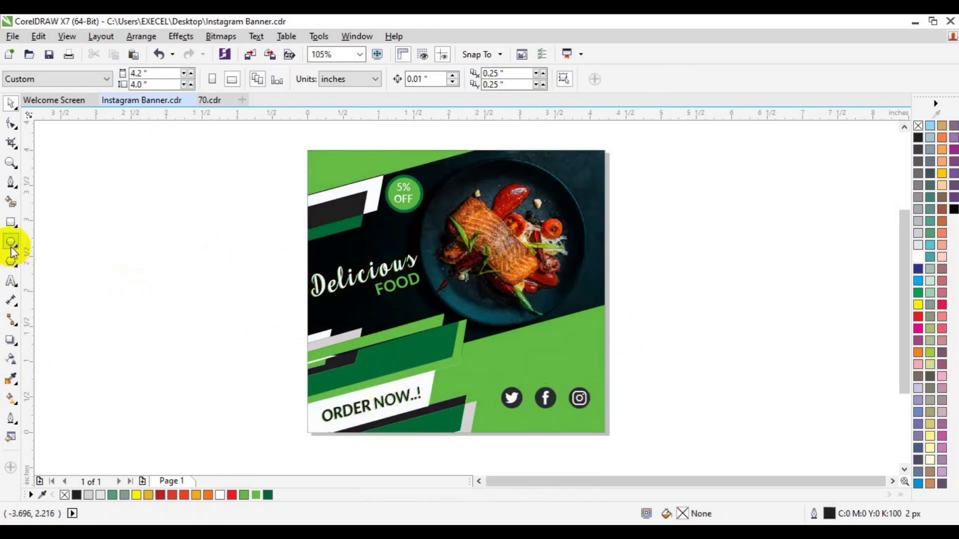
{"action": "left_click", "coordinate": [10, 162]}
{"action": "left_click", "coordinate": [555, 406]}
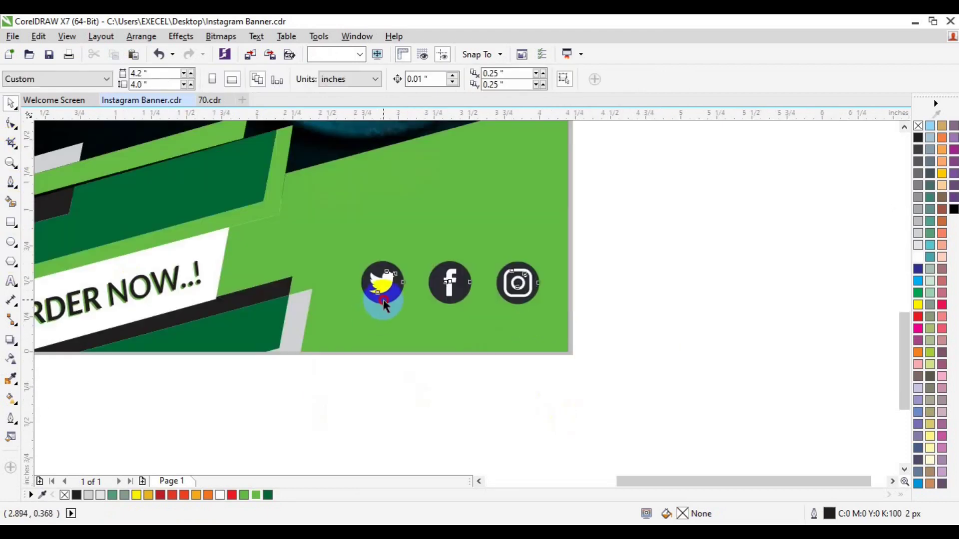
- Ungroup the icons and give the three circles a white fill with a 4 px dark green outline
{"action": "left_click", "coordinate": [381, 280]}
{"action": "left_click", "coordinate": [443, 79]}
{"action": "left_click", "coordinate": [390, 305]}
{"action": "left_click", "coordinate": [451, 299], "text": "shift"}
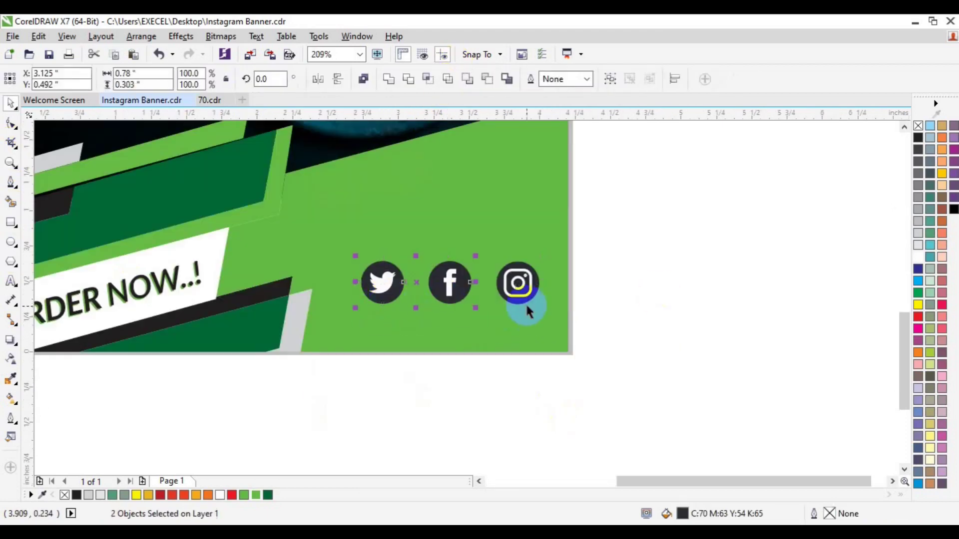
{"action": "left_click", "coordinate": [219, 495]}
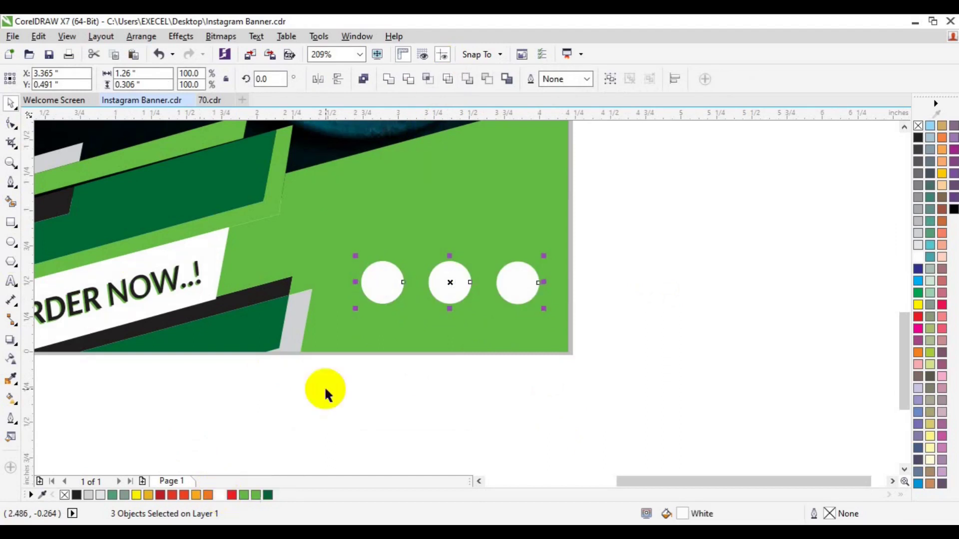
{"action": "left_click", "coordinate": [587, 79]}
{"action": "left_click", "coordinate": [571, 151]}
{"action": "right_click", "coordinate": [255, 495]}
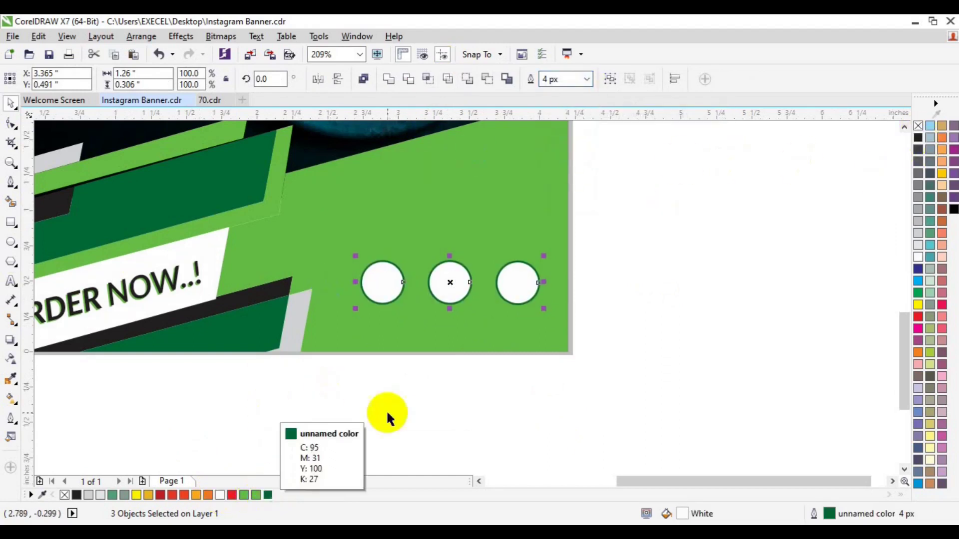
- Colour the Instagram, Facebook and Twitter logos green
{"action": "left_click", "coordinate": [519, 286]}
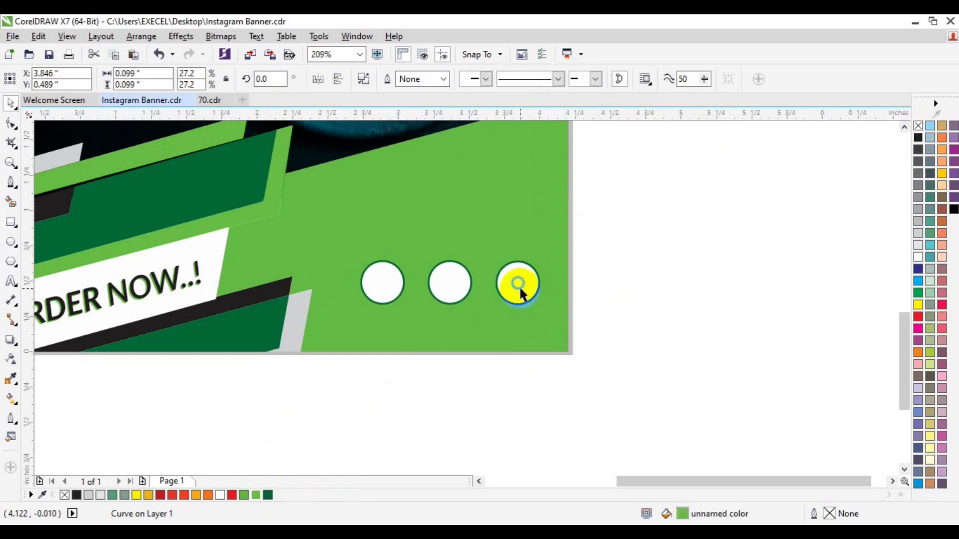
{"action": "left_click", "coordinate": [520, 288]}
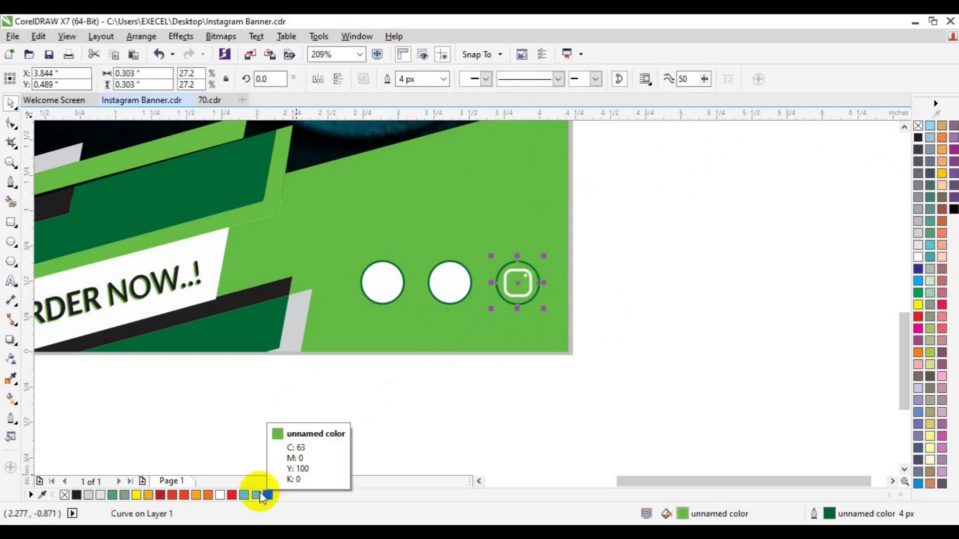
{"action": "key", "text": "ctrl+z"}
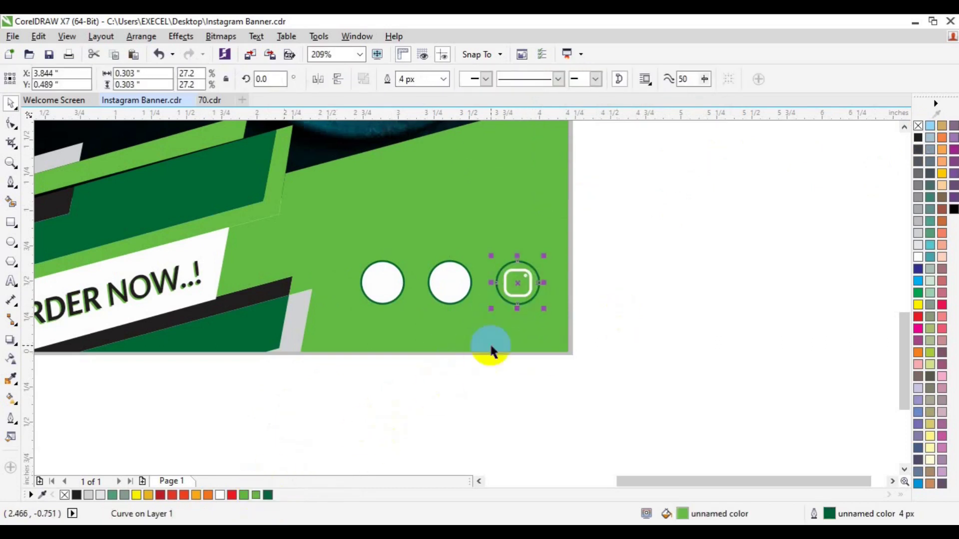
{"action": "left_click", "coordinate": [524, 292]}
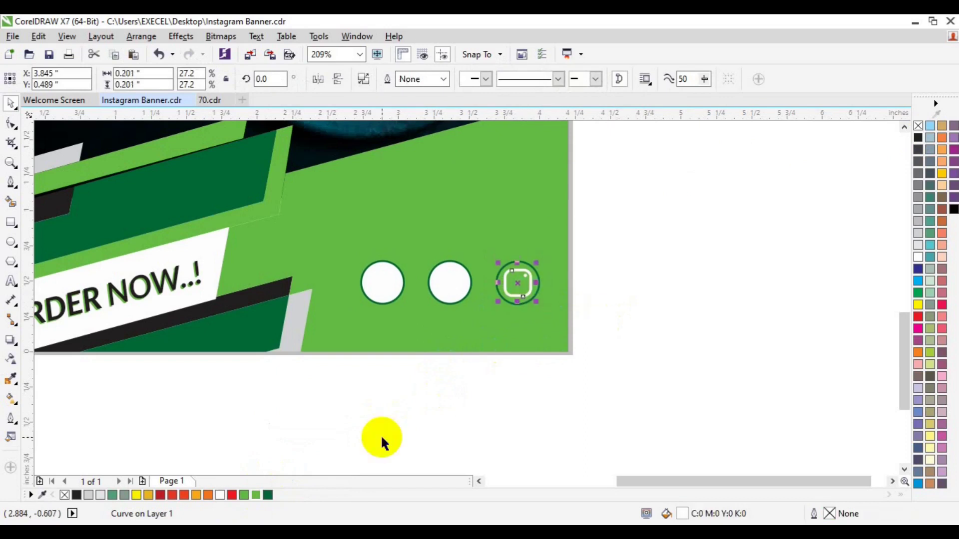
{"action": "left_click", "coordinate": [524, 280]}
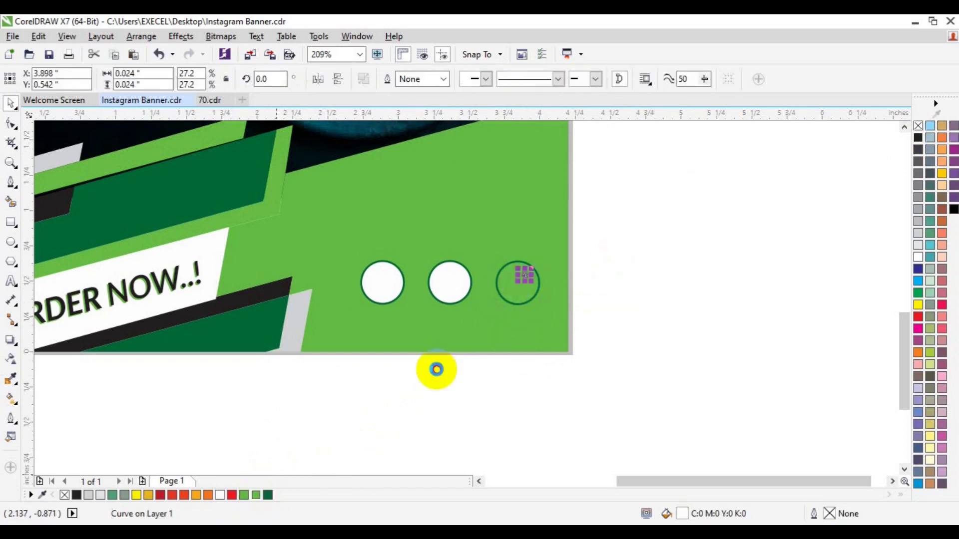
{"action": "left_click", "coordinate": [448, 282]}
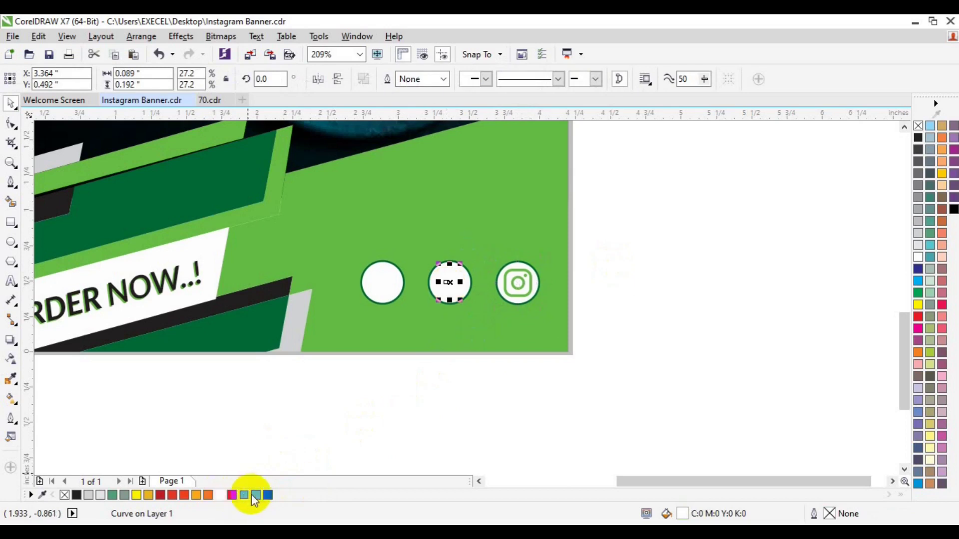
{"action": "left_click", "coordinate": [256, 495]}
{"action": "left_click", "coordinate": [643, 220]}
{"action": "left_click_drag", "start_coordinate": [643, 220], "coordinate": [316, 339]}
{"action": "left_click", "coordinate": [340, 316]}
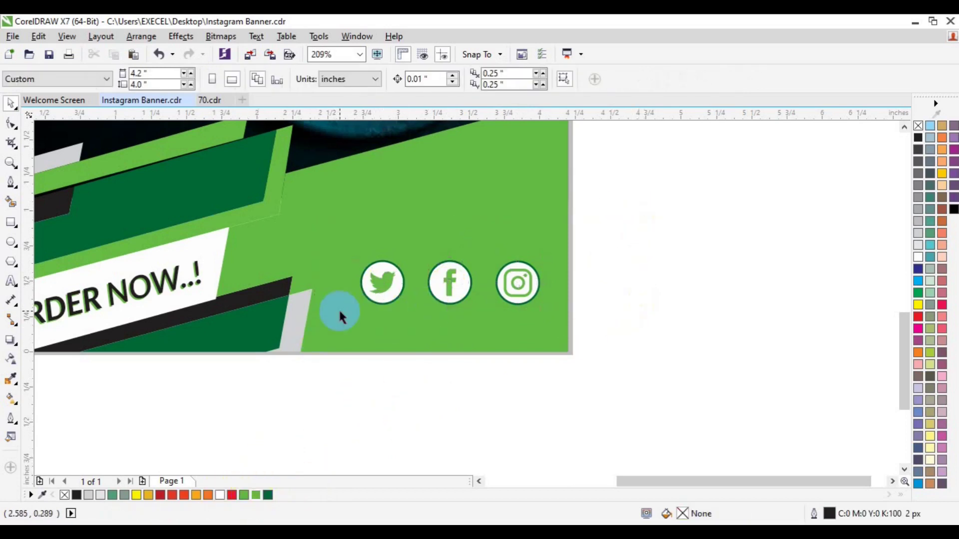
- Add a 'GET IN TOUCH' heading in Lato Bold-Italic at 14 pt
{"action": "left_click", "coordinate": [18, 279]}
{"action": "left_click", "coordinate": [354, 229]}
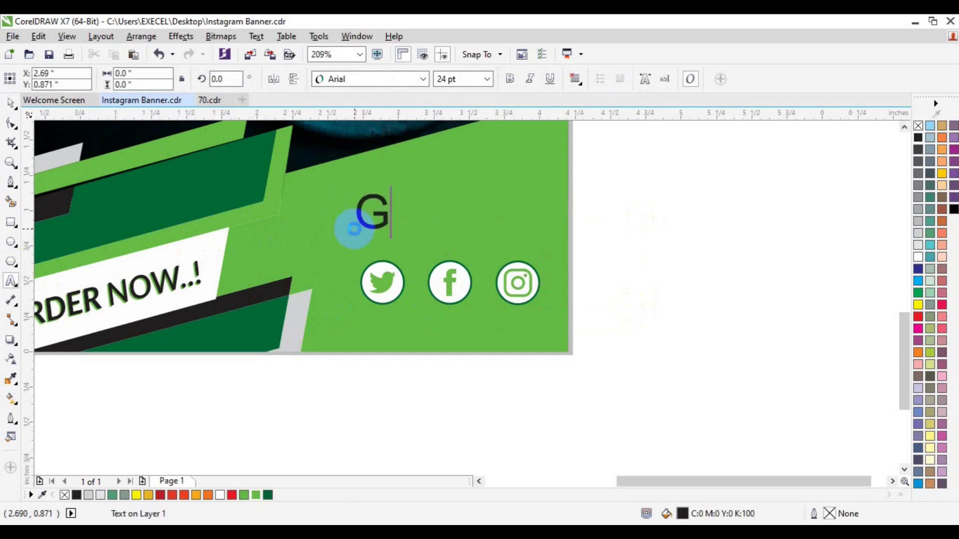
{"action": "type", "text": "ET"}
{"action": "key", "text": "ctrl+space"}
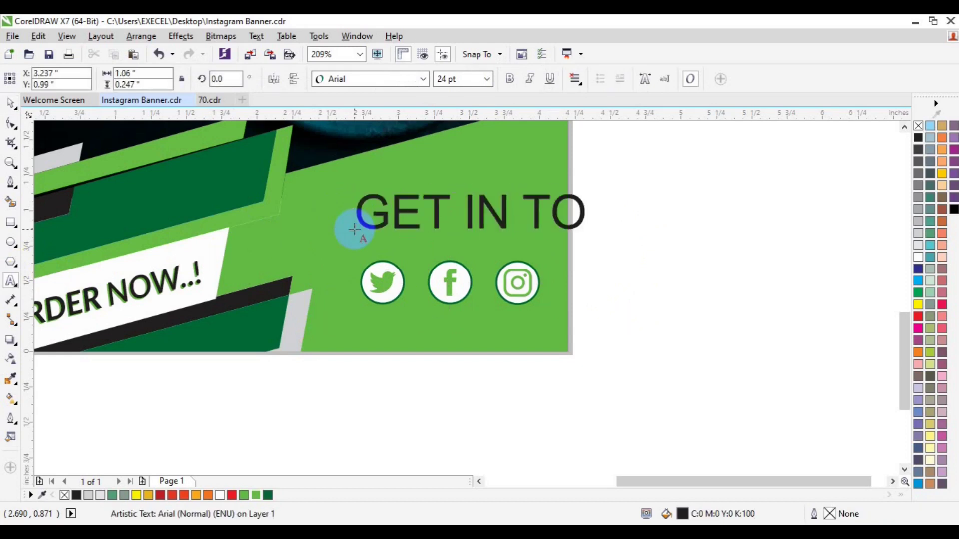
{"action": "key", "text": "ctrl+a"}
{"action": "left_click", "coordinate": [424, 79]}
{"action": "mouse_move", "coordinate": [430, 114]}
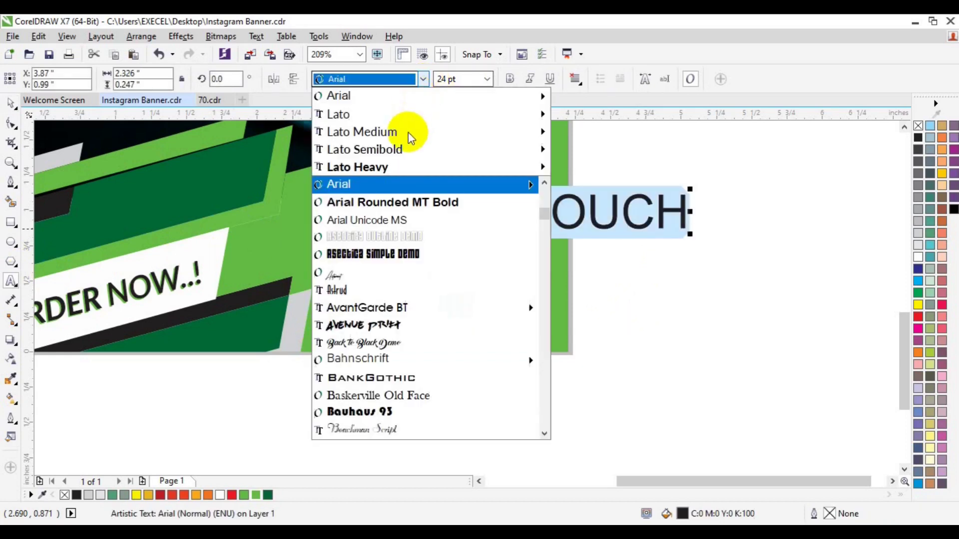
{"action": "mouse_move", "coordinate": [337, 113]}
{"action": "left_click", "coordinate": [635, 342]}
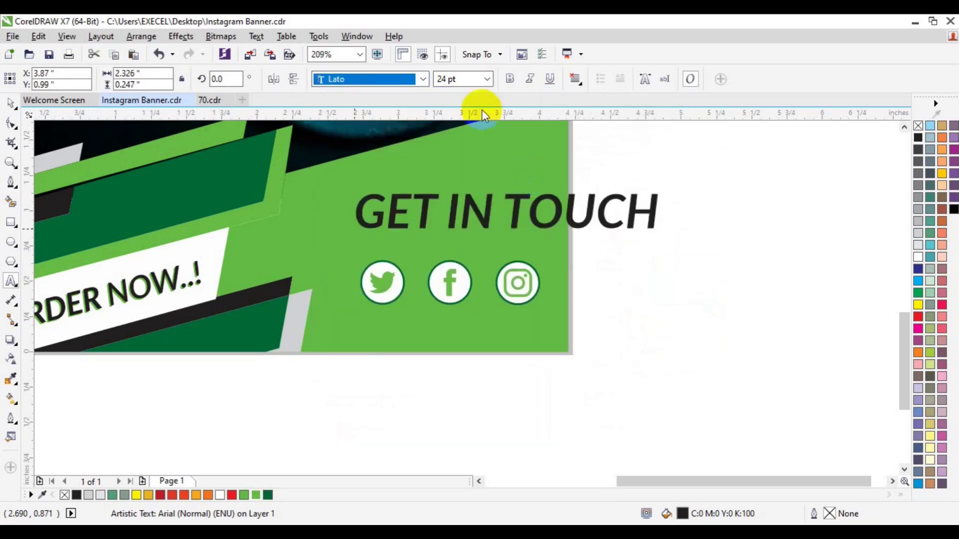
{"action": "left_click", "coordinate": [487, 79]}
{"action": "left_click", "coordinate": [463, 174]}
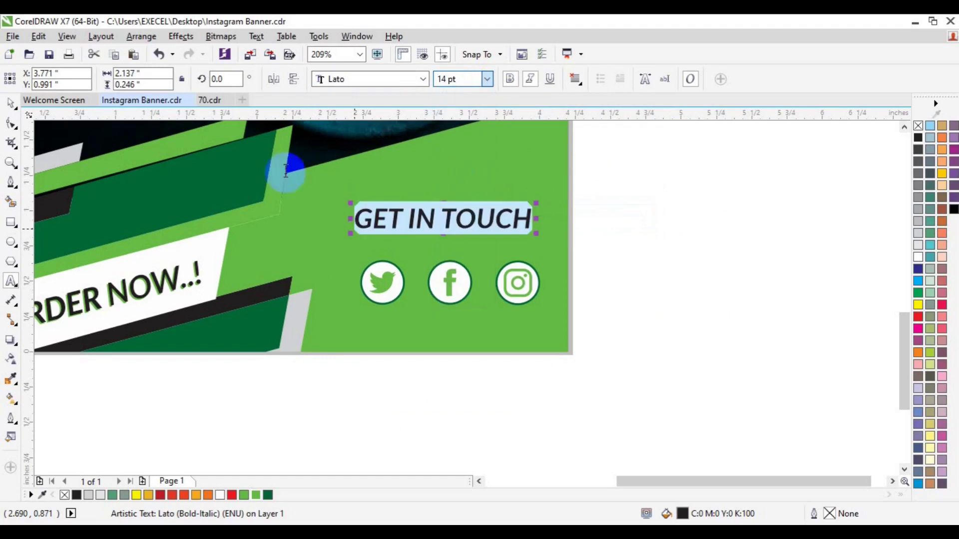
- Move GET IN TOUCH just above the icons and reduce it to 10 pt
{"action": "left_click", "coordinate": [11, 106]}
{"action": "left_click_drag", "start_coordinate": [421, 218], "coordinate": [426, 242]}
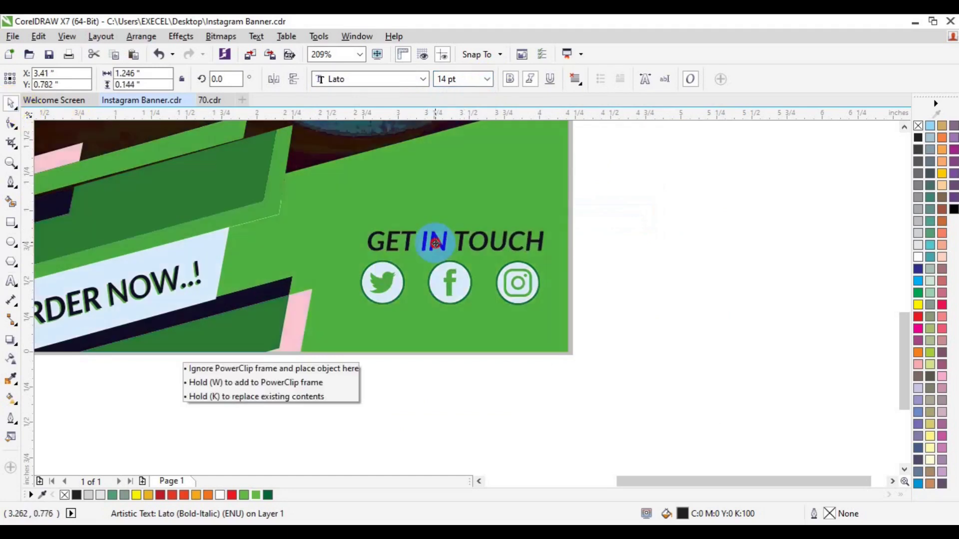
{"action": "double_click", "coordinate": [431, 79]}
{"action": "type", "text": "10"}
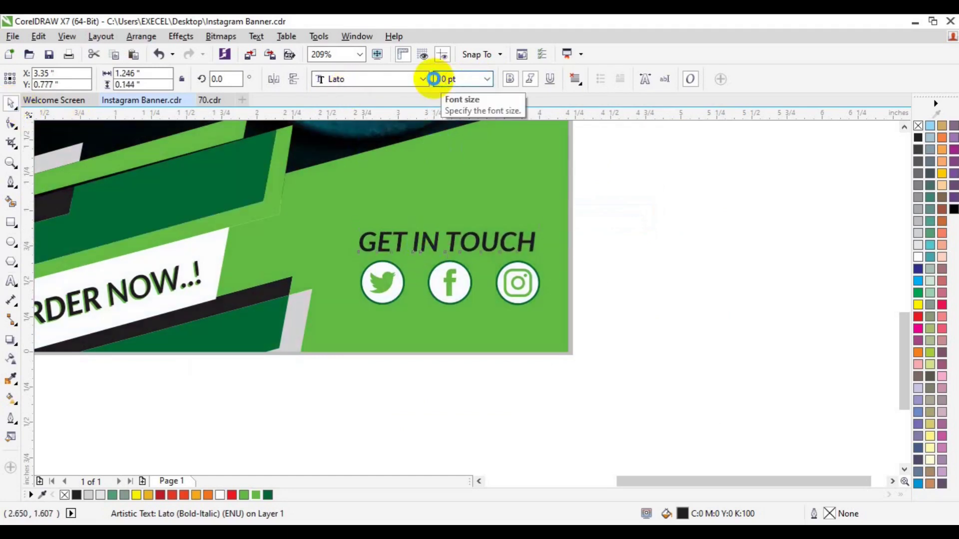
{"action": "key", "text": "Return"}
{"action": "left_click", "coordinate": [463, 284], "text": "shift"}
{"action": "left_click", "coordinate": [583, 282]}
{"action": "left_click", "coordinate": [453, 242]}
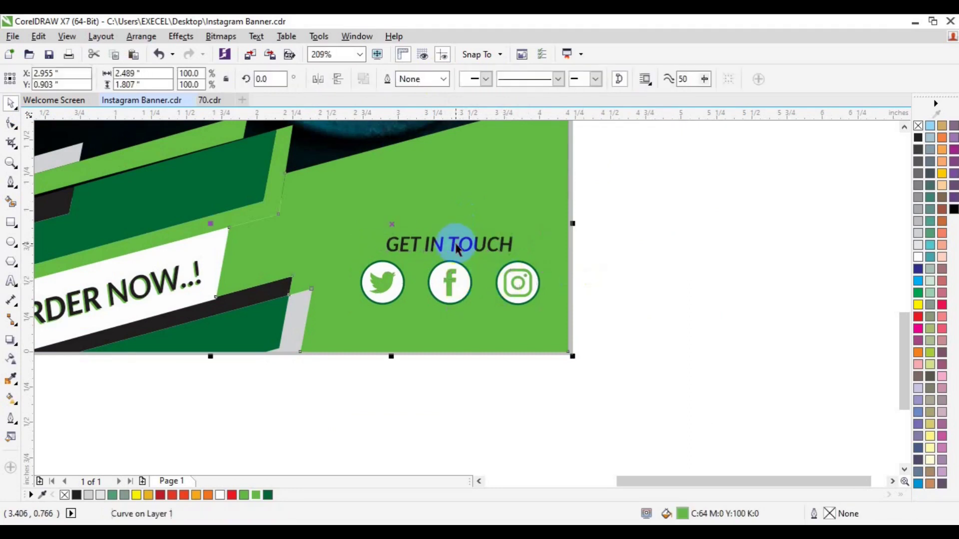
{"action": "key", "text": "ctrl+d"}
{"action": "key", "text": "F8"}
{"action": "key", "text": "ctrl+a"}
{"action": "type", "text": "www"}
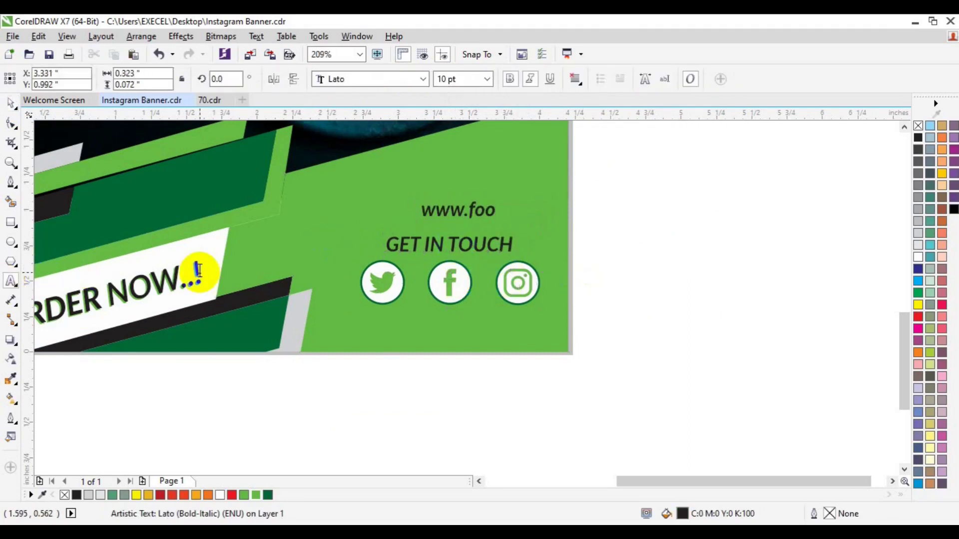
{"action": "key", "text": "ctrl+a"}
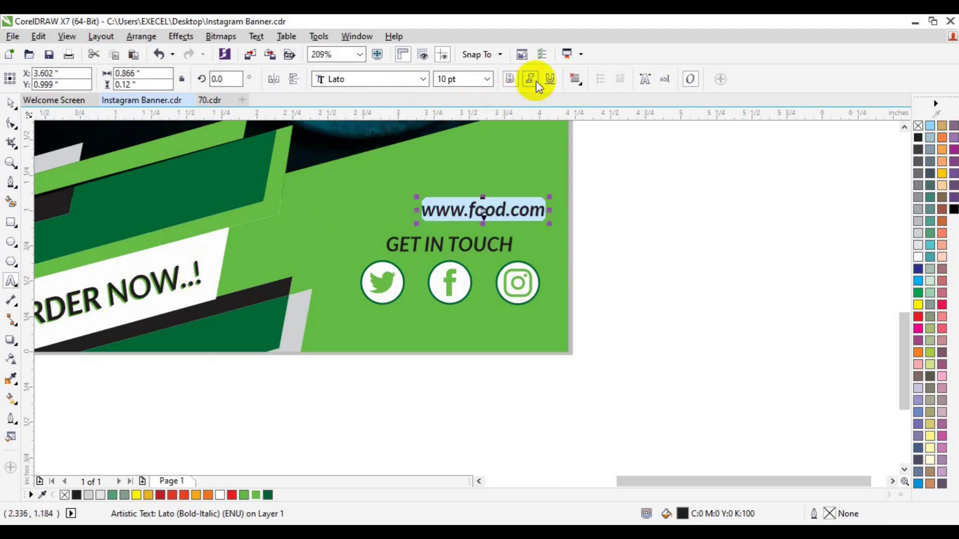
{"action": "left_click", "coordinate": [535, 80]}
{"action": "left_click", "coordinate": [7, 111]}
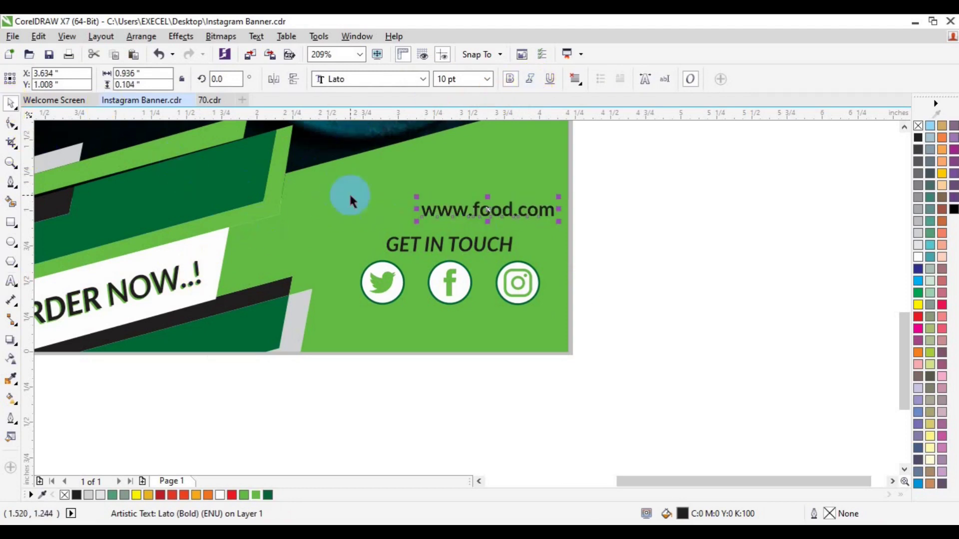
{"action": "left_click_drag", "start_coordinate": [487, 210], "coordinate": [437, 320]}
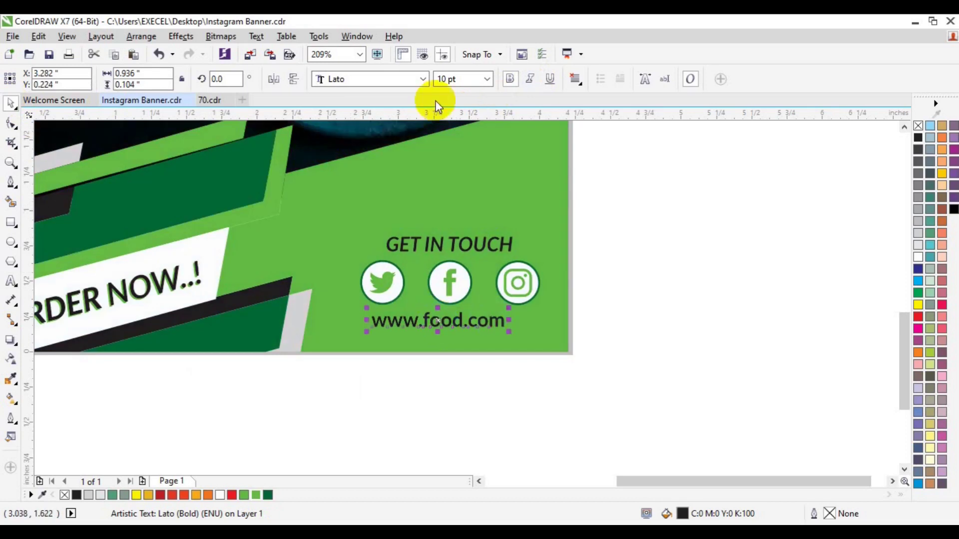
{"action": "type", "text": "12"}
{"action": "key", "text": "Return"}
{"action": "left_click", "coordinate": [517, 280], "text": "shift"}
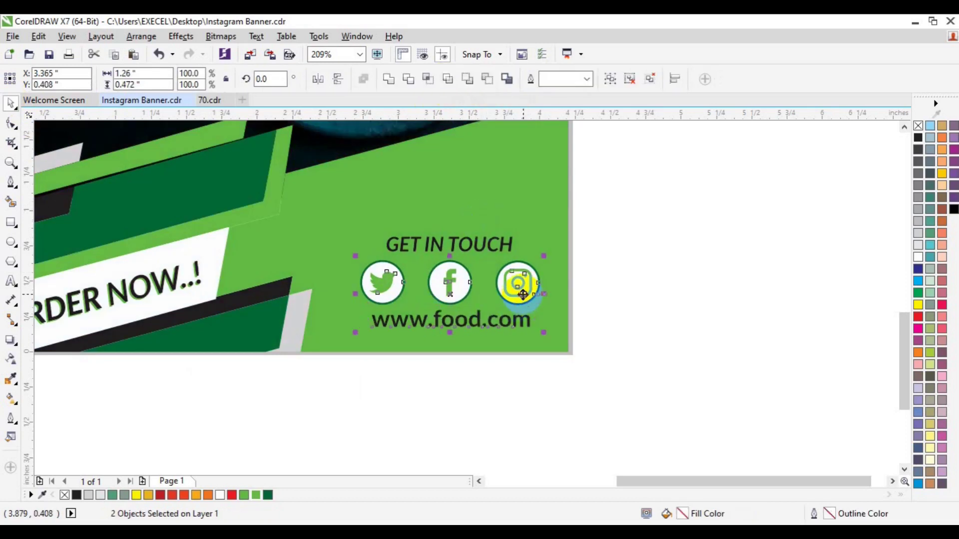
{"action": "key", "text": "ctrl+g"}
{"action": "left_click", "coordinate": [491, 248], "text": "shift"}
{"action": "key", "text": "r"}
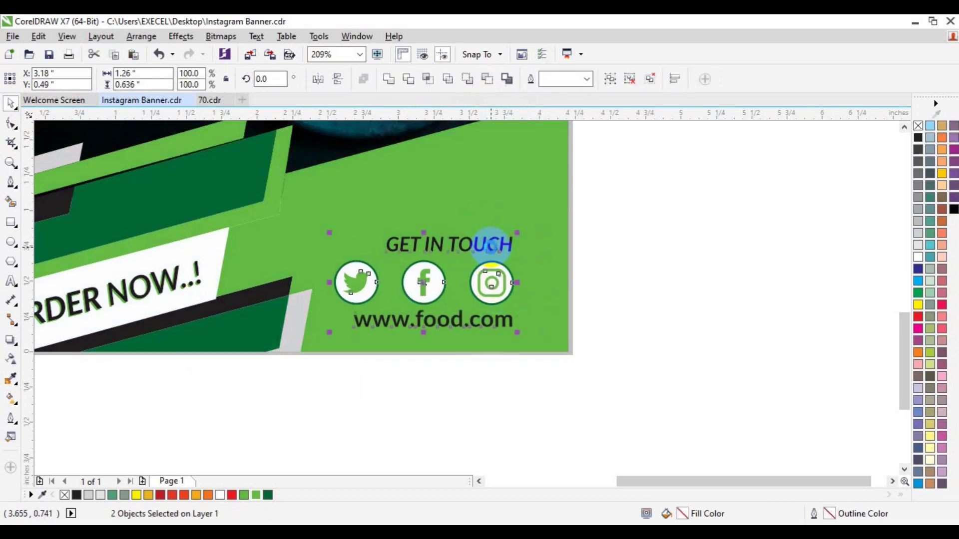
{"action": "left_click_drag", "start_coordinate": [445, 281], "coordinate": [469, 265]}
{"action": "left_click", "coordinate": [11, 163]}
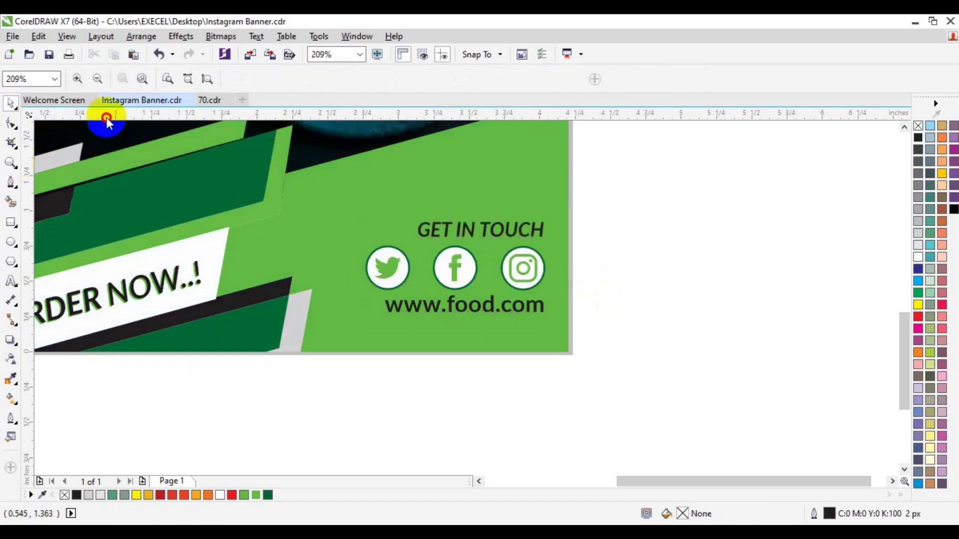
{"action": "left_click", "coordinate": [97, 80]}
{"action": "key", "text": "space"}
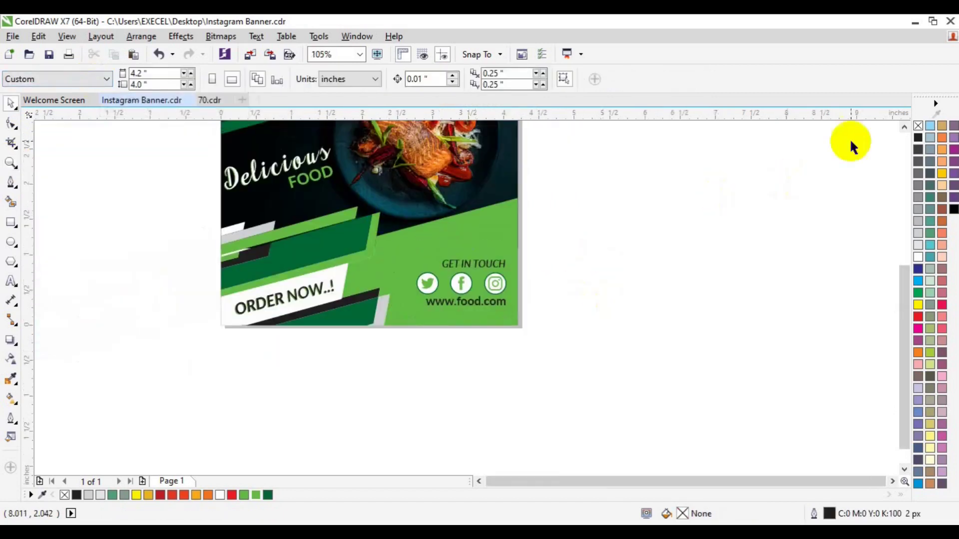
{"action": "left_click", "coordinate": [903, 126]}
{"action": "left_click_drag", "start_coordinate": [492, 390], "coordinate": [484, 398]}
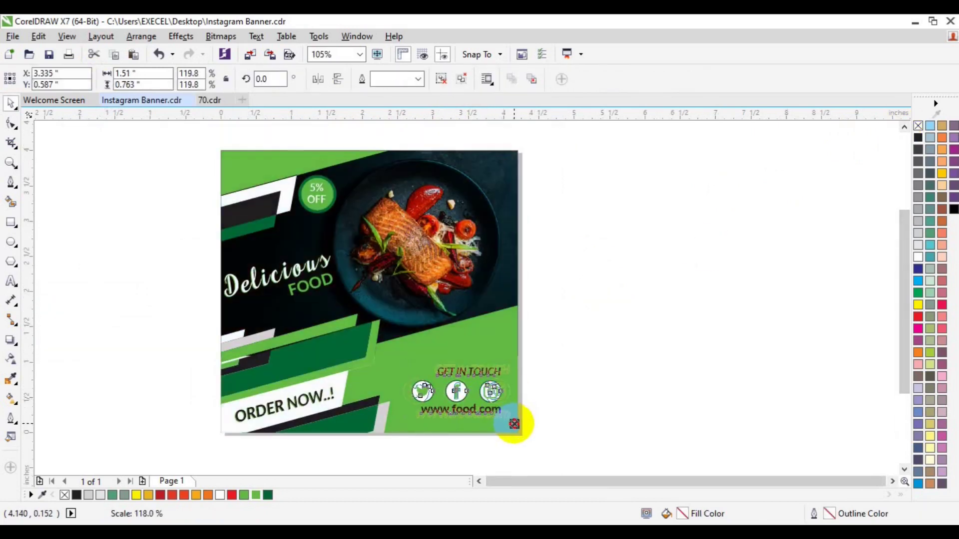
{"action": "left_click_drag", "start_coordinate": [513, 424], "coordinate": [514, 424]}
{"action": "left_click", "coordinate": [655, 371]}
{"action": "left_click", "coordinate": [460, 418]}
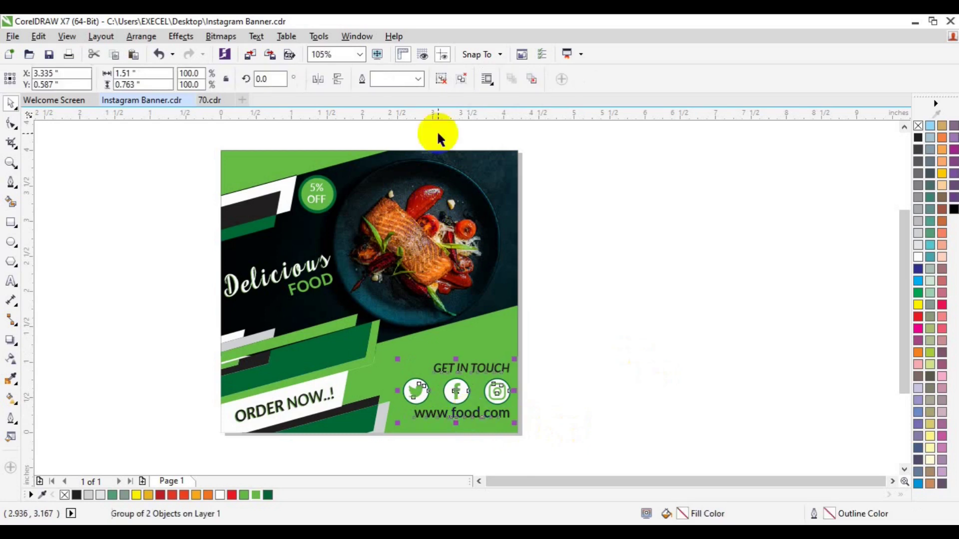
{"action": "left_click", "coordinate": [601, 237]}
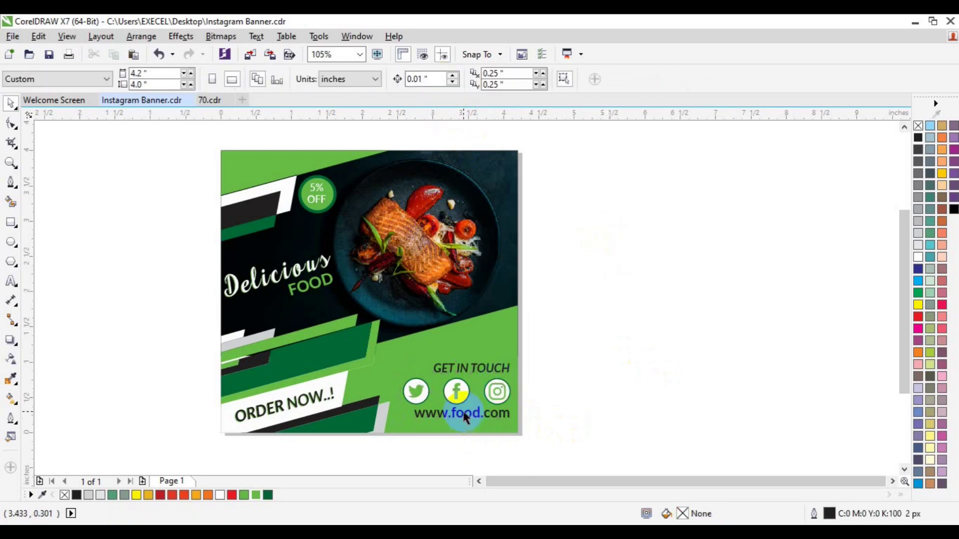
{"action": "left_click", "coordinate": [464, 412], "text": "ctrl"}
{"action": "left_click", "coordinate": [585, 407]}
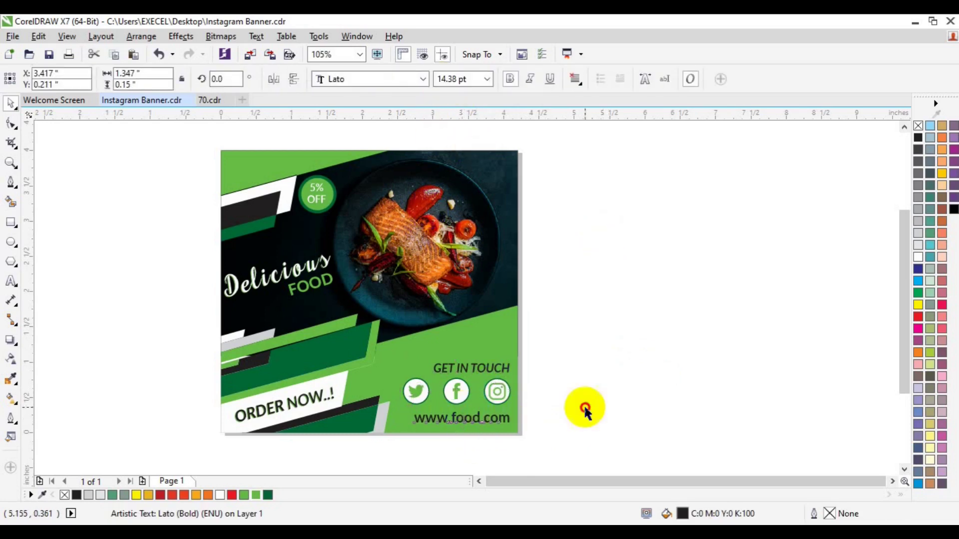
- Draw a thin rectangle along the bottom edge, convert it to curves, and slant its left end
{"action": "left_click", "coordinate": [11, 222]}
{"action": "left_click_drag", "start_coordinate": [470, 430], "coordinate": [534, 438]}
{"action": "key", "text": "z"}
{"action": "left_click", "coordinate": [510, 438]}
{"action": "key", "text": "space"}
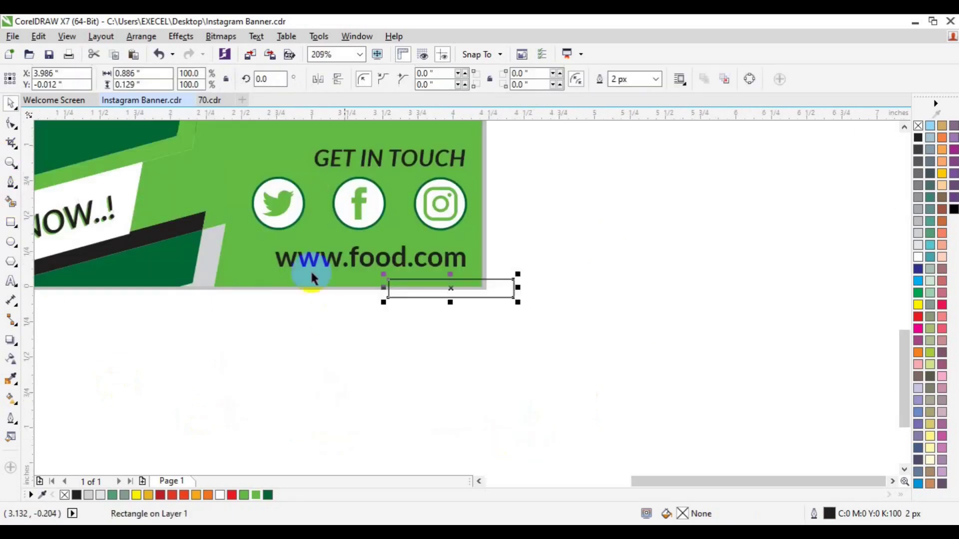
{"action": "right_click", "coordinate": [449, 287]}
{"action": "left_click", "coordinate": [508, 203]}
{"action": "left_click", "coordinate": [11, 123]}
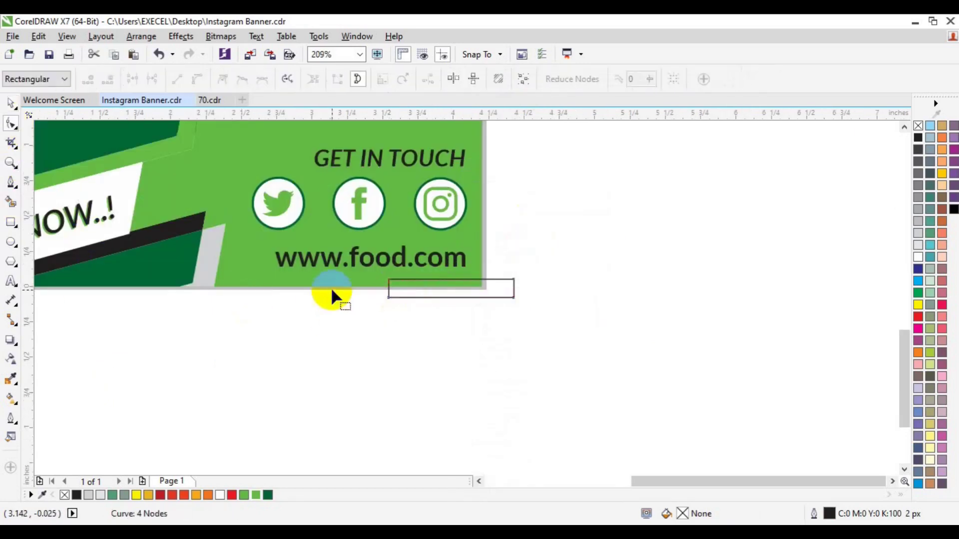
{"action": "key", "text": "space"}
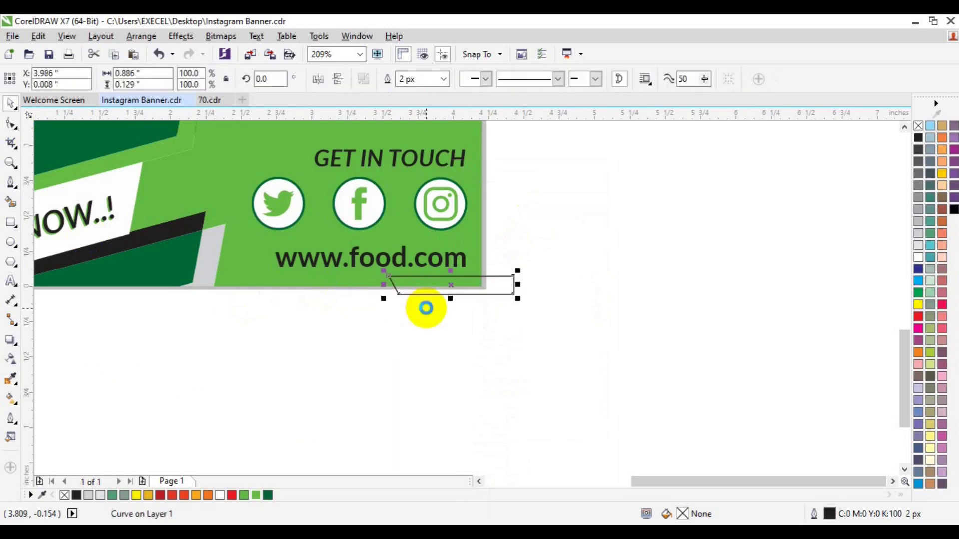
- Smart Fill the bottom strip, delete the outline shape, and colour the strip dark green
{"action": "left_click", "coordinate": [11, 202]}
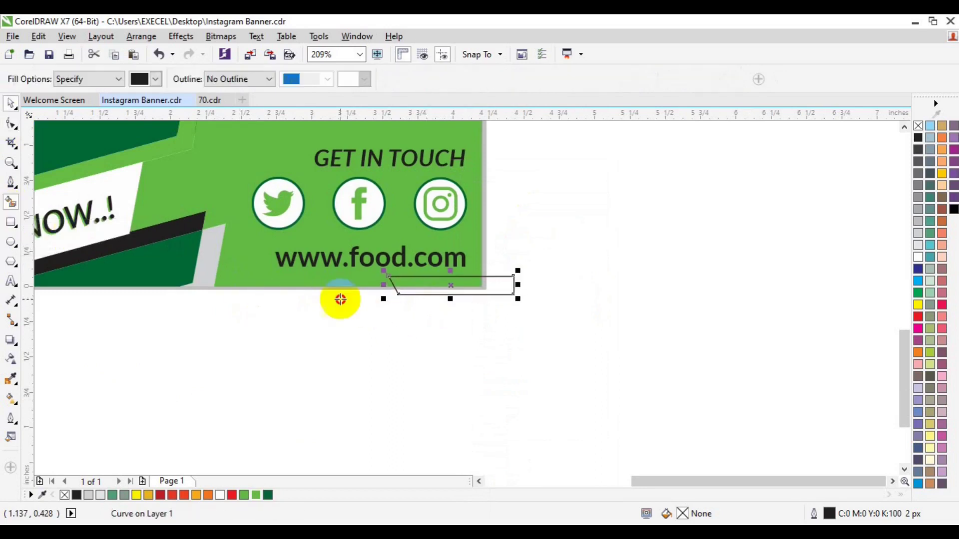
{"action": "left_click", "coordinate": [417, 274]}
{"action": "key", "text": "space"}
{"action": "left_click", "coordinate": [497, 286]}
{"action": "key", "text": "Delete"}
{"action": "left_click", "coordinate": [446, 292]}
{"action": "left_click", "coordinate": [268, 494]}
{"action": "left_click", "coordinate": [325, 317]}
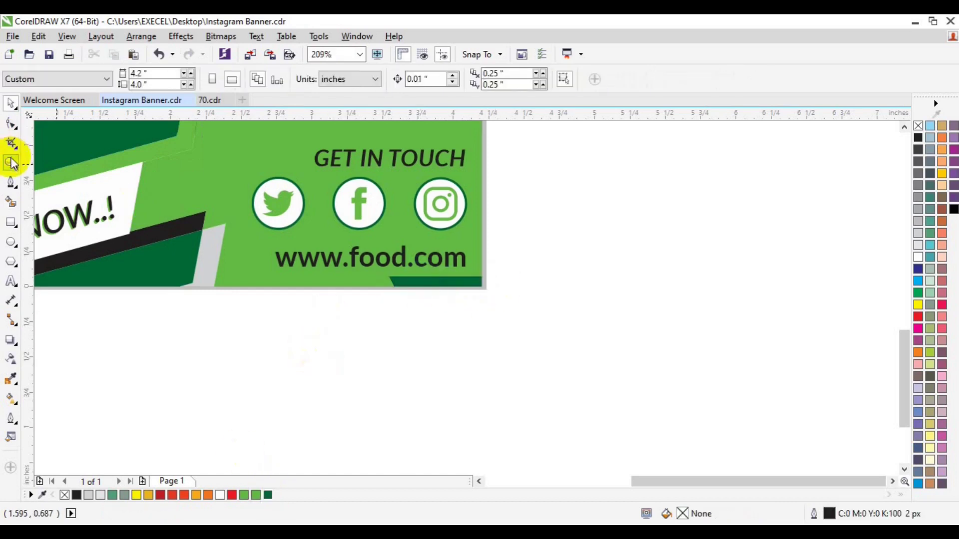
{"action": "left_click", "coordinate": [11, 163]}
{"action": "left_click", "coordinate": [99, 79]}
{"action": "left_click", "coordinate": [11, 163]}
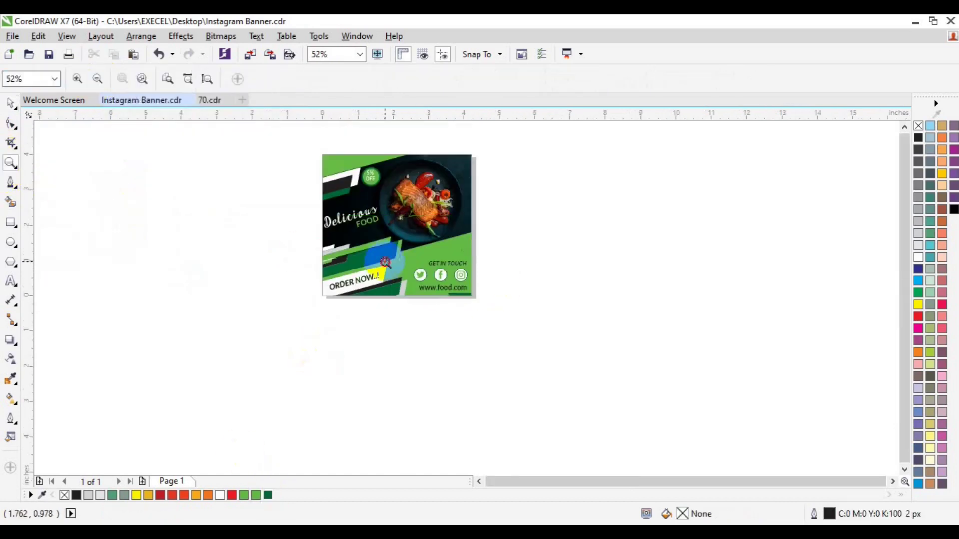
{"action": "left_click", "coordinate": [384, 259]}
- Move the small white accent to the banner's right edge, bring it to front, and mirror it
{"action": "left_click", "coordinate": [902, 128]}
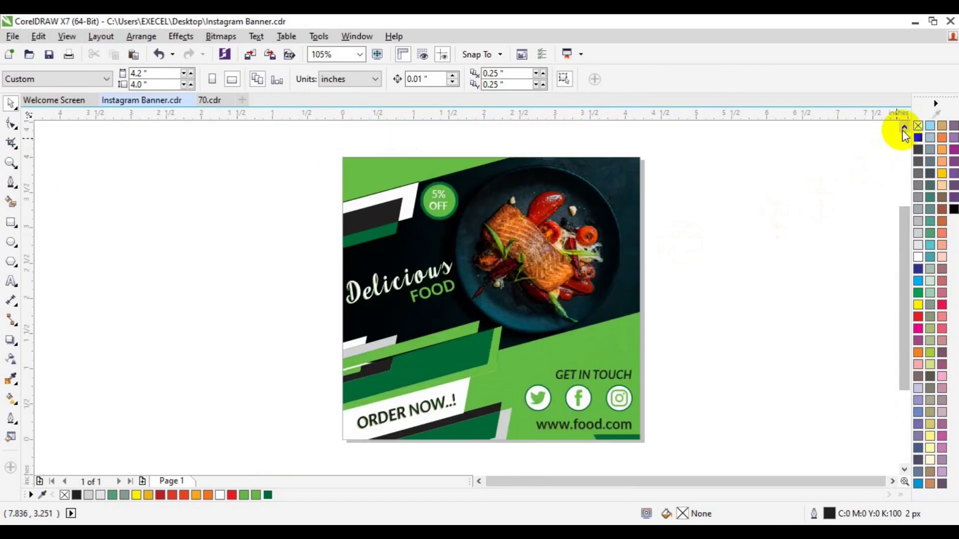
{"action": "left_click", "coordinate": [372, 329]}
{"action": "mouse_move", "coordinate": [379, 325]}
{"action": "left_mouse_down"}
{"action": "mouse_move", "coordinate": [611, 335]}
{"action": "mouse_move", "coordinate": [636, 325]}
{"action": "left_mouse_up"}
{"action": "right_click", "coordinate": [628, 324]}
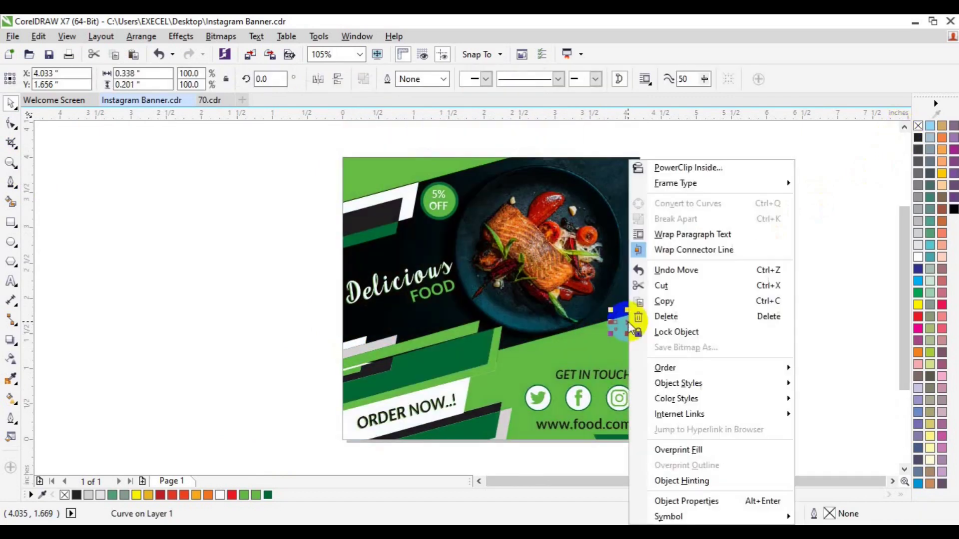
{"action": "left_click", "coordinate": [825, 370]}
{"action": "left_click", "coordinate": [337, 80]}
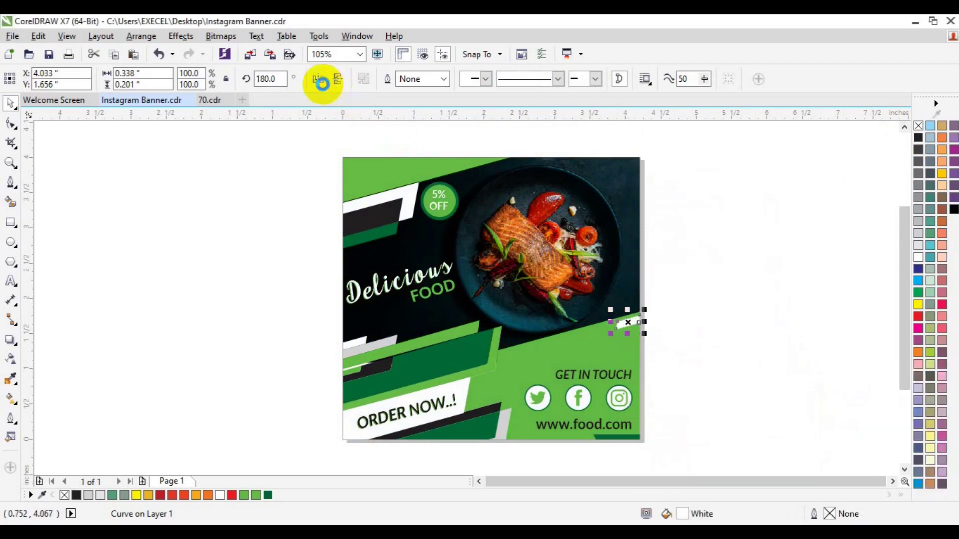
{"action": "left_click", "coordinate": [791, 296]}
{"action": "left_click", "coordinate": [892, 481]}
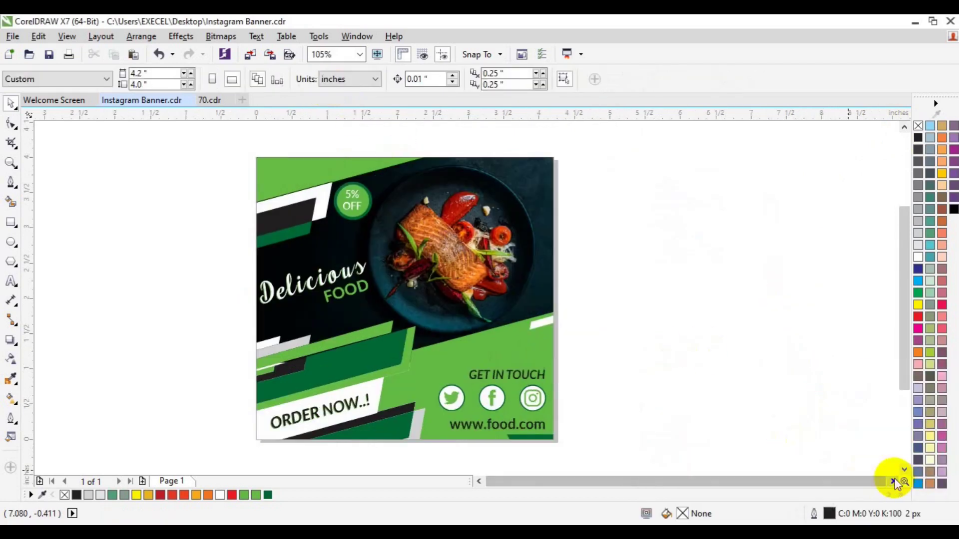